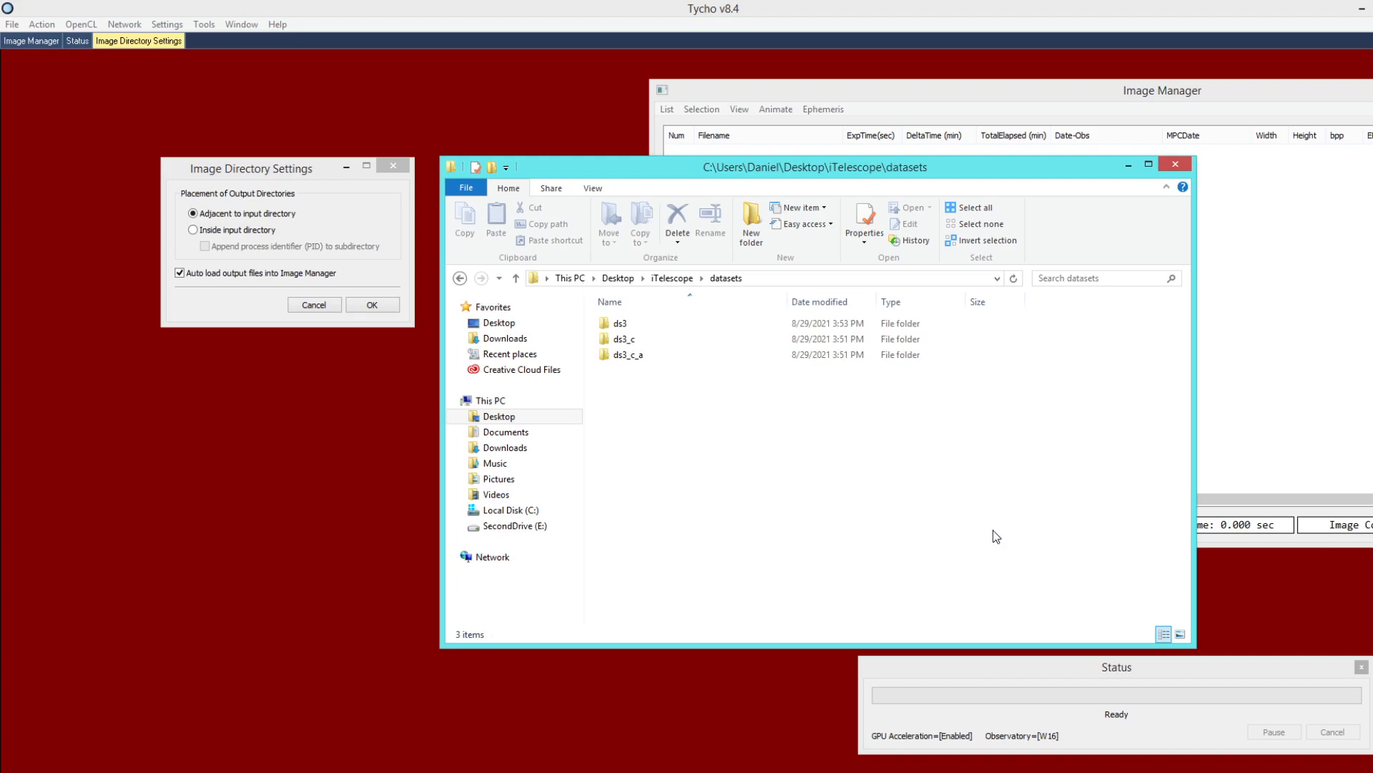
- Open the ds3 folder inside datasets and examine its output subfolders against the output directory placement settings
click(653, 329)
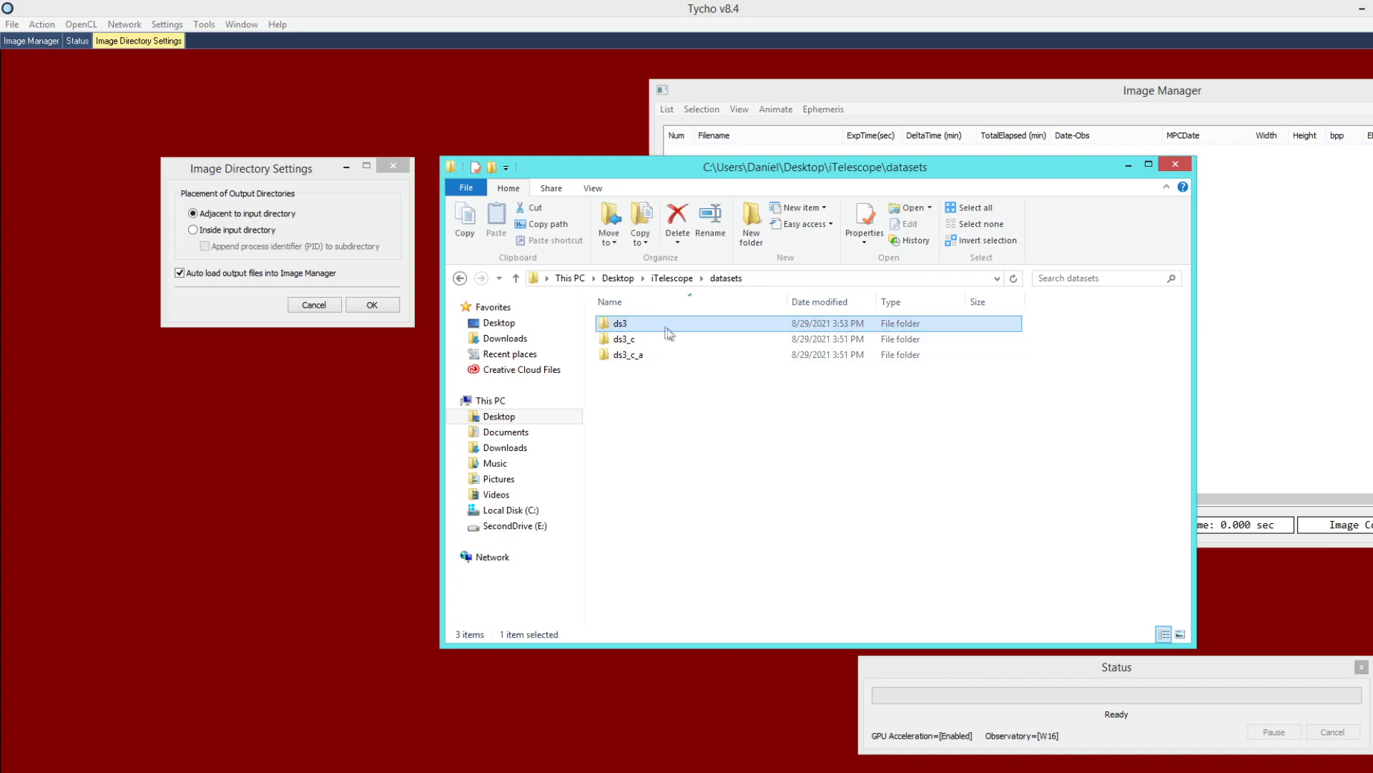
click(664, 411)
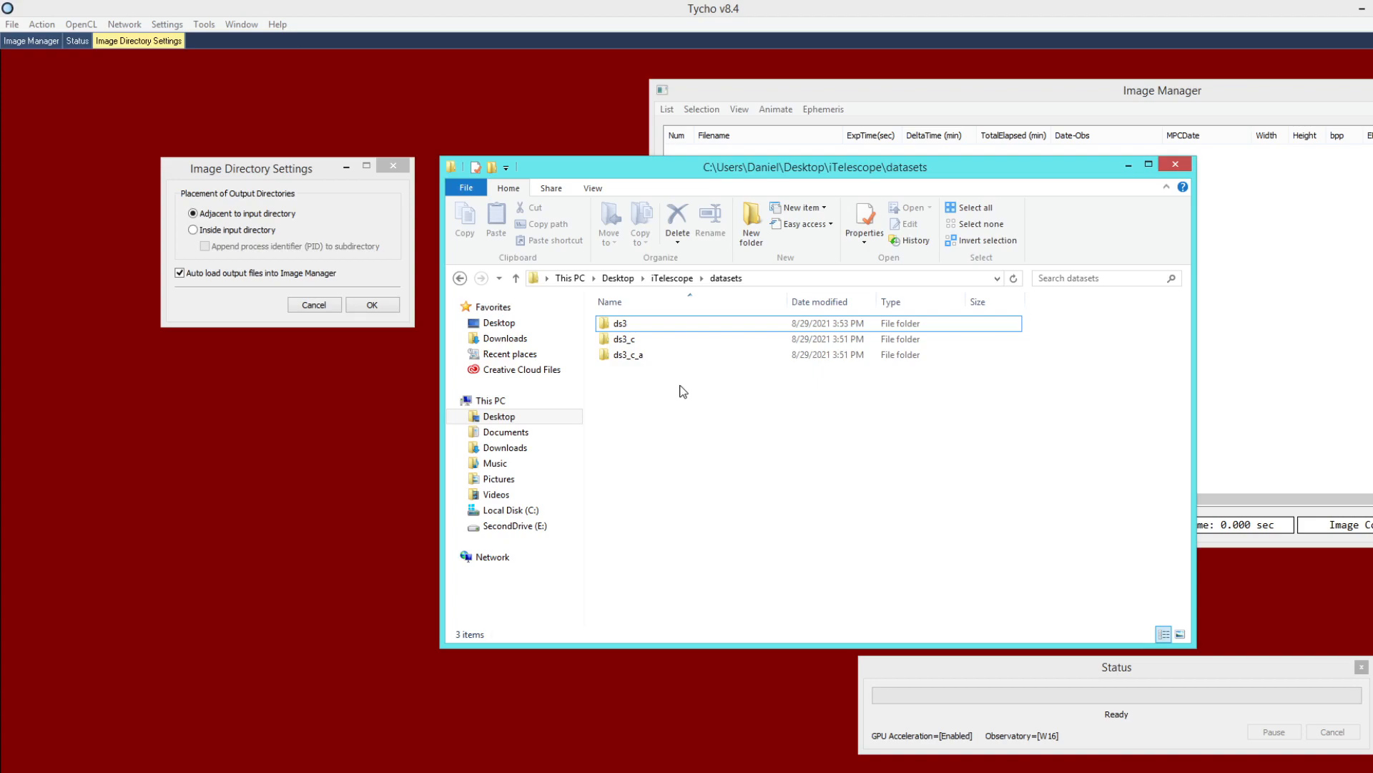
double_click(644, 324)
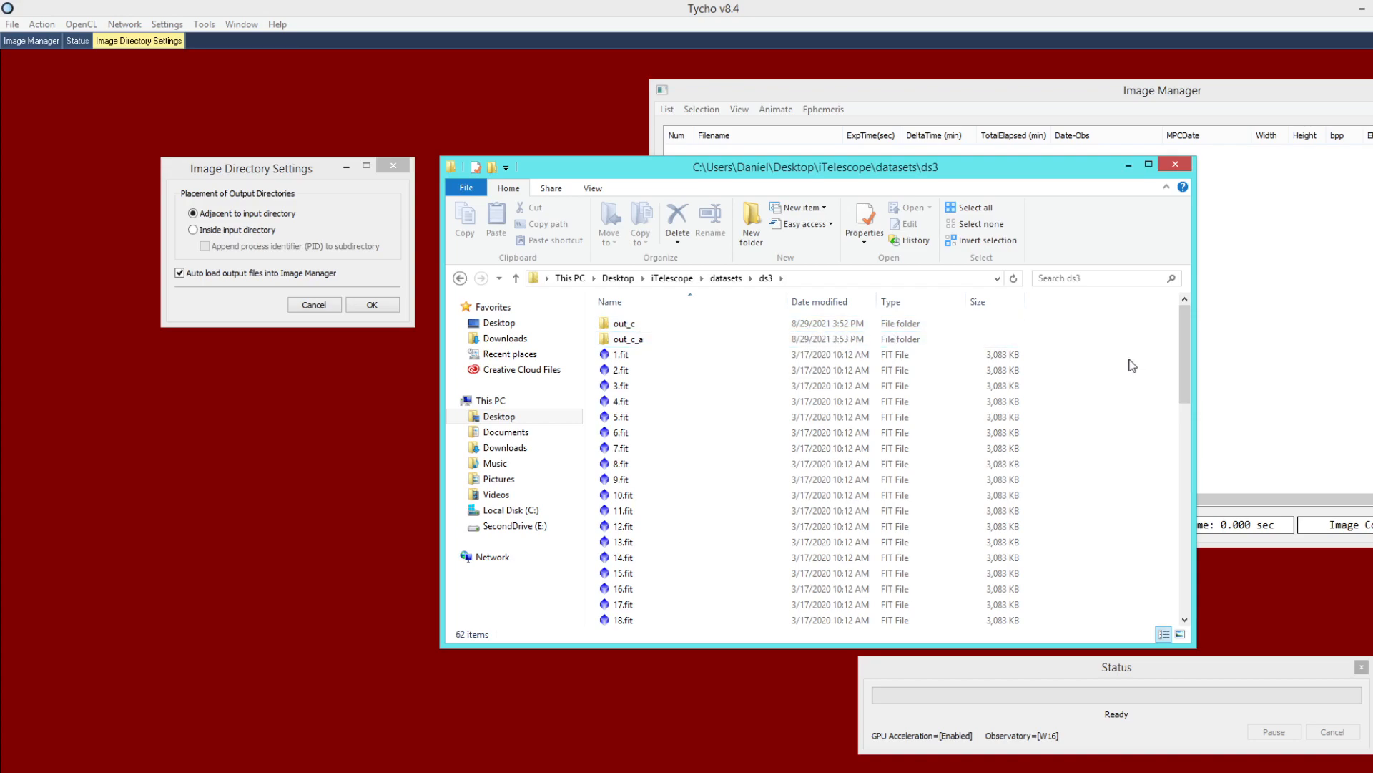
click(230, 311)
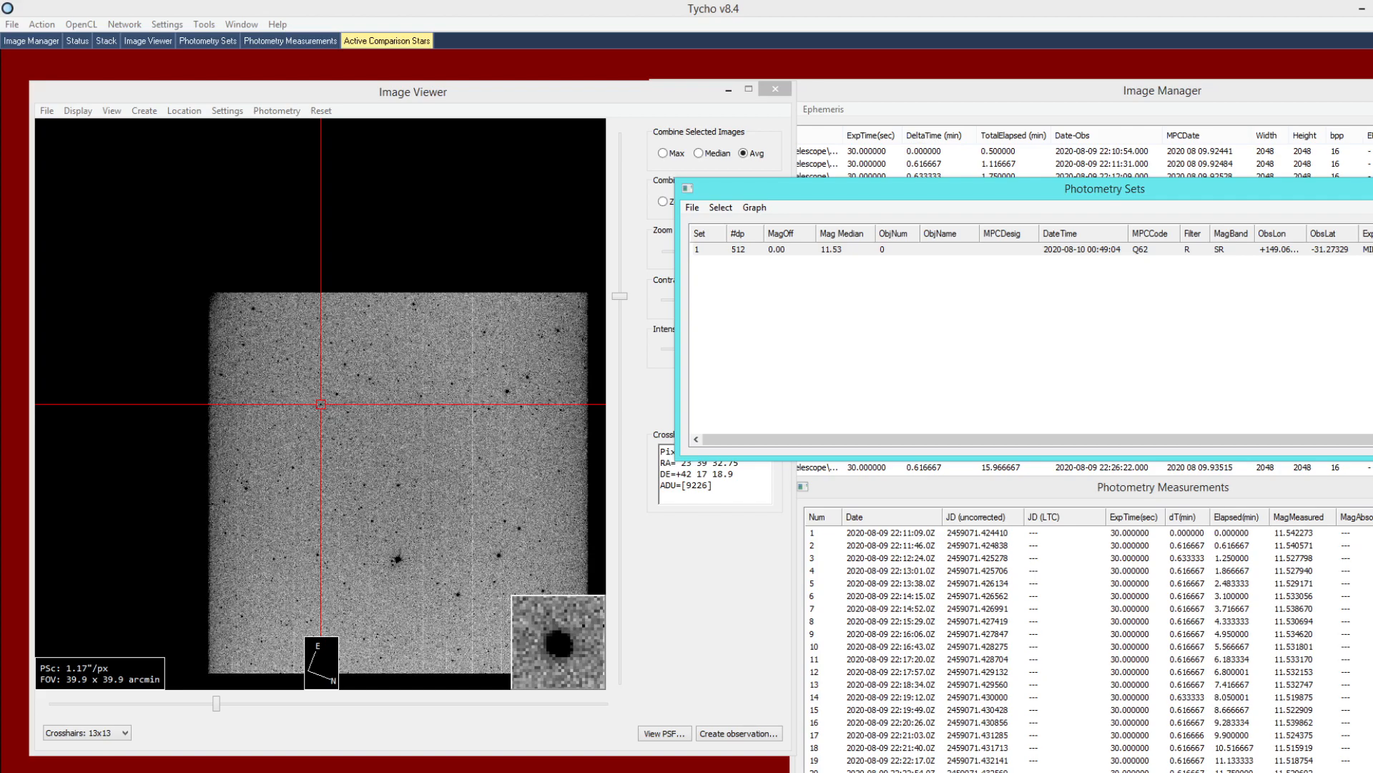
- Load the comparison stars of photometry set 1 into the active comparison stars list
click(872, 392)
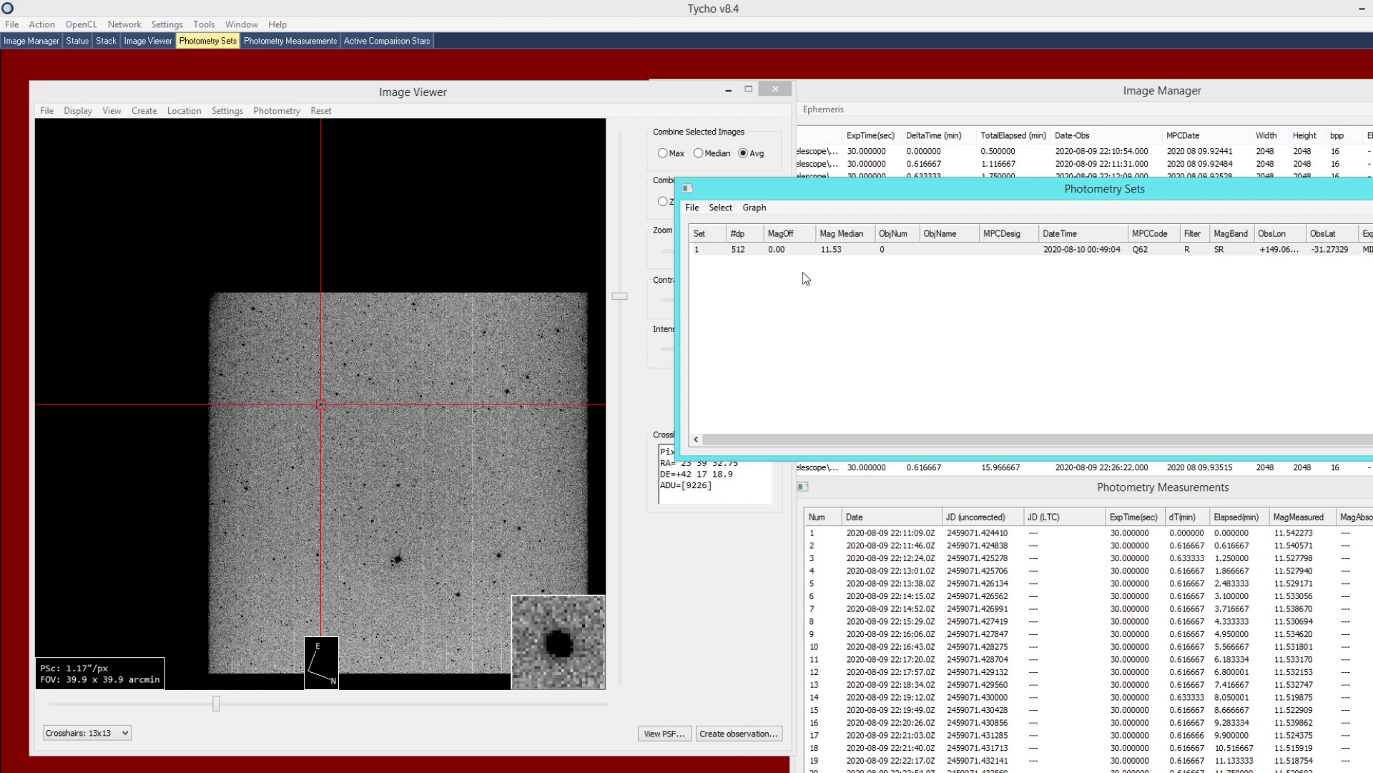
right_click(796, 249)
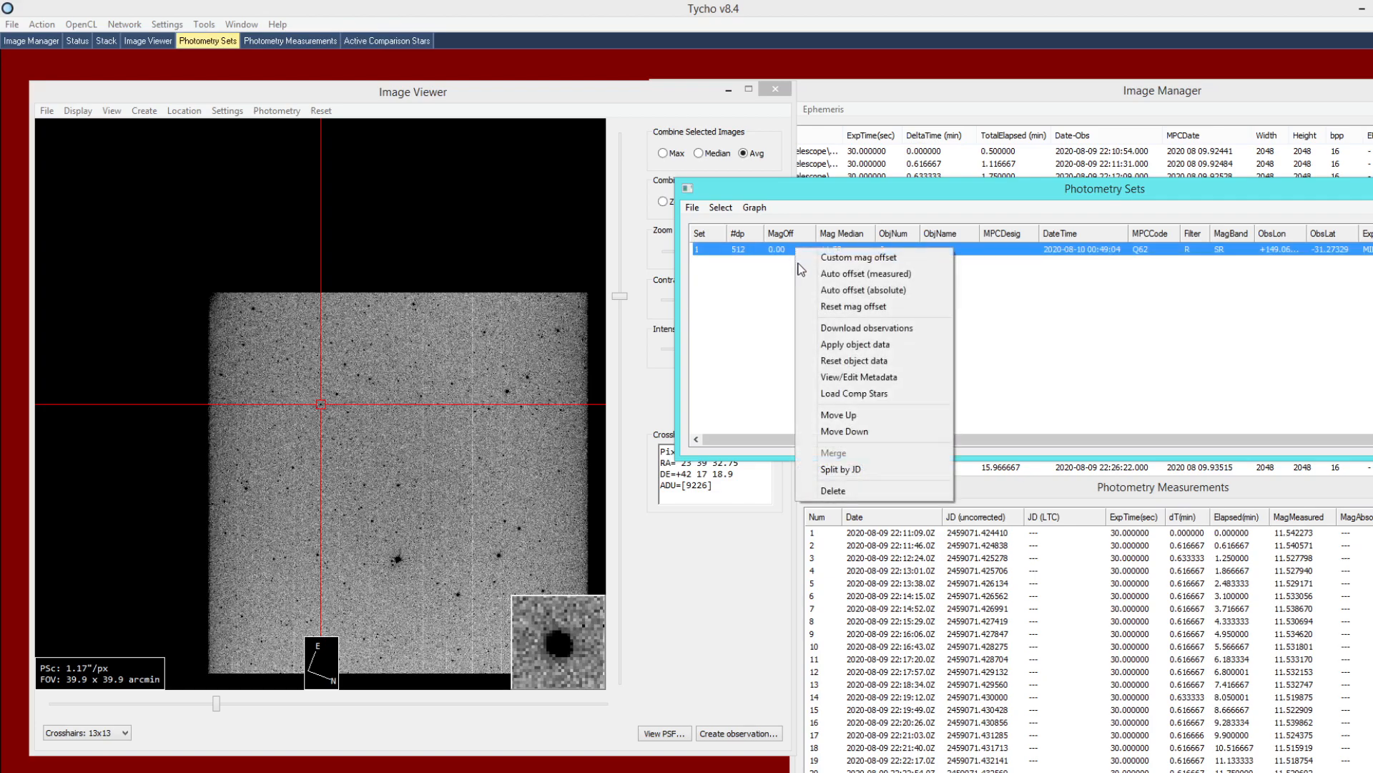
click(846, 394)
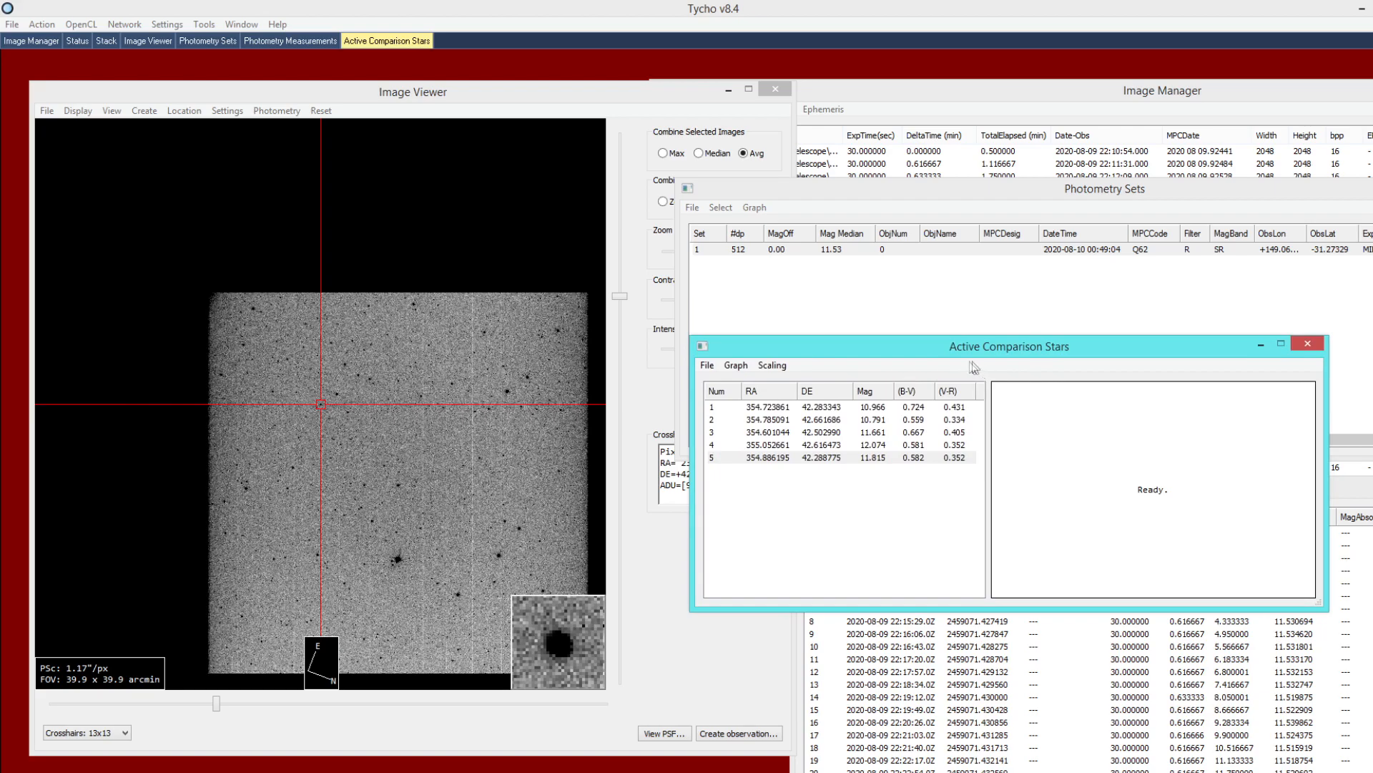
- Show the active comparison stars in the Image Viewer and inspect their markers across the star field
click(294, 110)
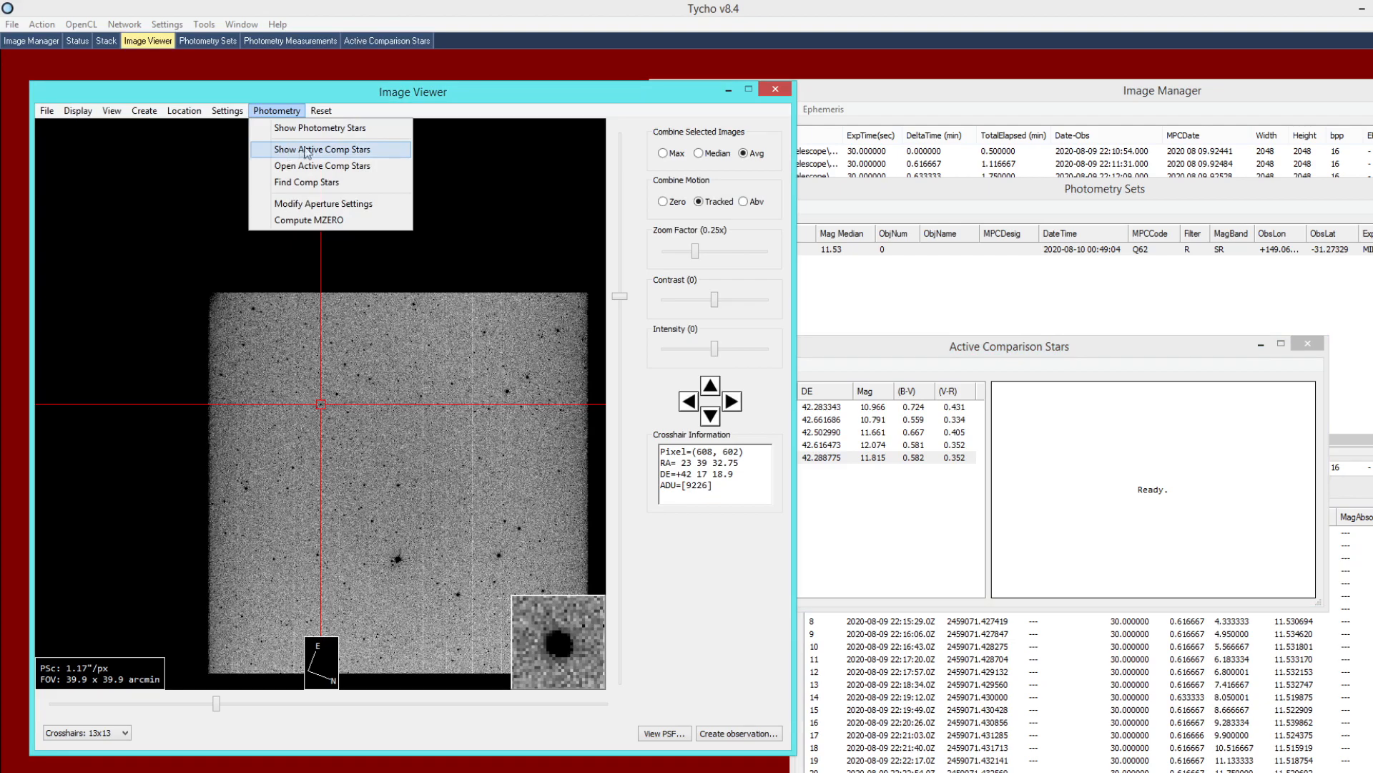
click(366, 155)
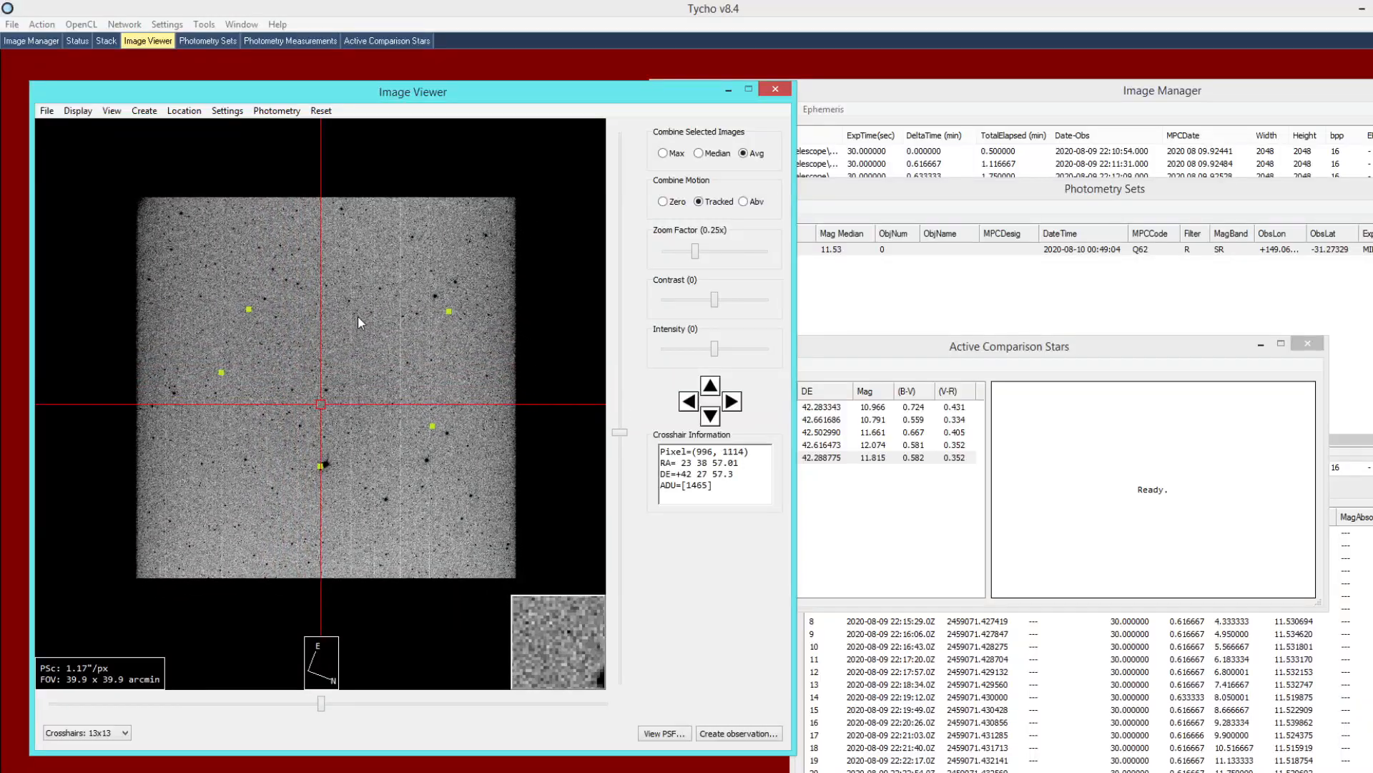
drag(373, 437, 410, 402)
scroll(406, 380, up, 1)
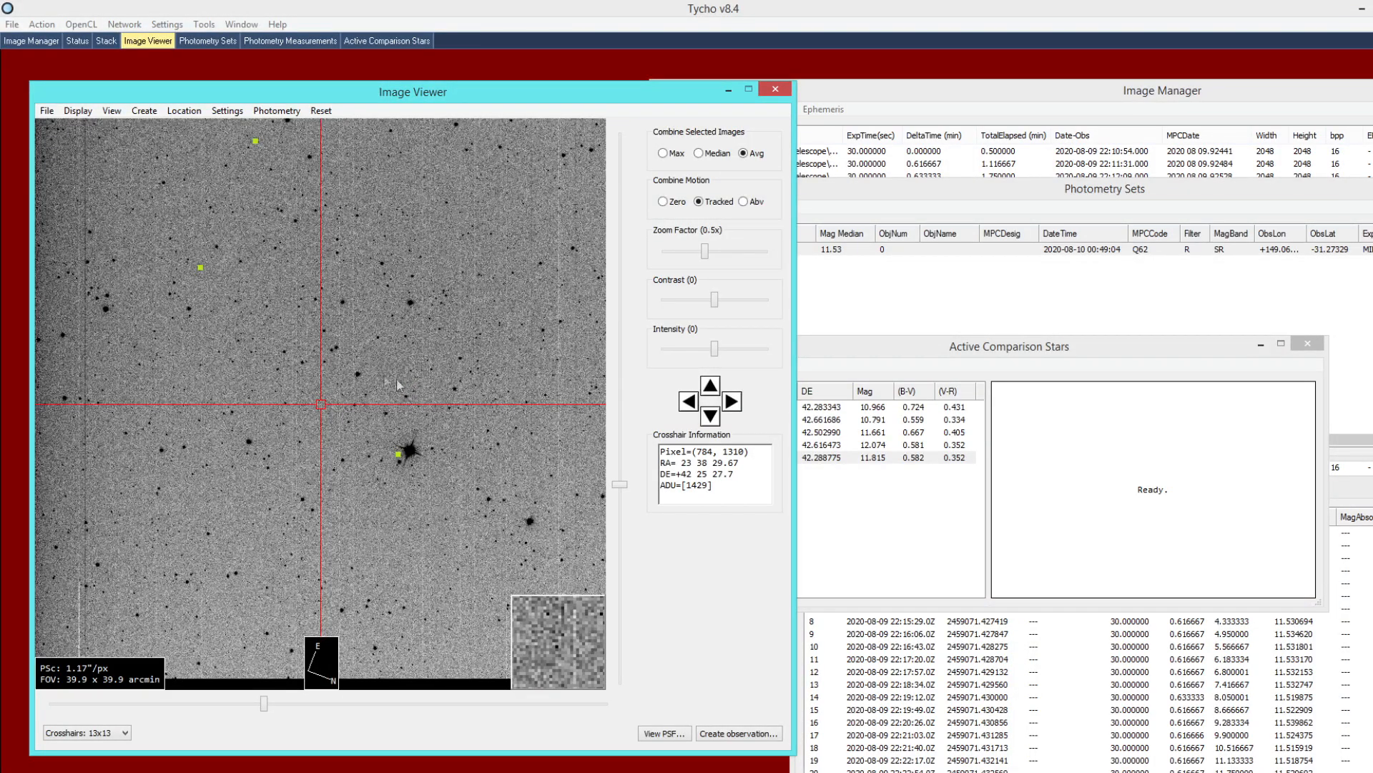
scroll(406, 382, up, 1)
scroll(400, 456, down, 2)
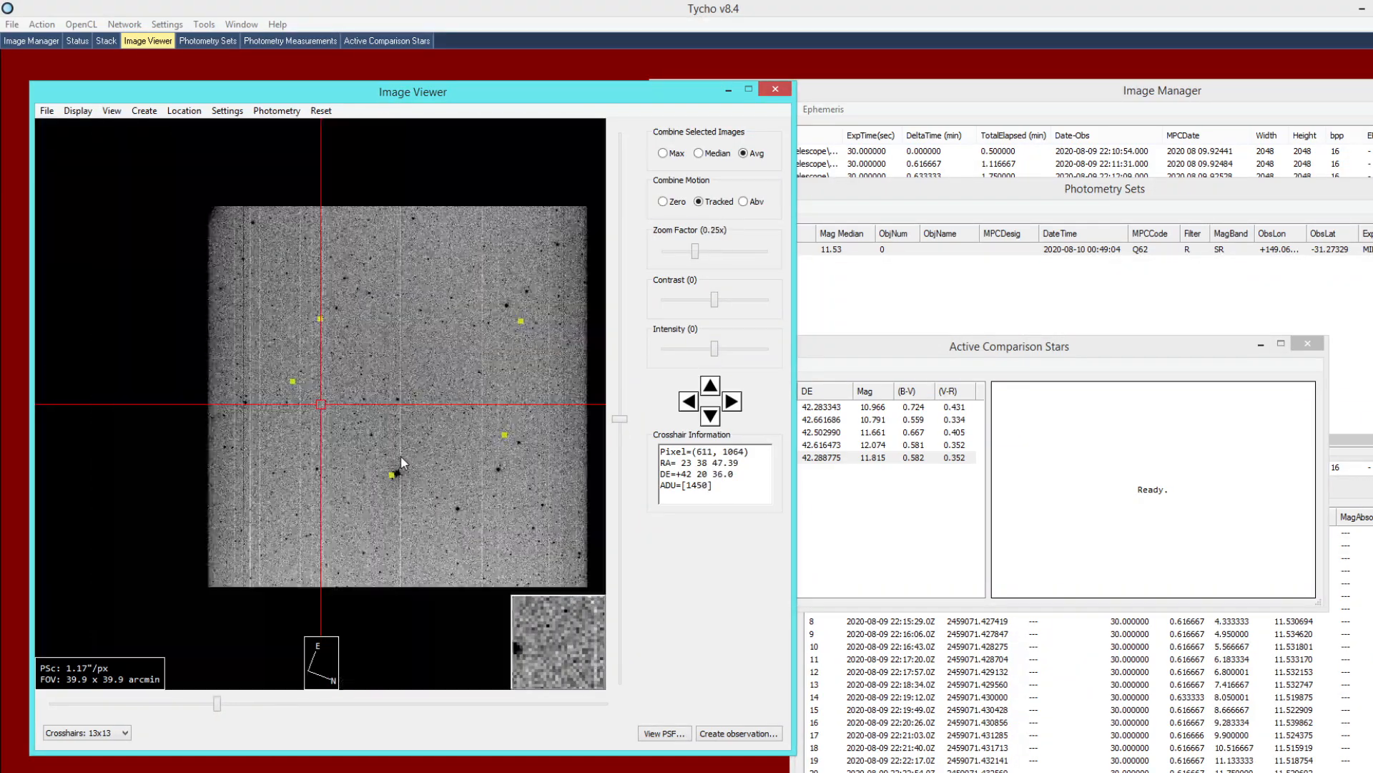
drag(417, 405, 312, 406)
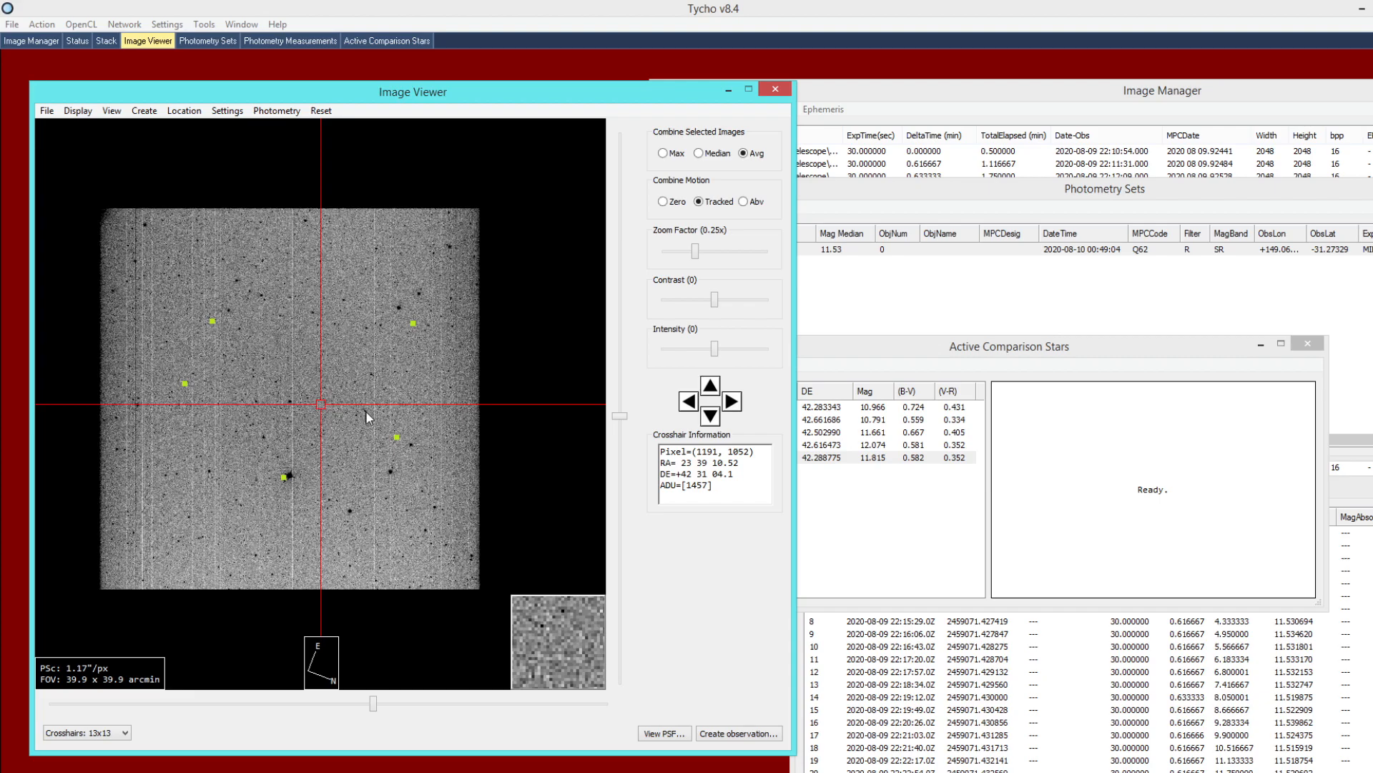
click(838, 361)
click(844, 299)
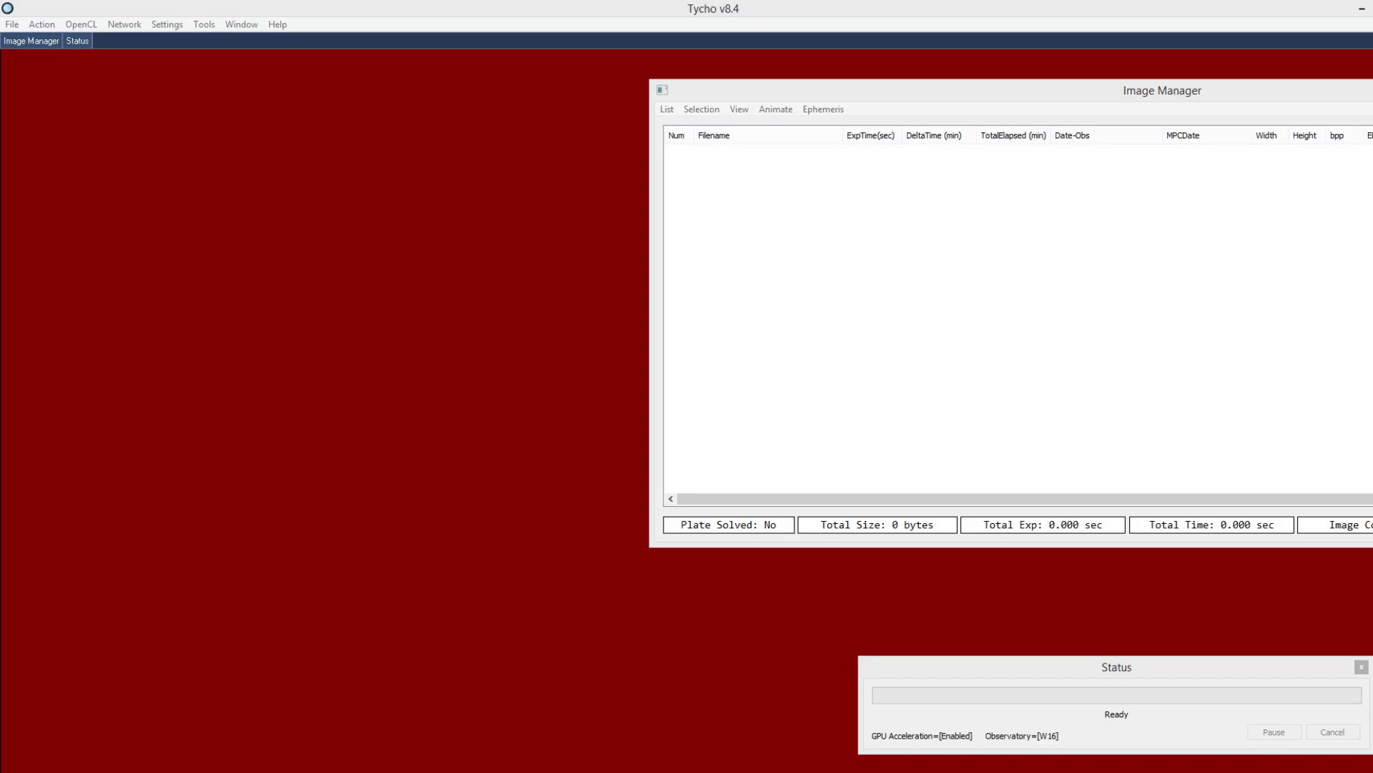
- Open the Find_Orb settings and check the path to the find_o64_modified.exe executable
click(166, 25)
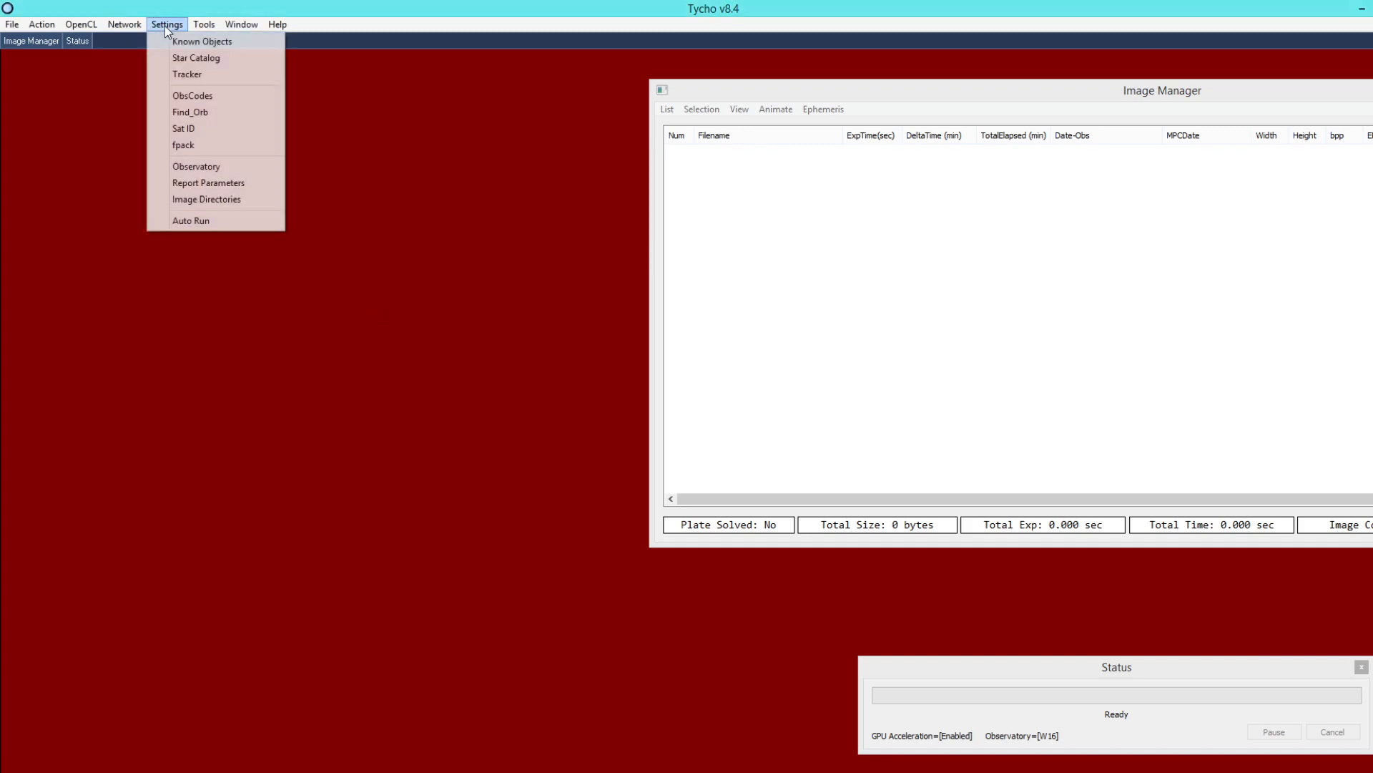
click(192, 112)
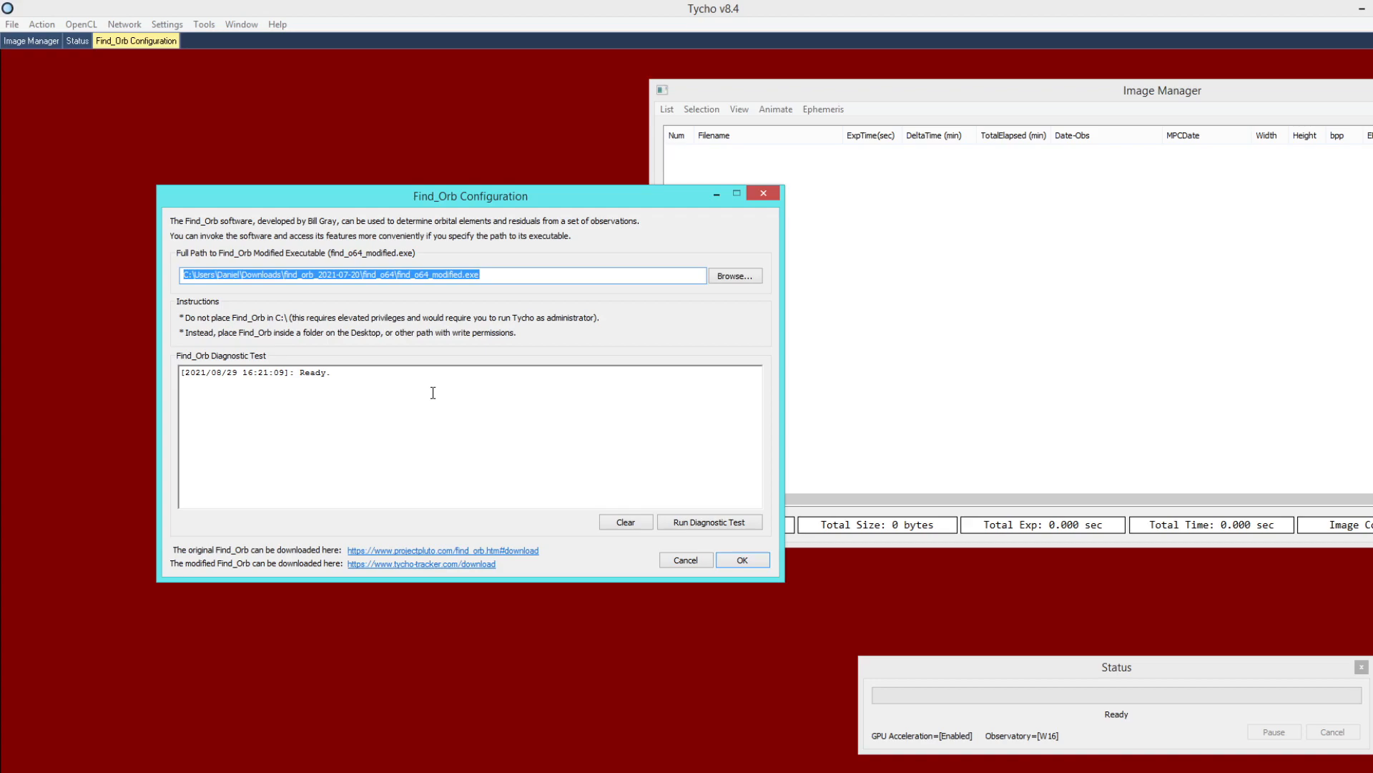
click(465, 273)
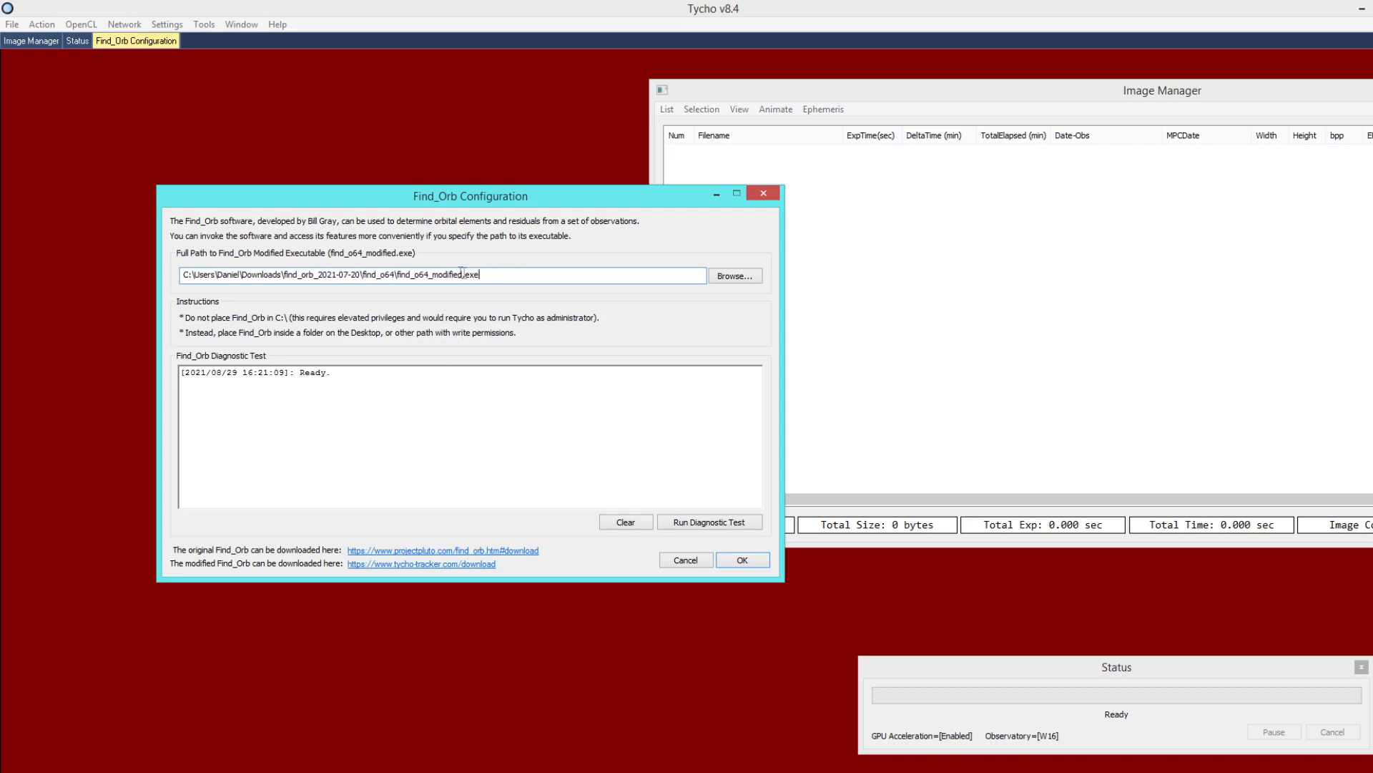
drag(399, 276, 516, 278)
click(520, 278)
click(200, 385)
- Run the Find_Orb diagnostic test and review its log output
click(705, 525)
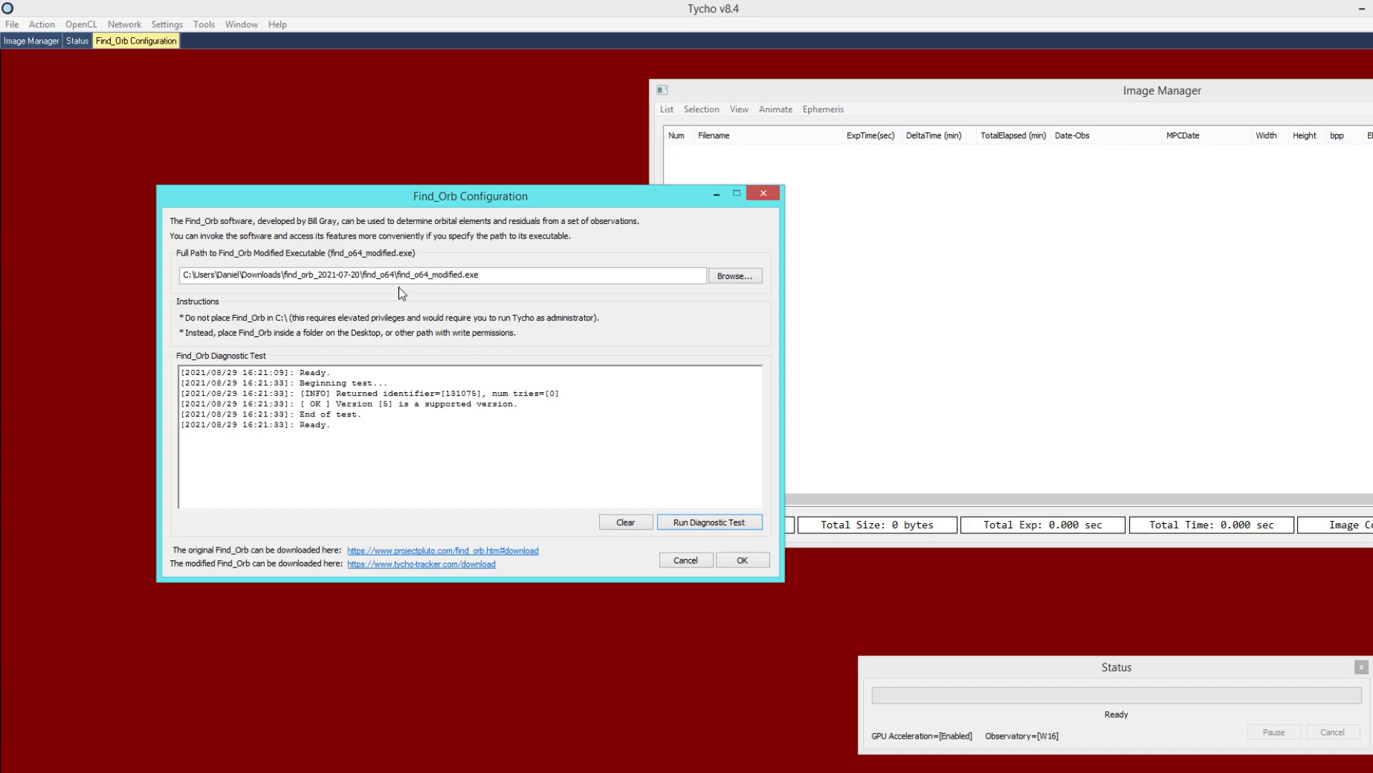
click(403, 461)
drag(343, 432, 130, 366)
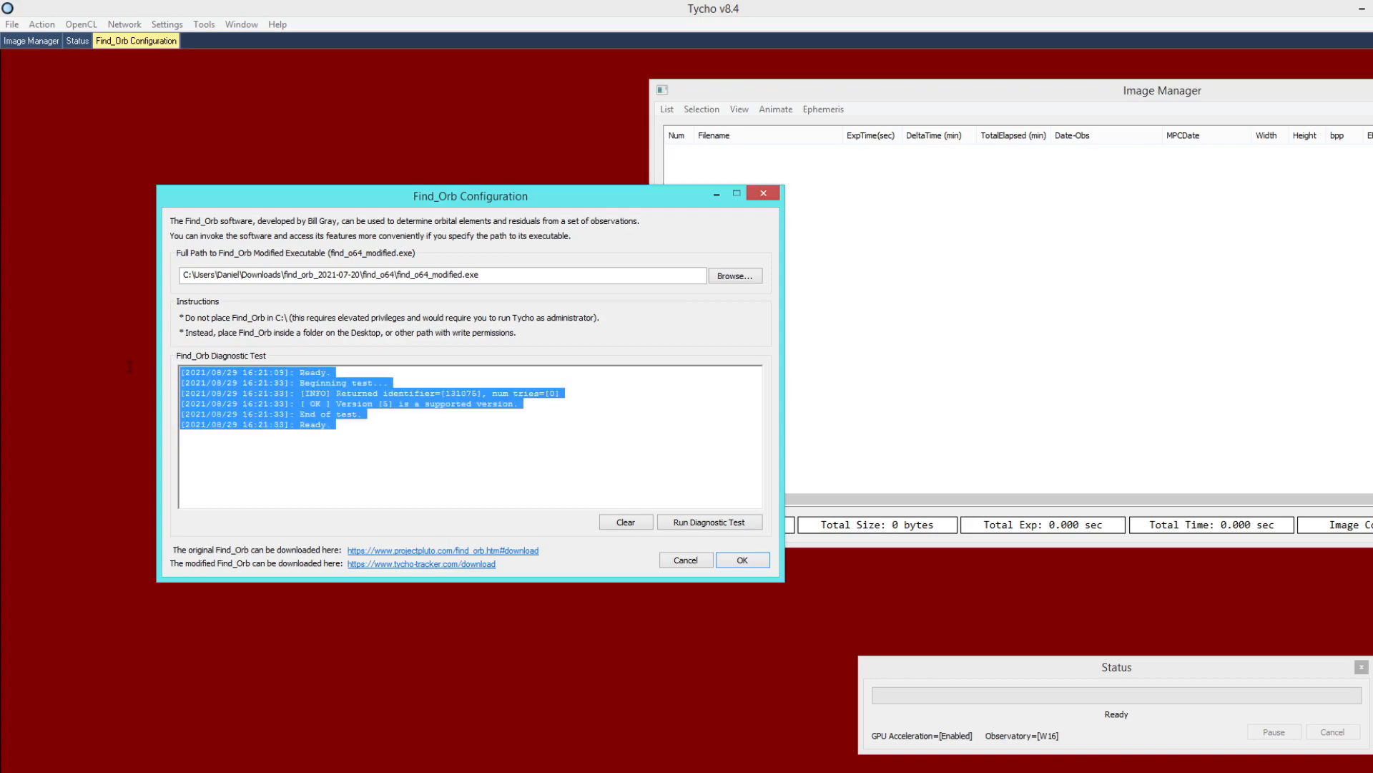
click(338, 459)
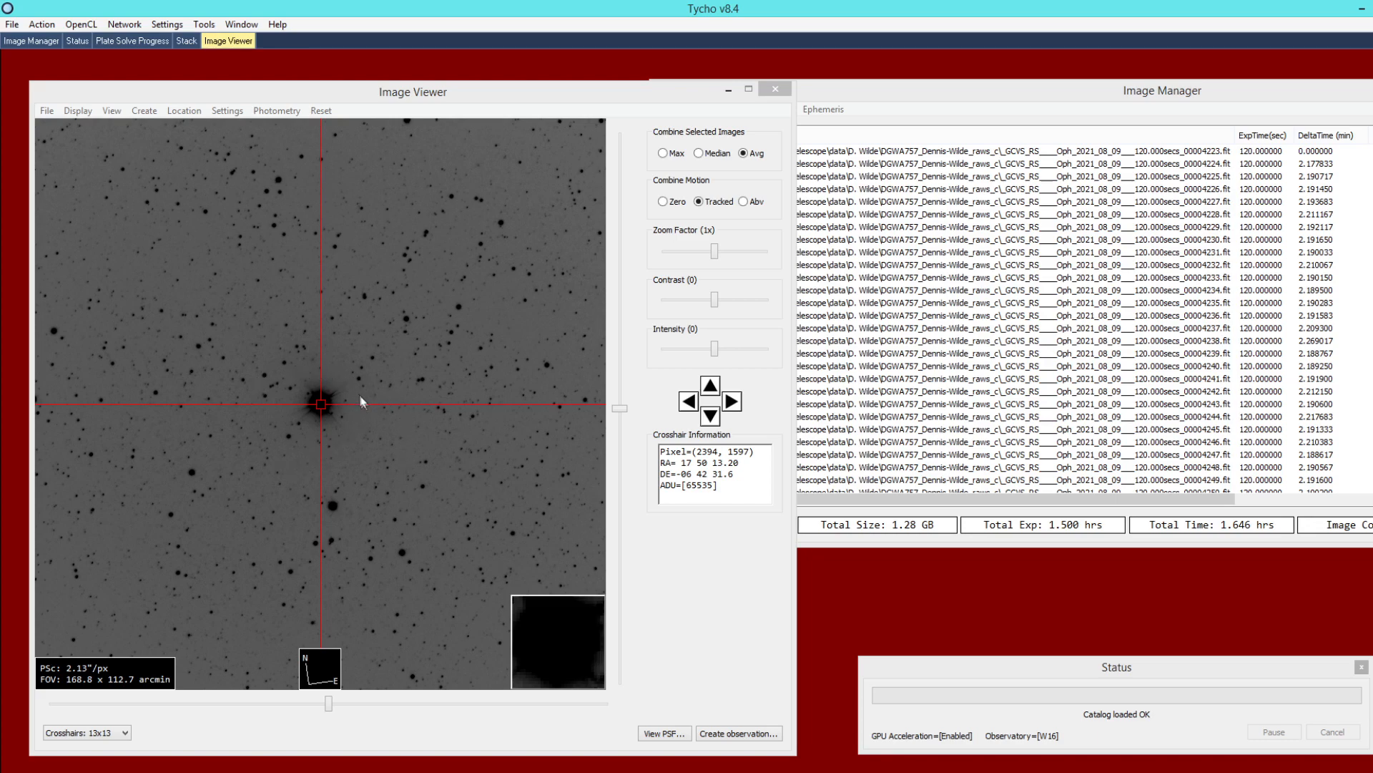
- Overlay the online POSS image on the stack at the bright star under the crosshairs and inspect it at 2x zoom
right_click(372, 457)
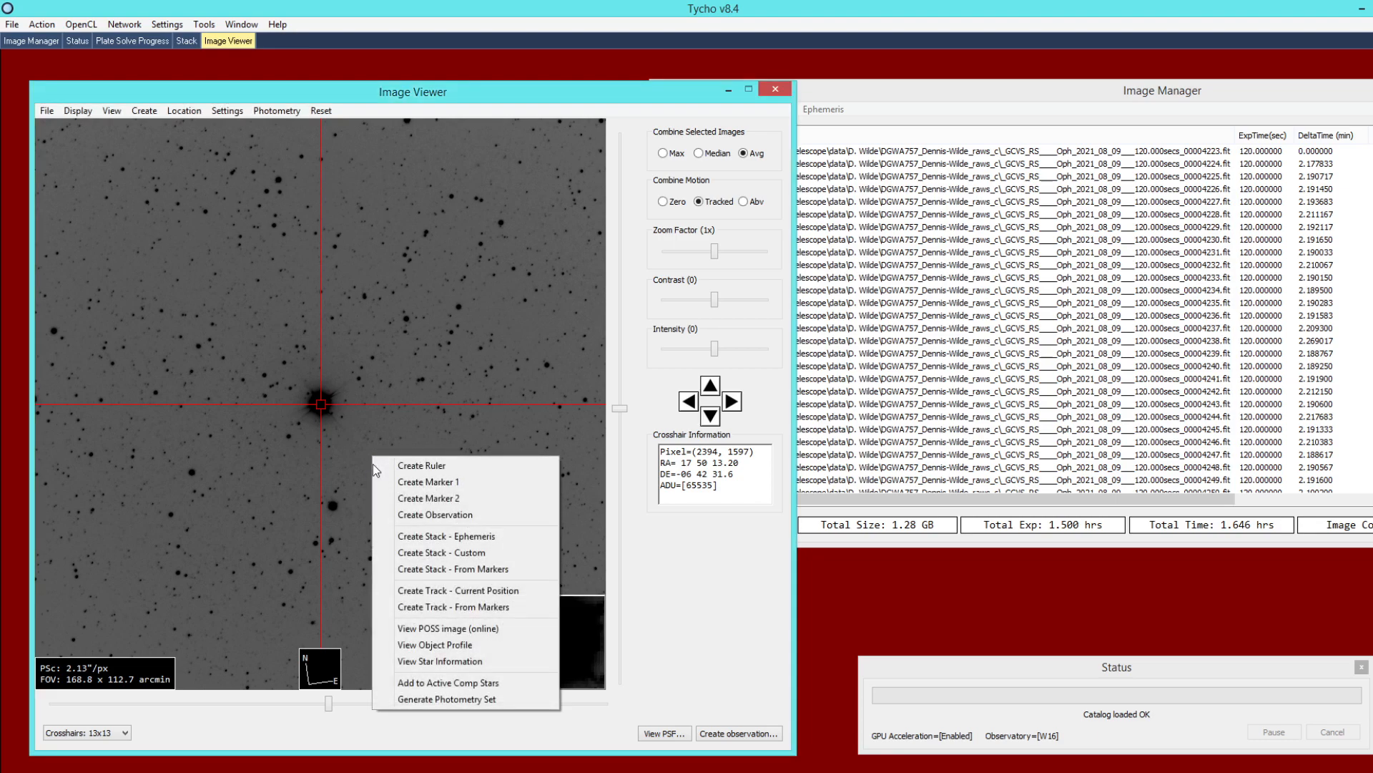
click(400, 629)
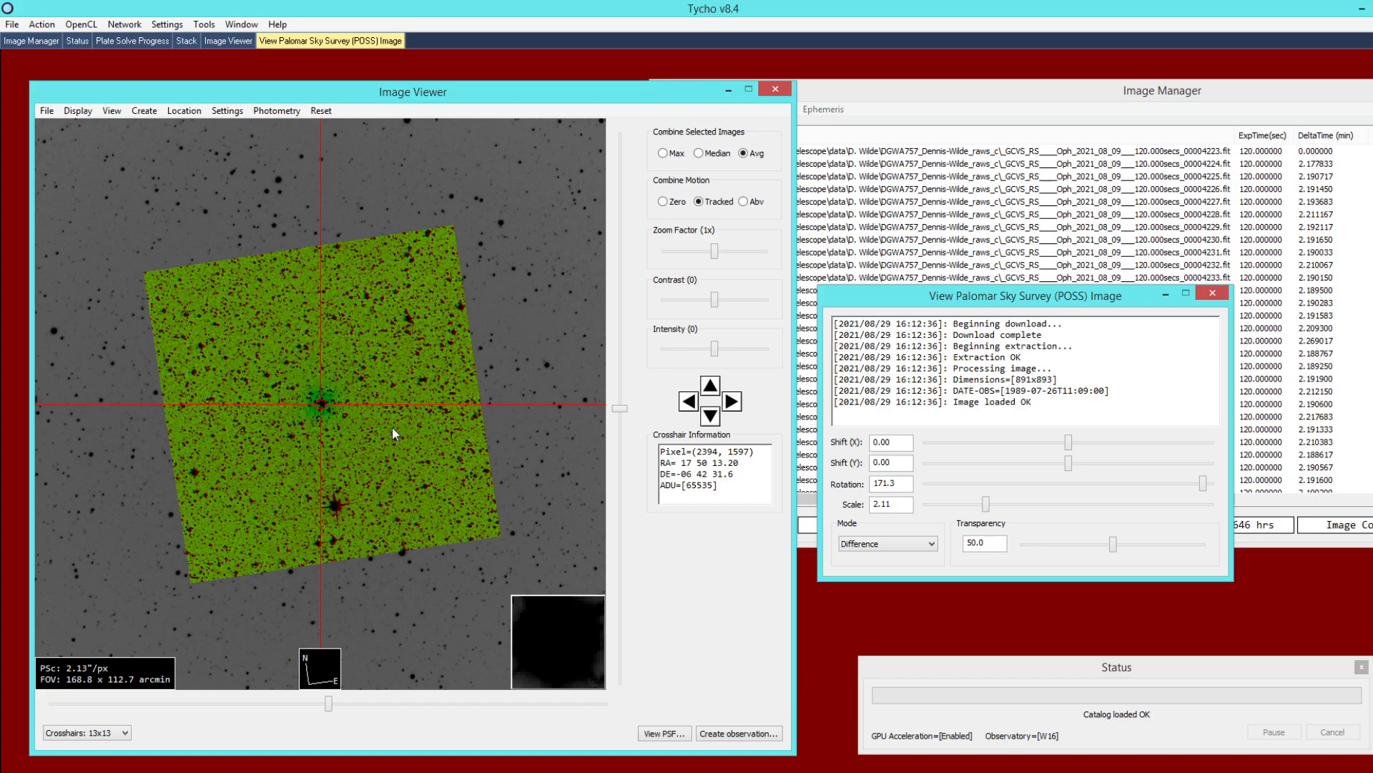
drag(959, 297, 934, 307)
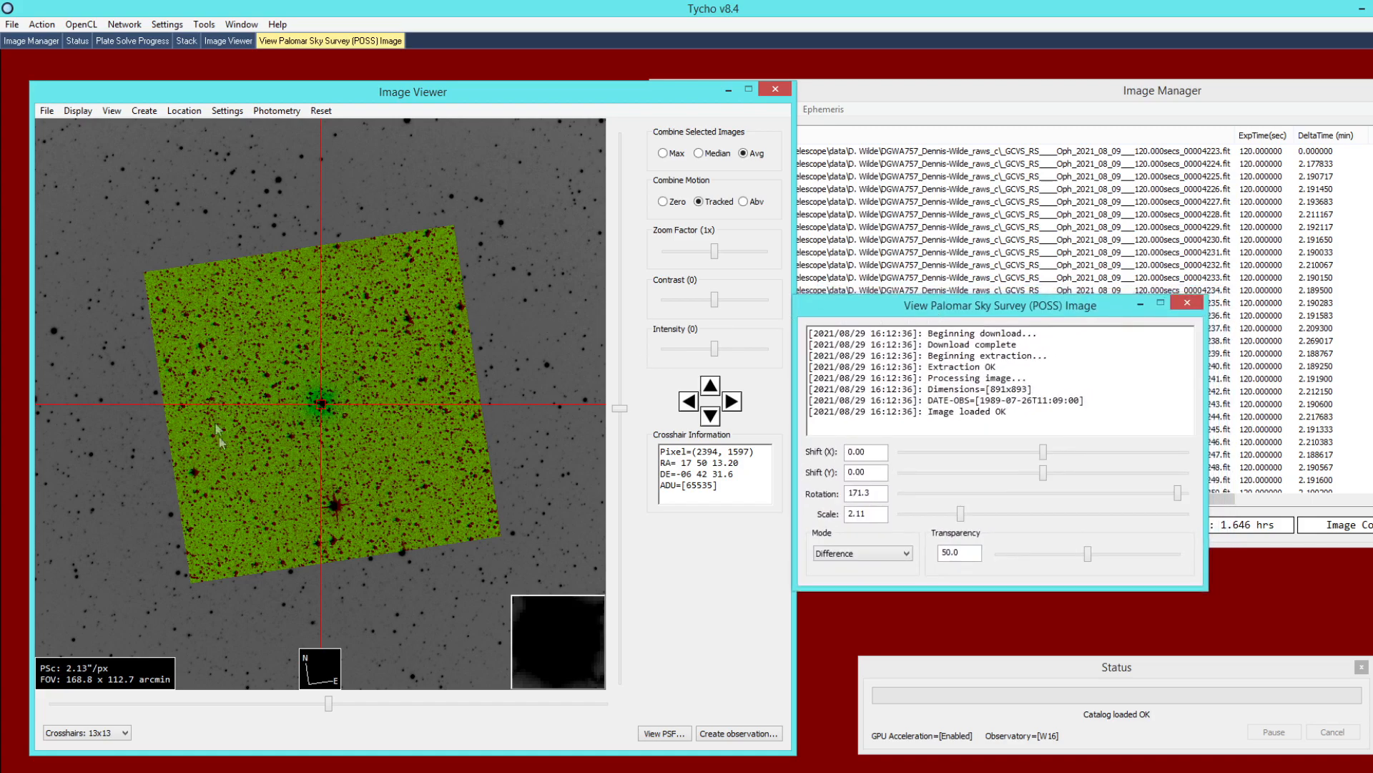
click(299, 497)
scroll(319, 479, up, 1)
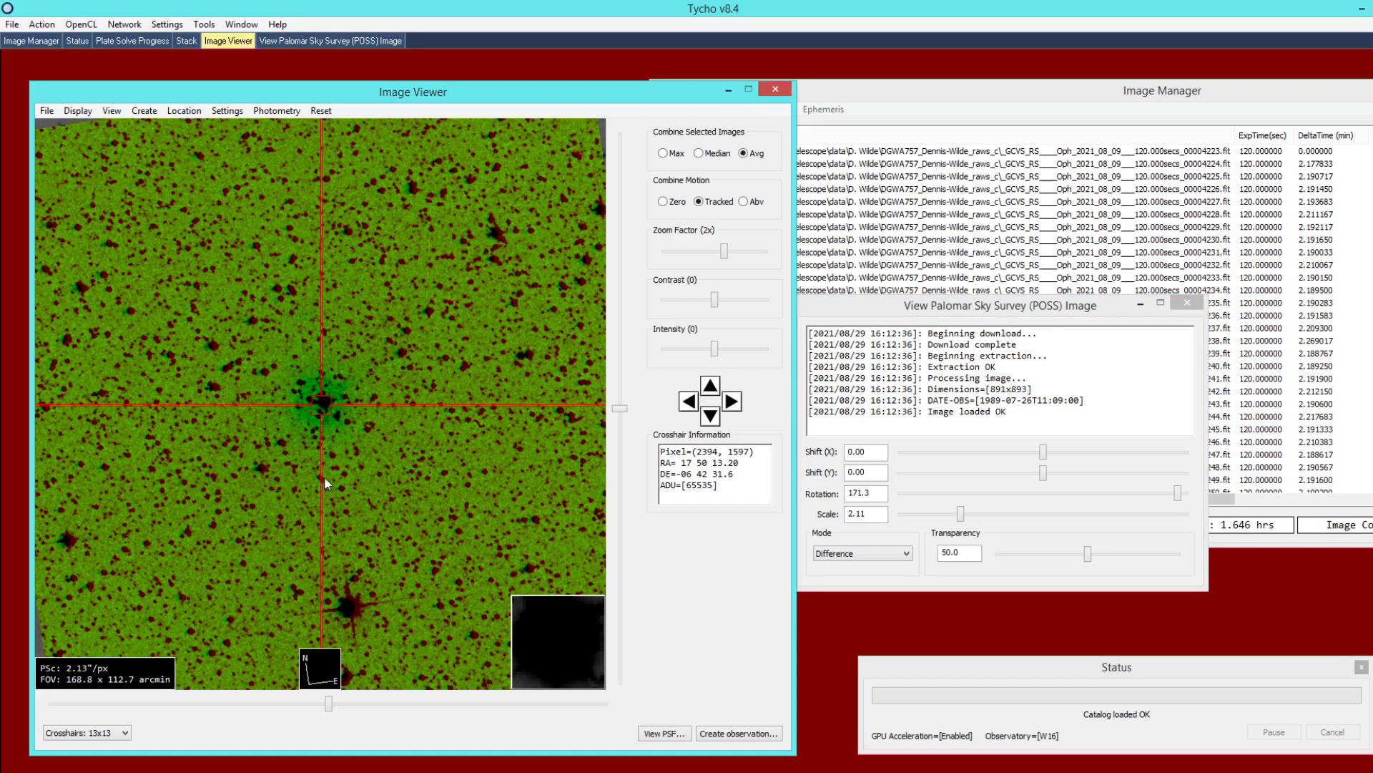
- Reposition the POSS image window clear of the Image Viewer and examine the difference overlay at 1x and 2x zoom
drag(912, 315, 906, 383)
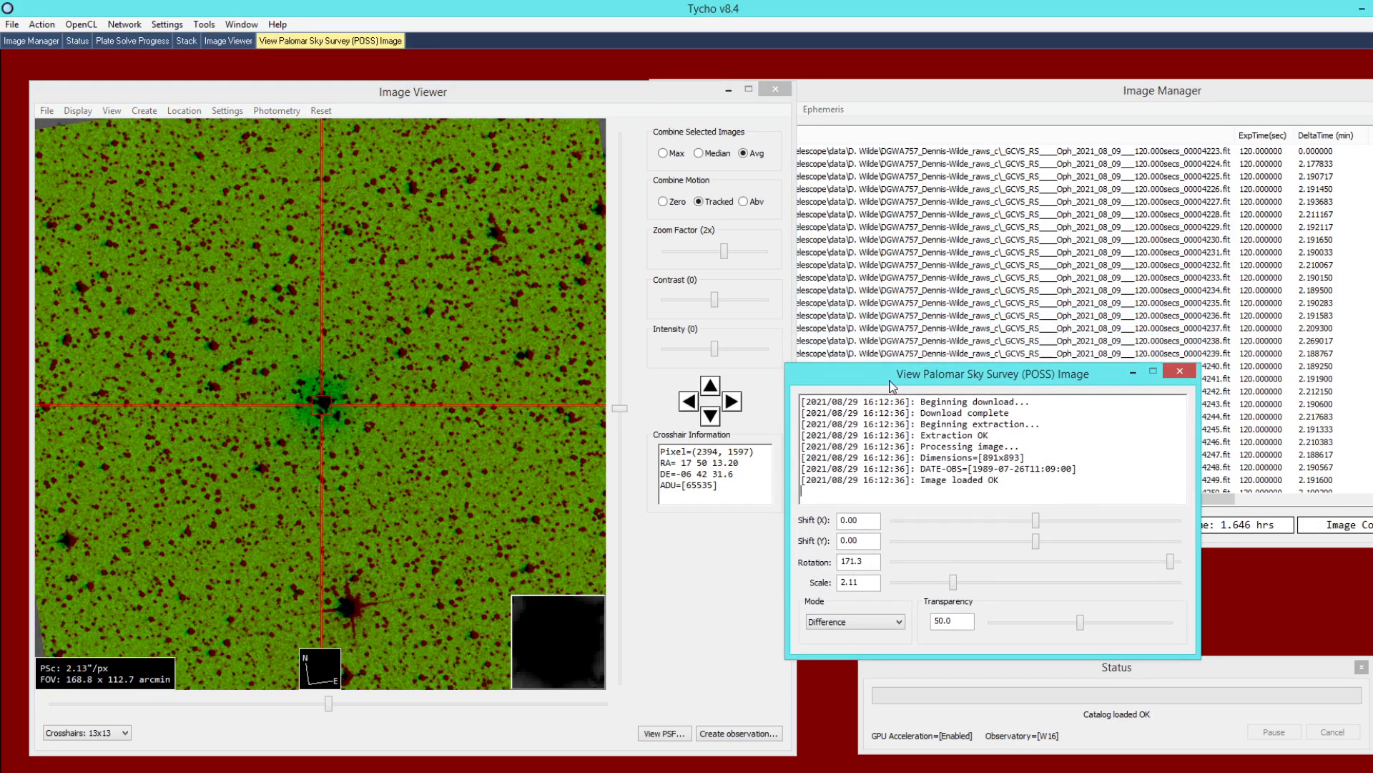
click(389, 481)
scroll(390, 476, down, 1)
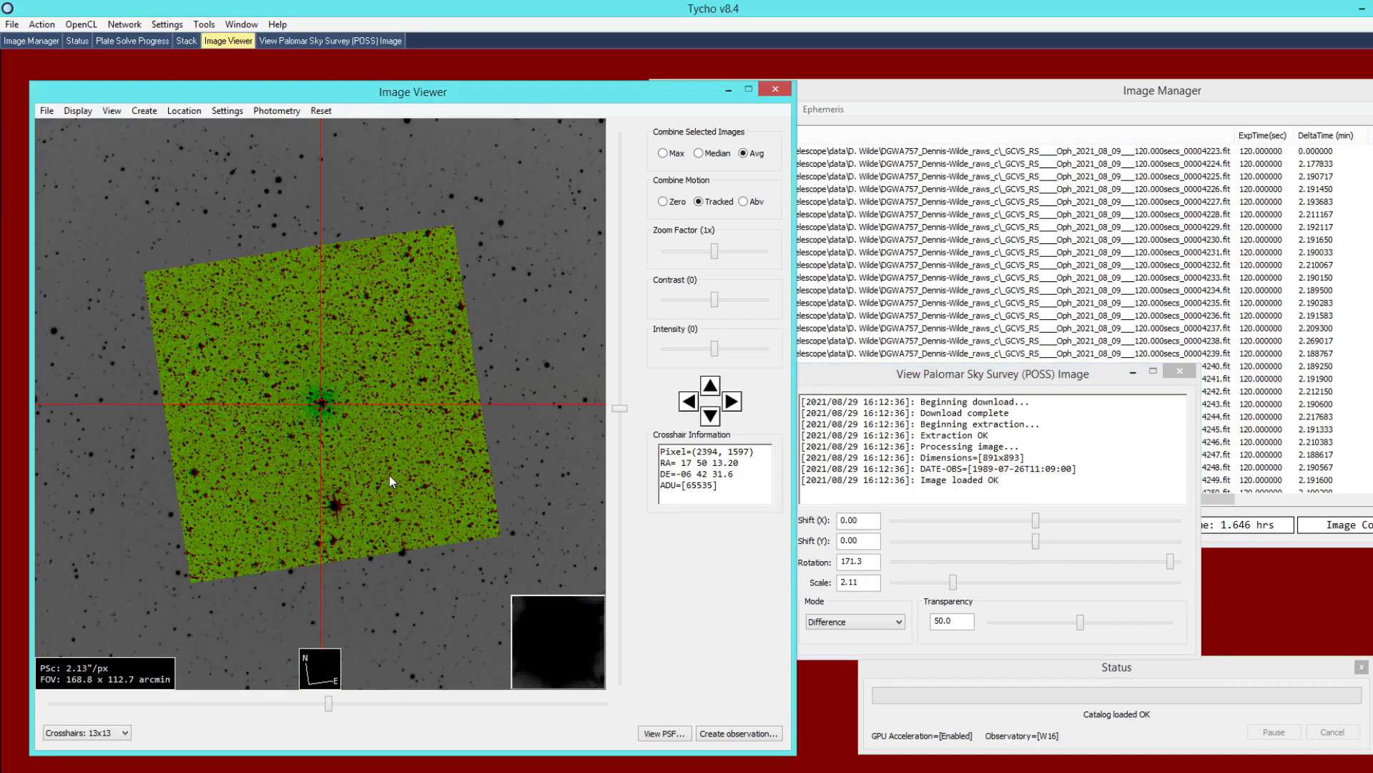
drag(962, 378, 926, 341)
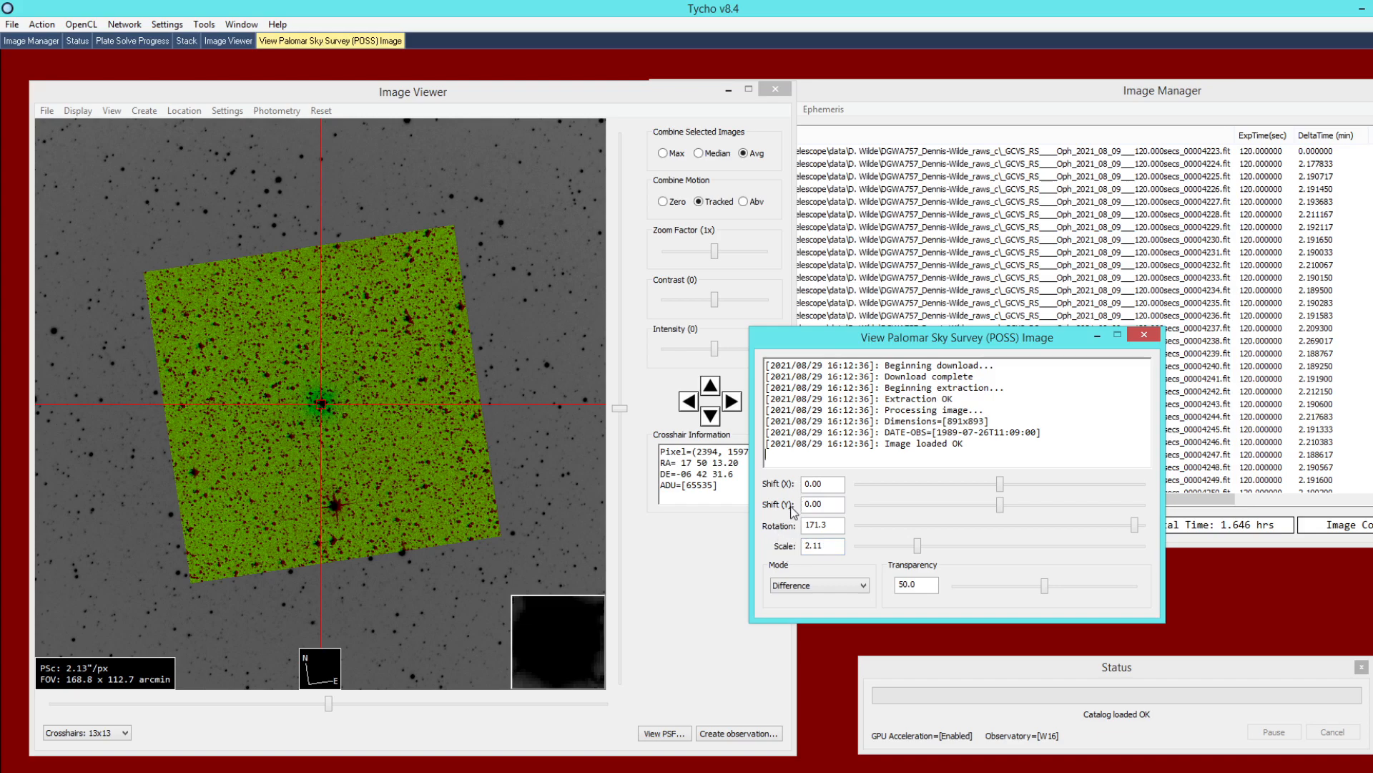
click(490, 459)
scroll(505, 464, up, 1)
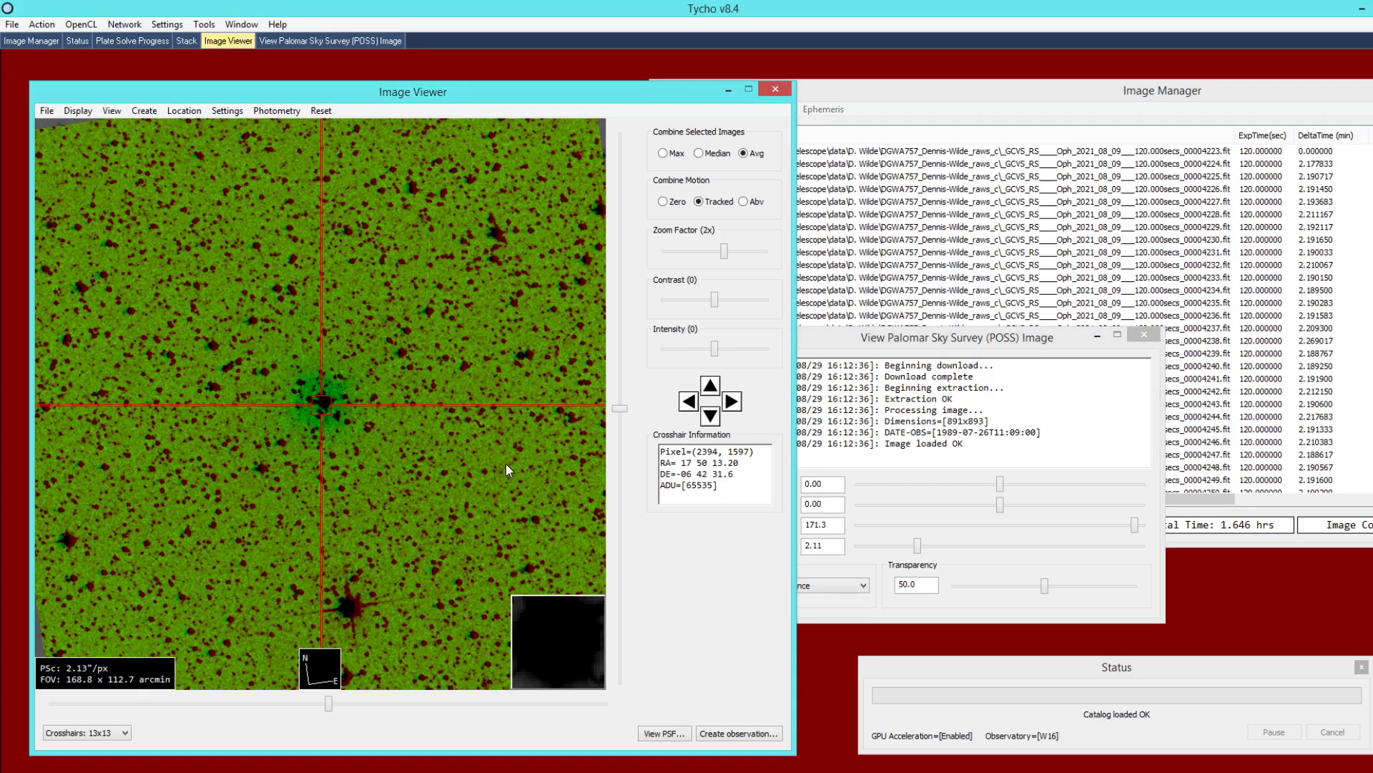
drag(833, 337, 907, 341)
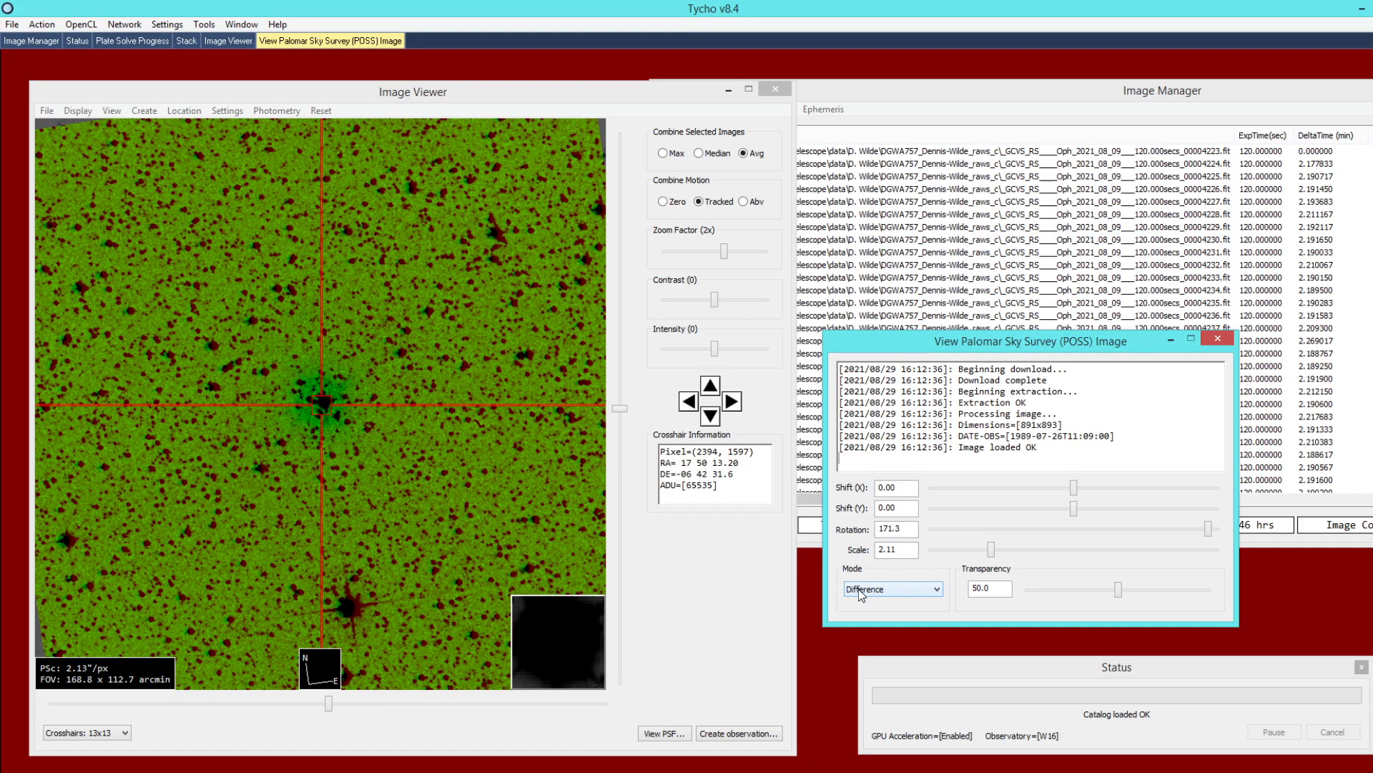
click(492, 461)
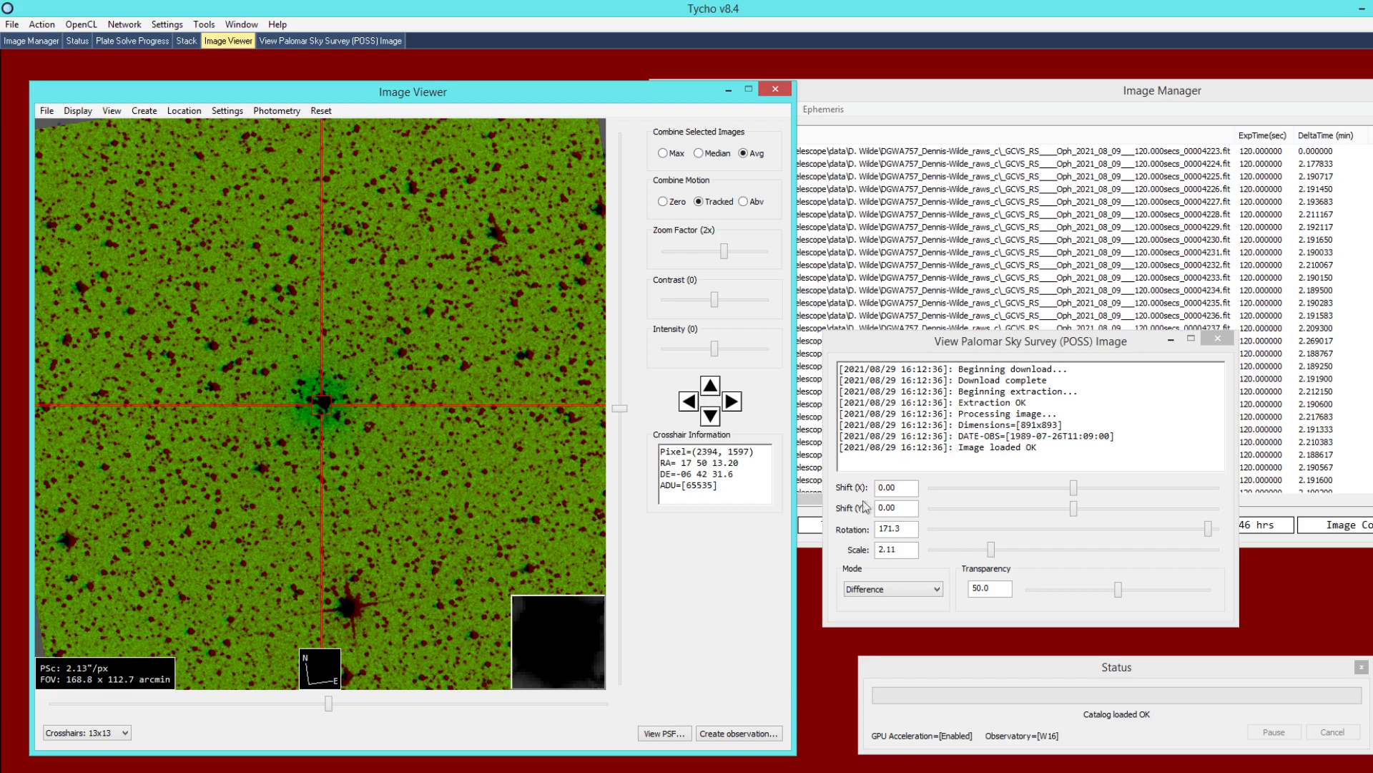
- Shift the POSS overlay horizontally by 3.4 and check its alignment with the stars around the crosshairs
drag(1073, 492, 1125, 498)
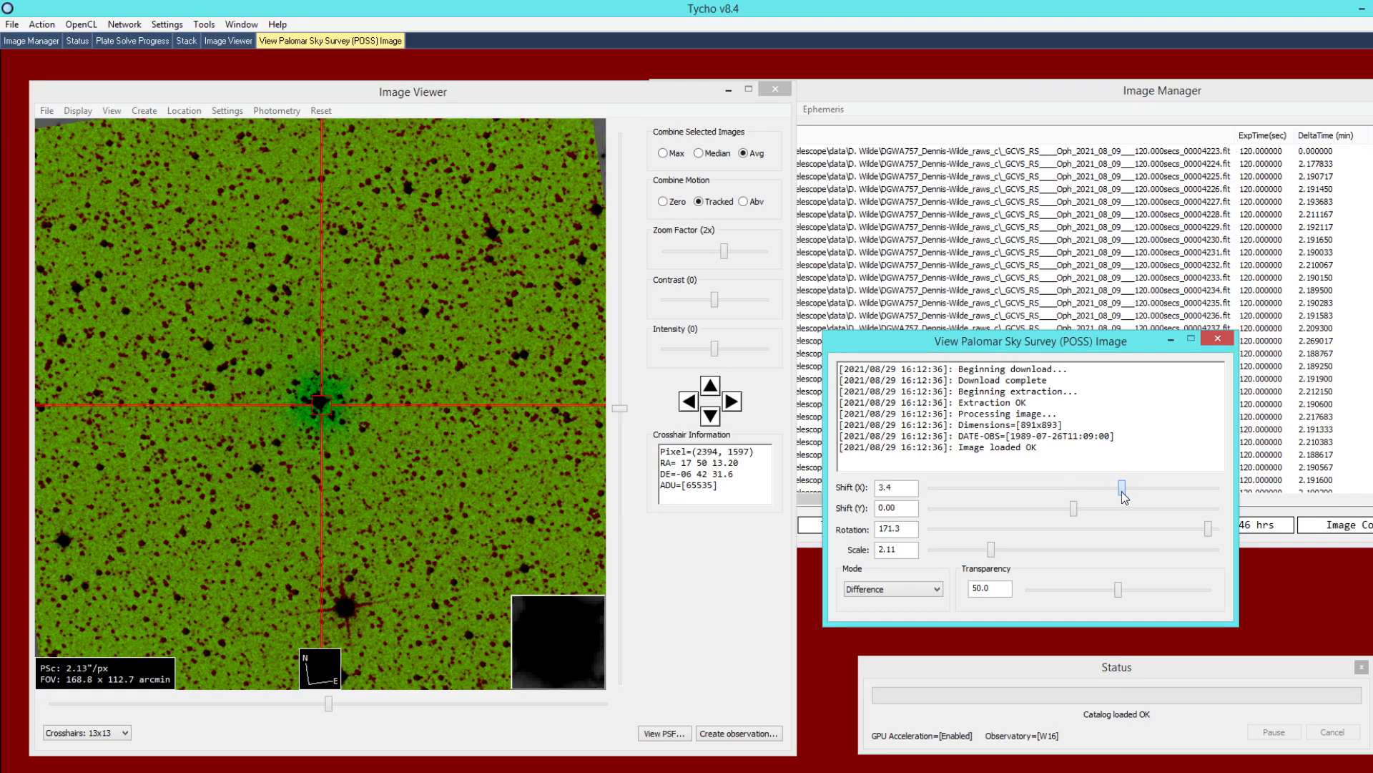
click(335, 369)
scroll(337, 372, down, 1)
scroll(337, 372, up, 1)
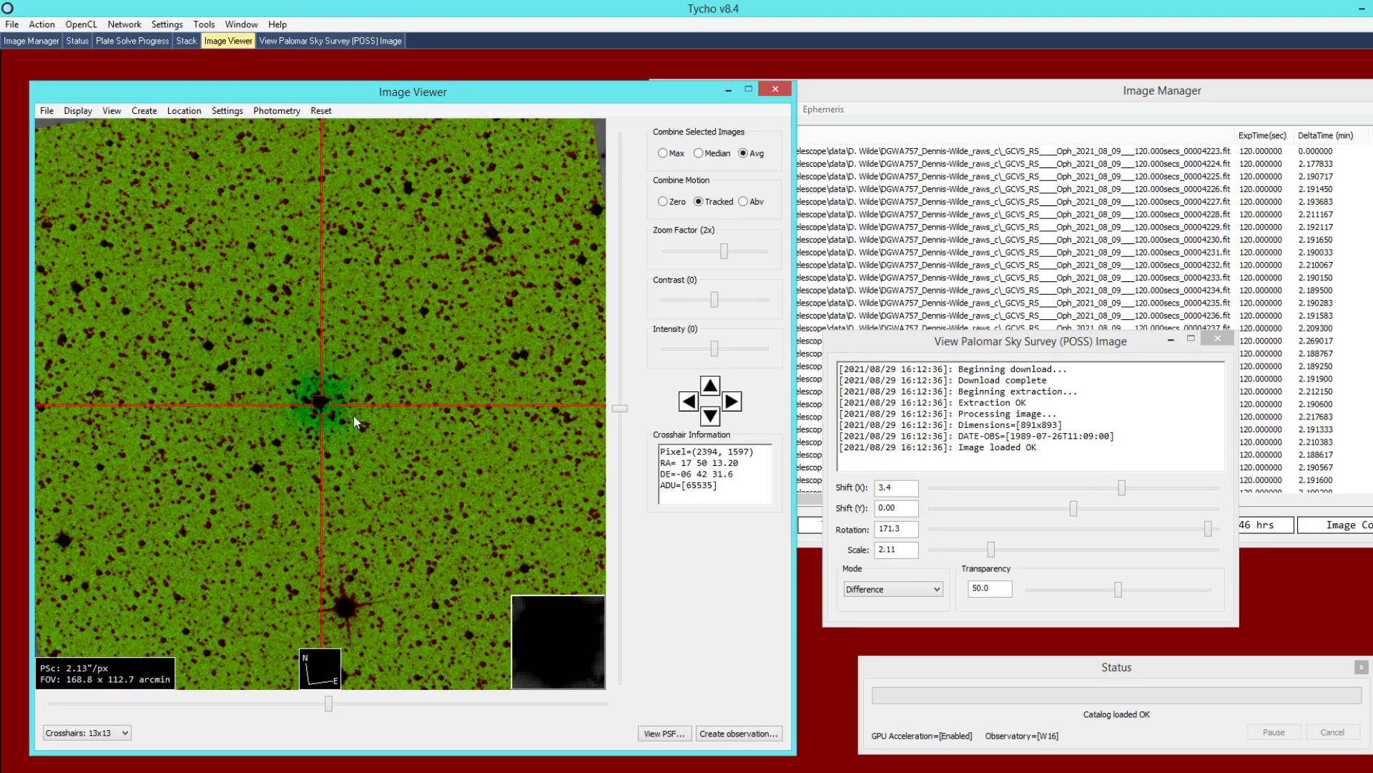
- Set the POSS overlay mode to Fade (1200ms) and view the whole overlay at 1x zoom
click(892, 588)
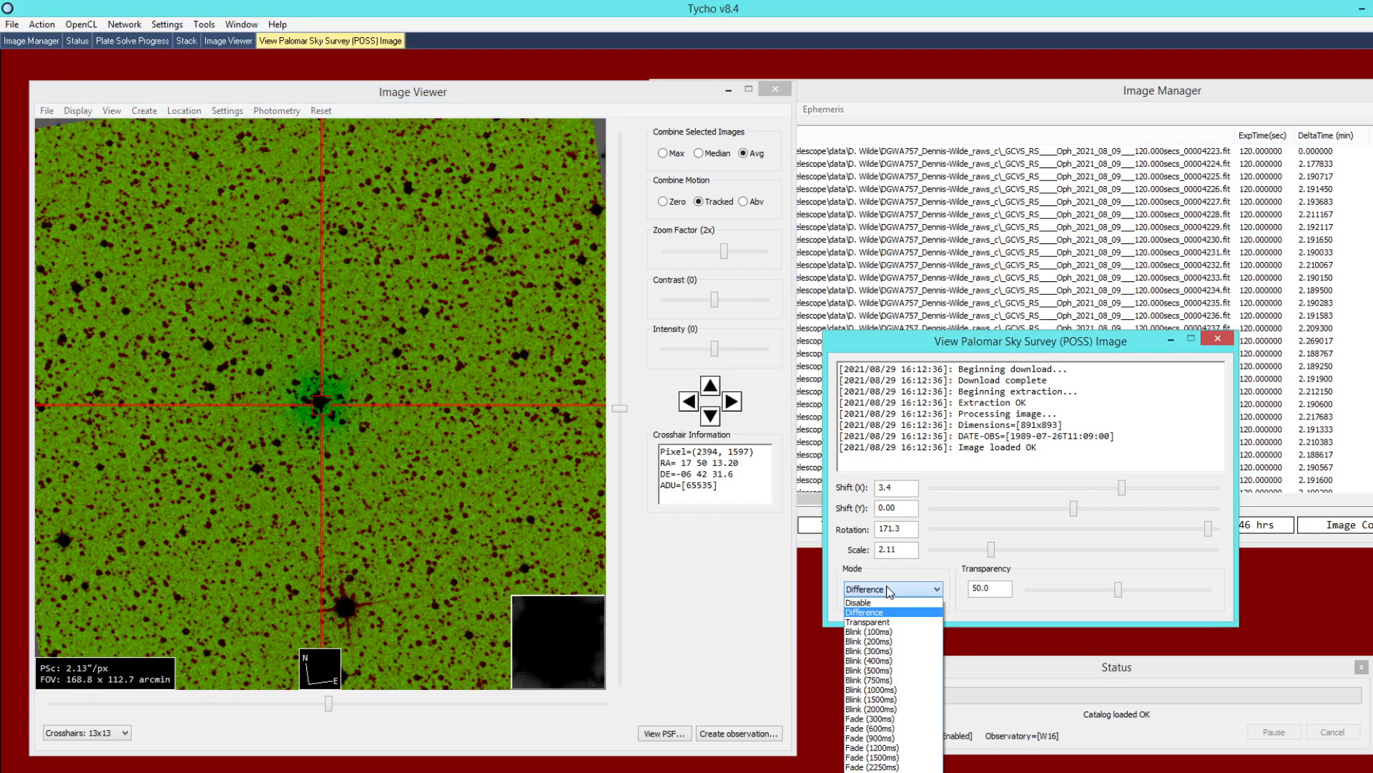
click(872, 747)
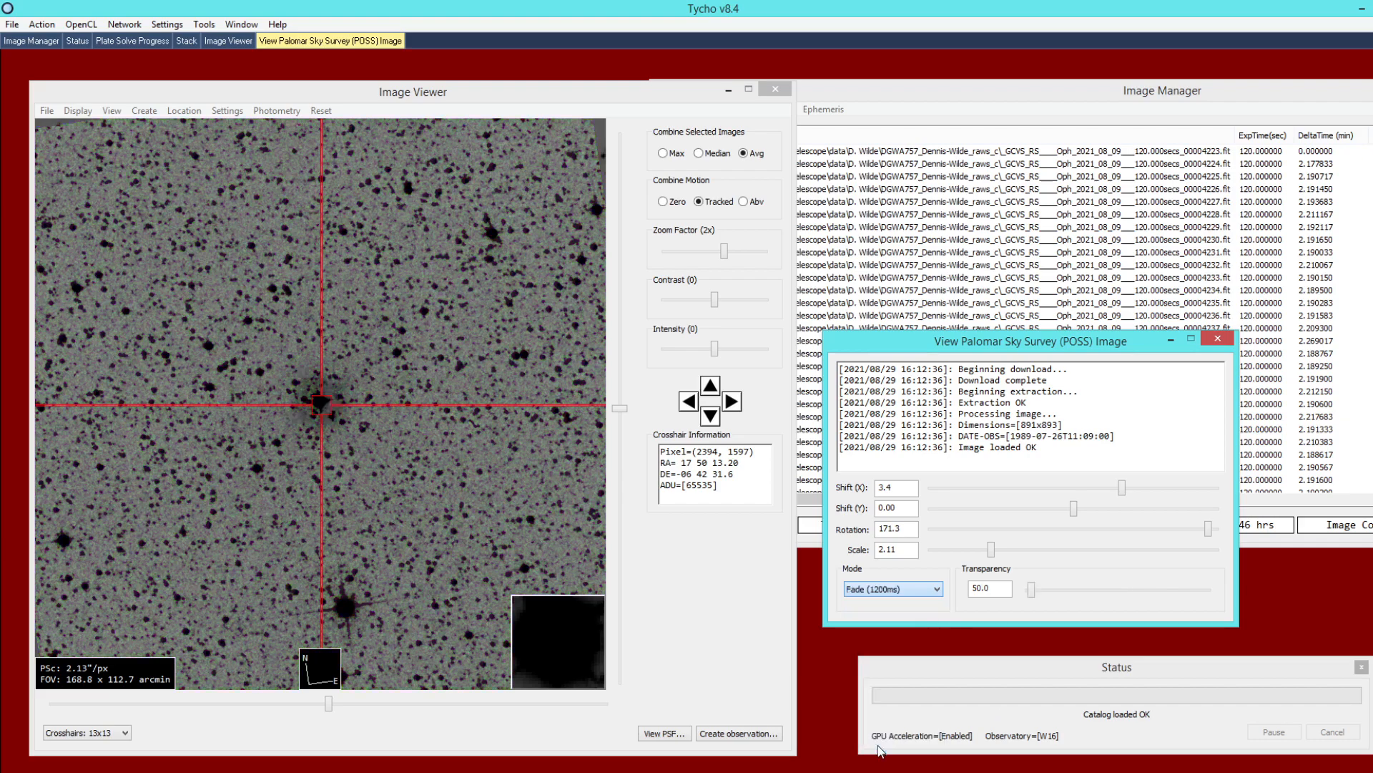
scroll(449, 501, down, 1)
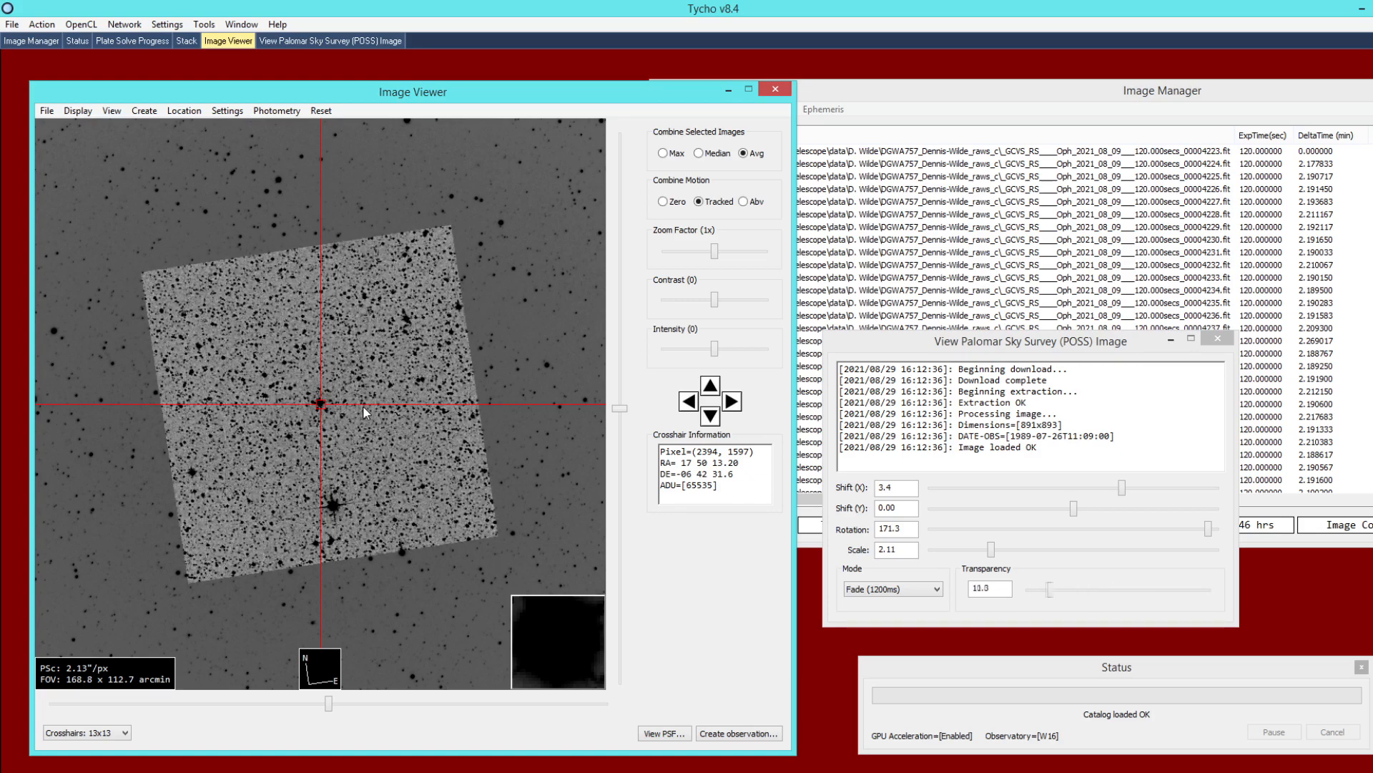
- Turn off the Image Viewer crosshairs and examine the fading POSS overlay around the bright star at 2x and 1x zoom
click(86, 731)
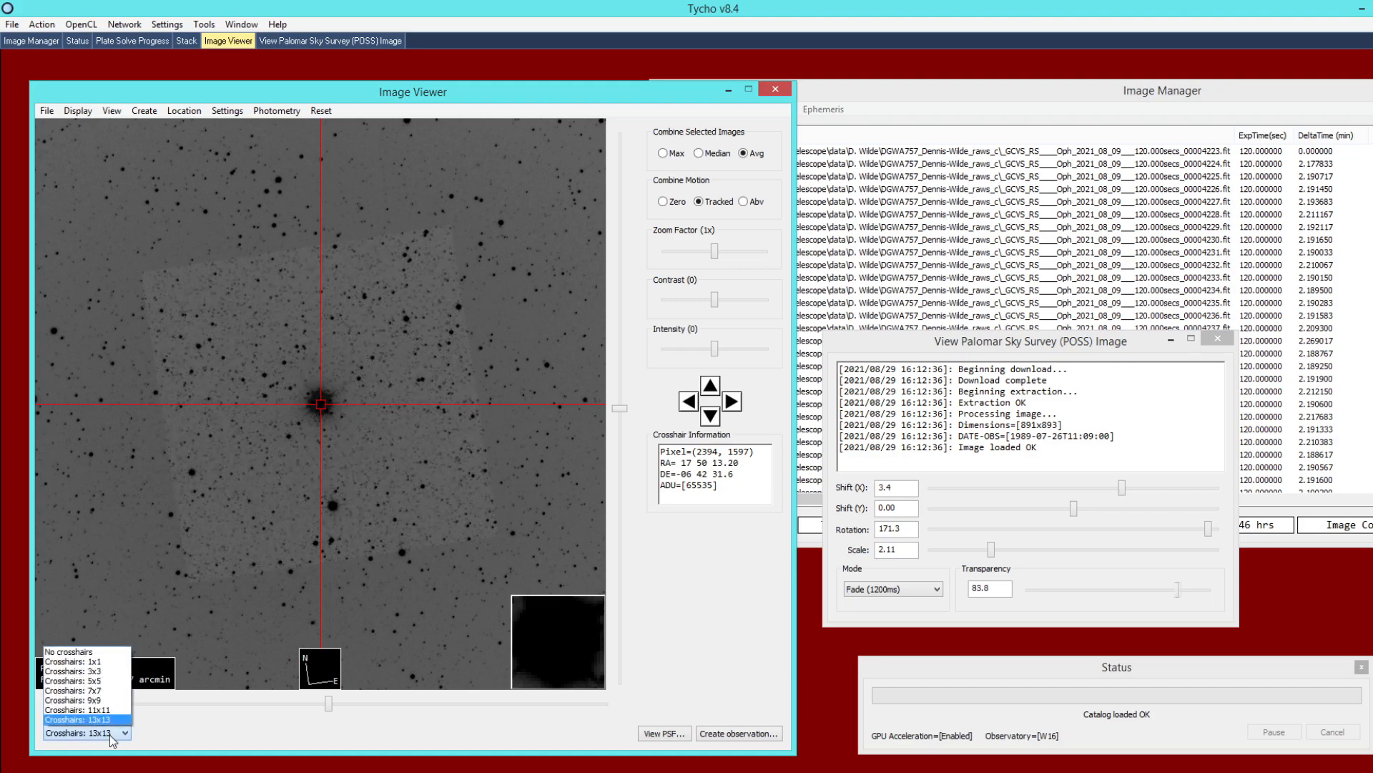
click(99, 652)
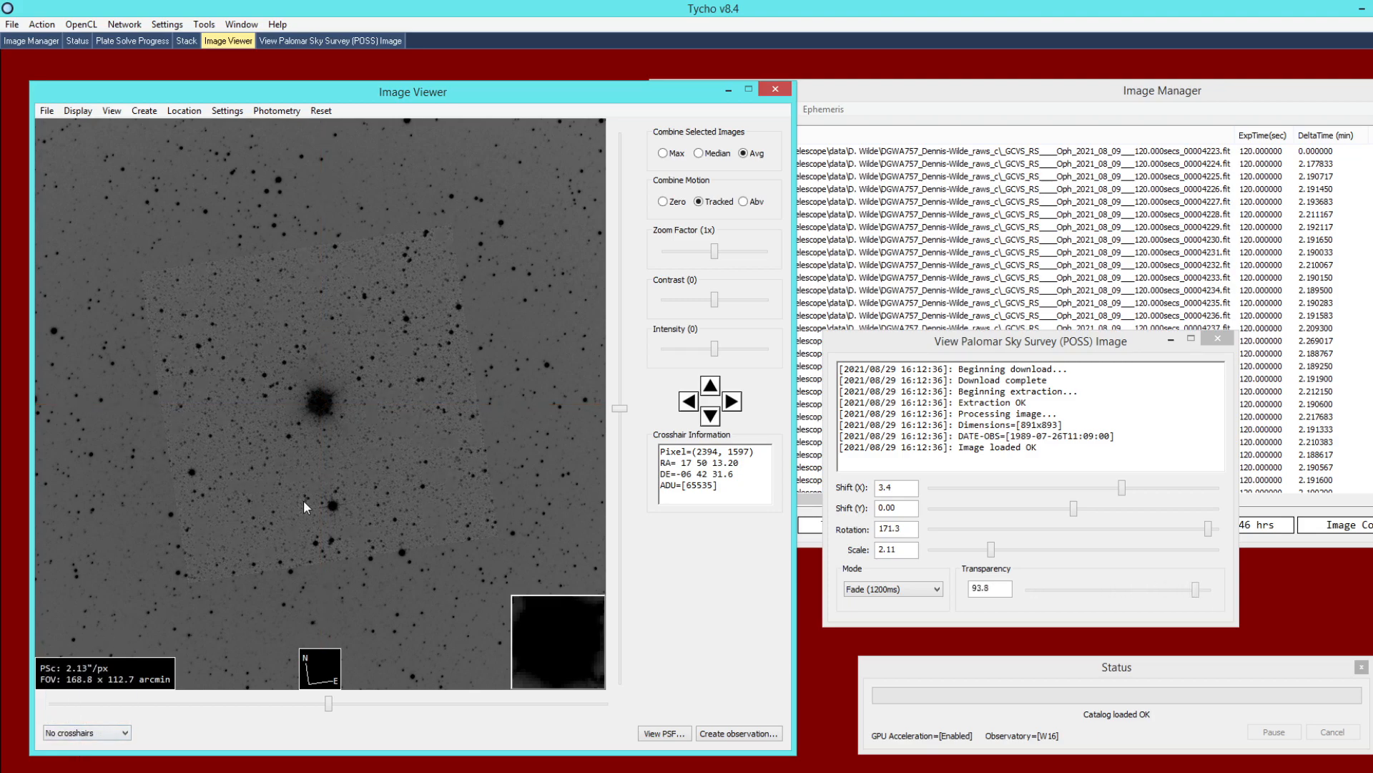
scroll(304, 500, up, 1)
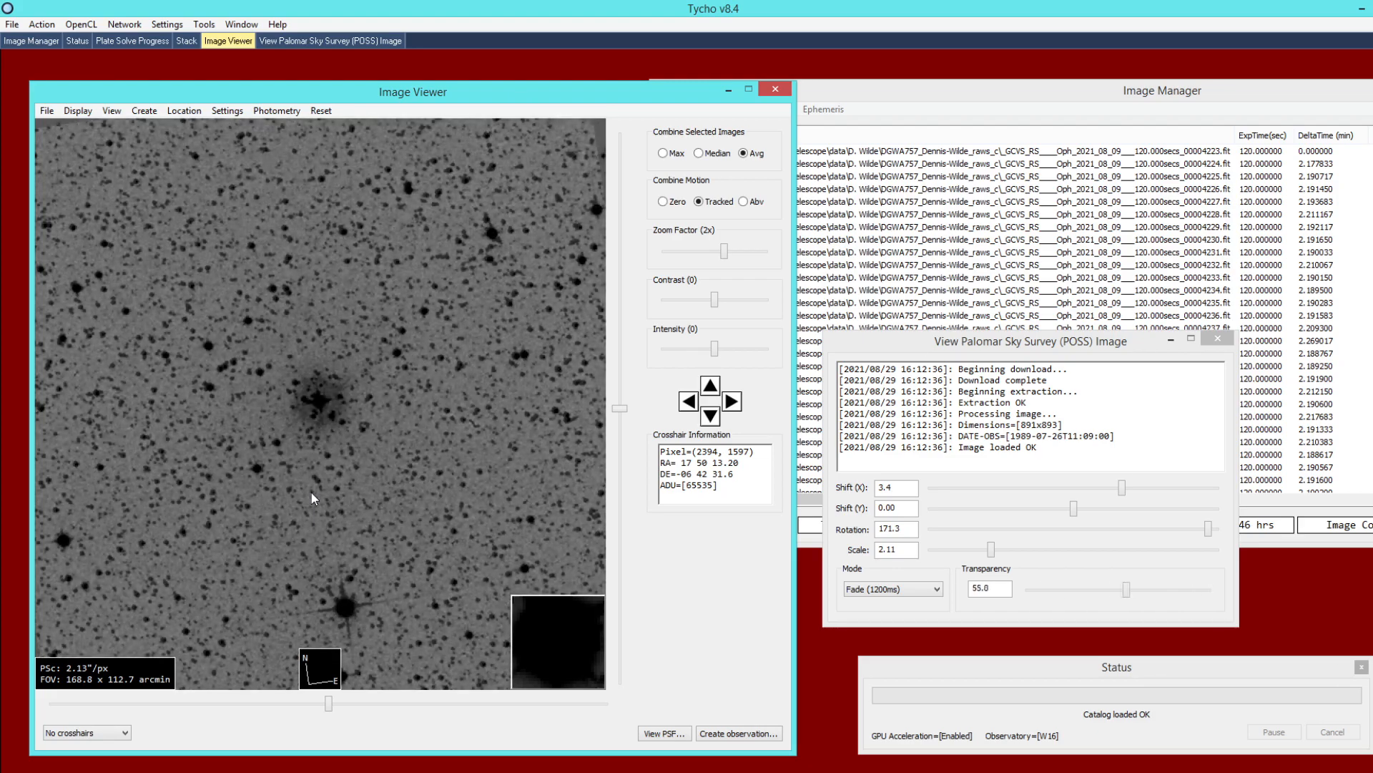
drag(843, 339, 778, 343)
click(444, 384)
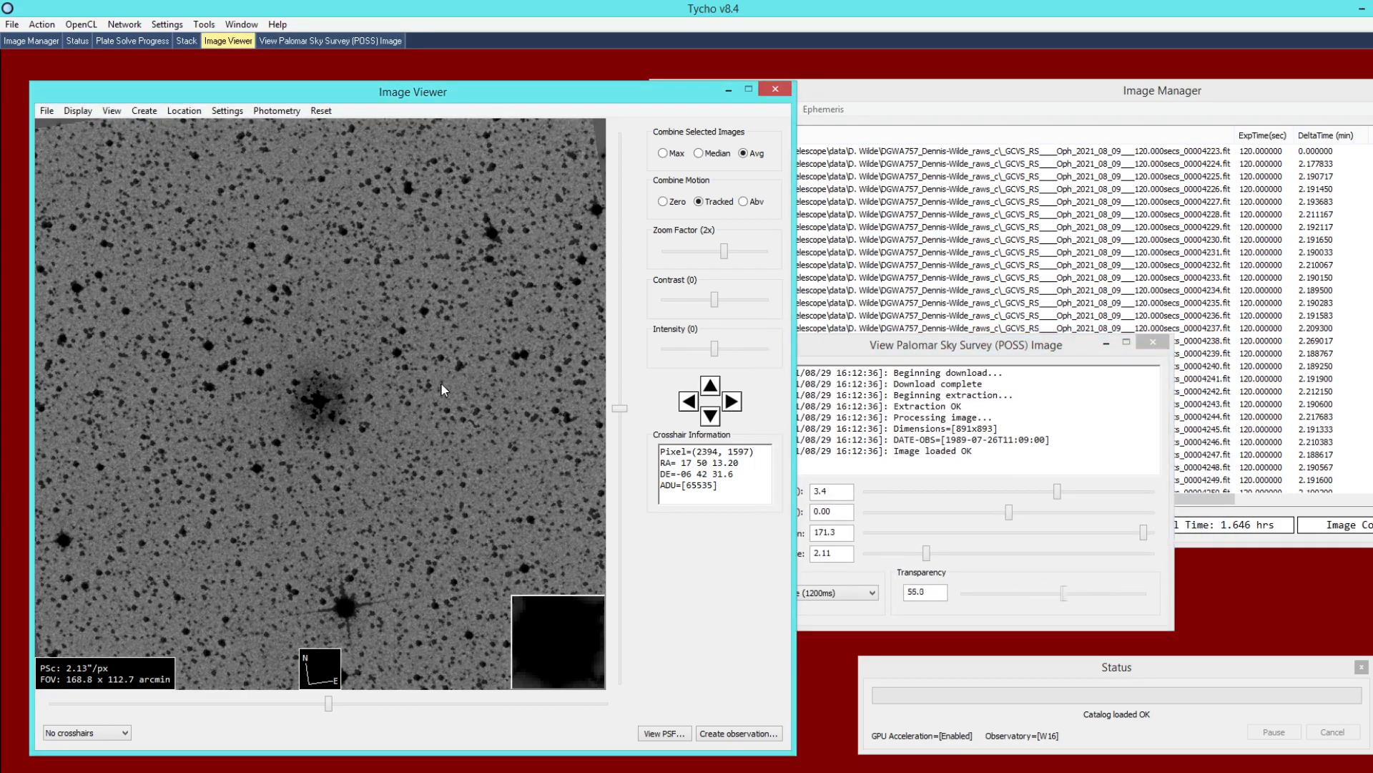
scroll(440, 382, down, 1)
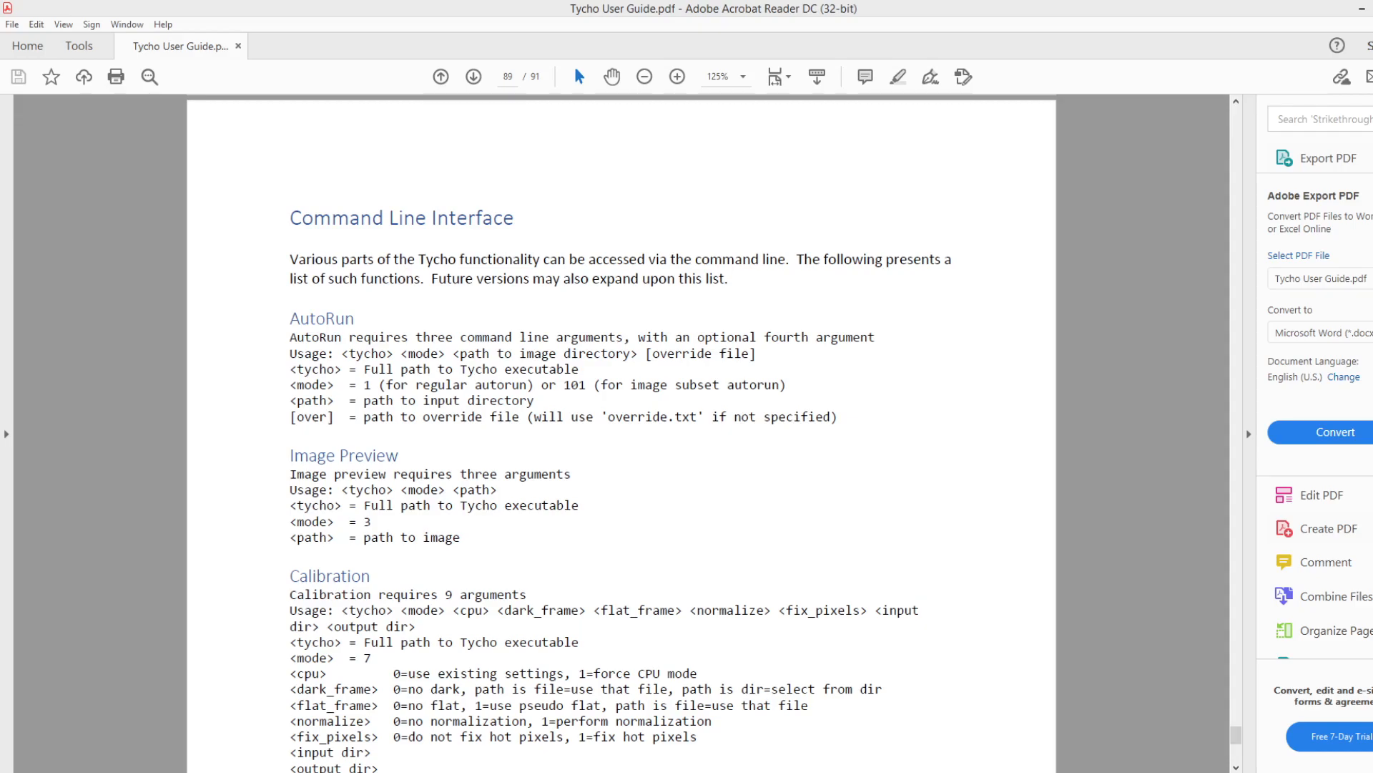
- Switch to the Tycho User Guide PDF and read the Command Line Interface chapter from AutoRun through Cross-Match
click(455, 543)
scroll(458, 572, down, 2)
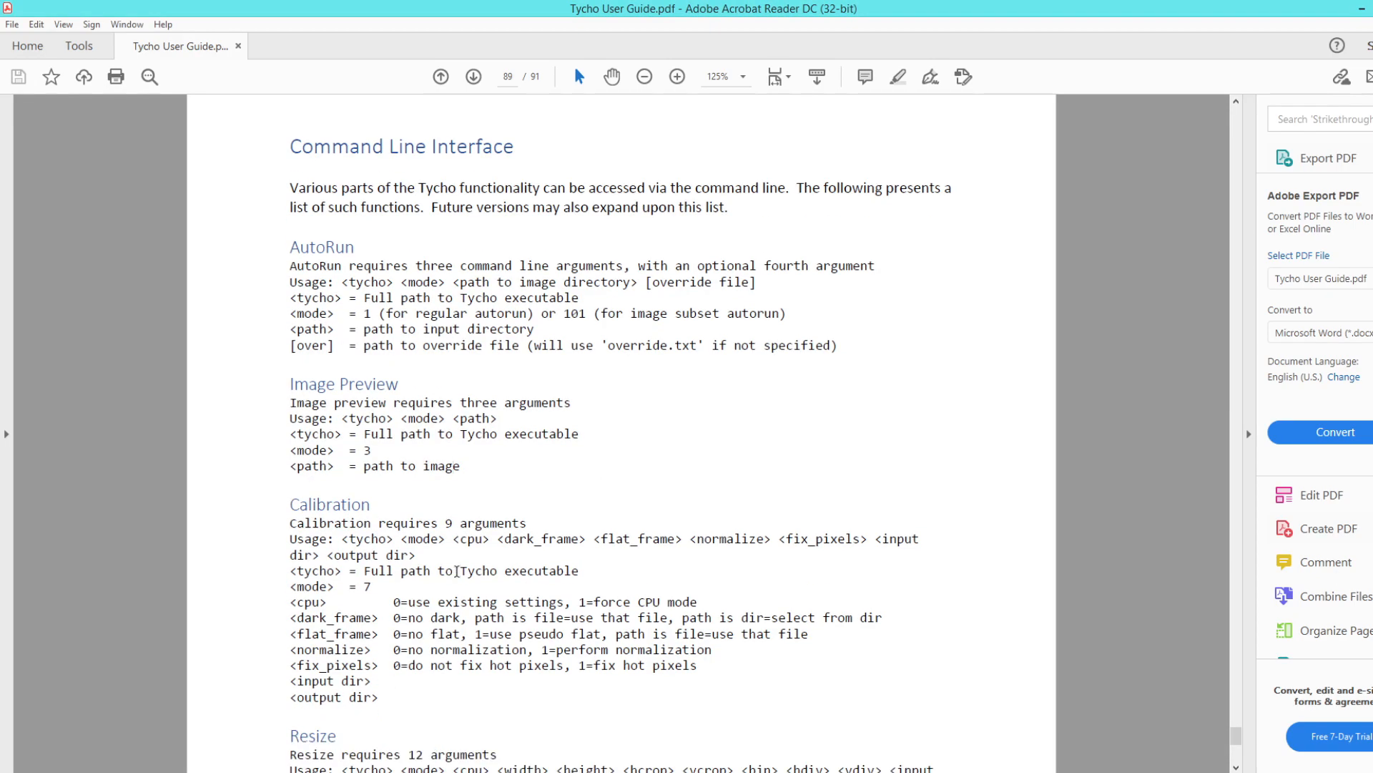
scroll(382, 508, down, 4)
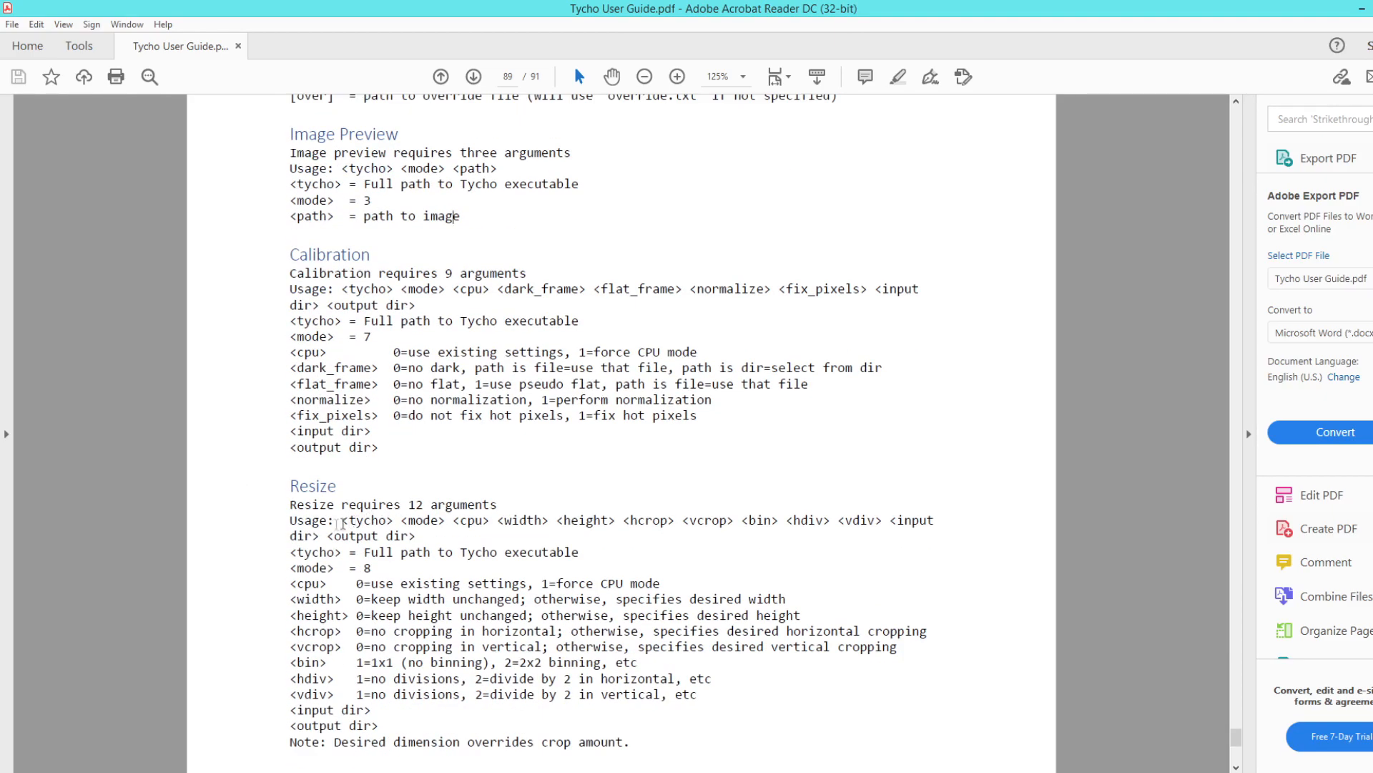
scroll(303, 490, down, 7)
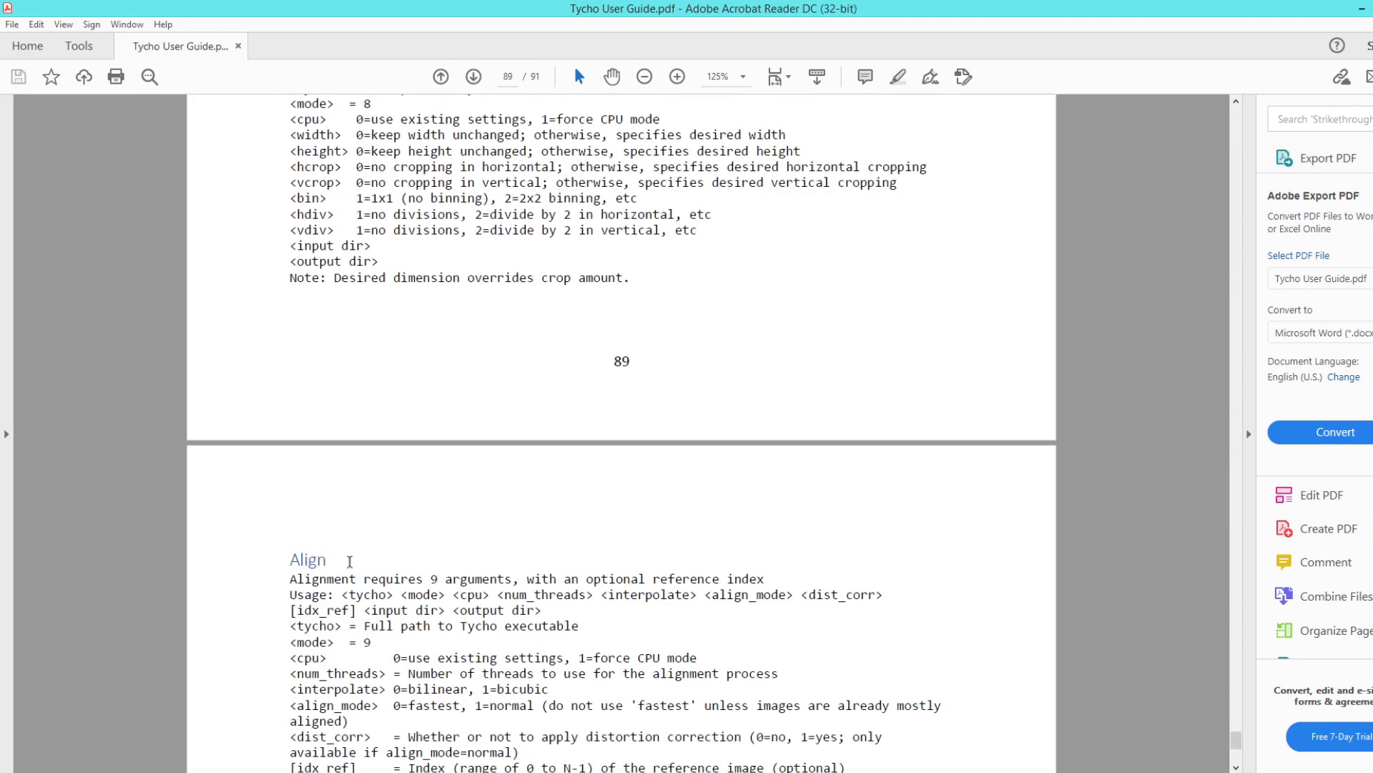
scroll(349, 560, down, 6)
scroll(380, 436, down, 2)
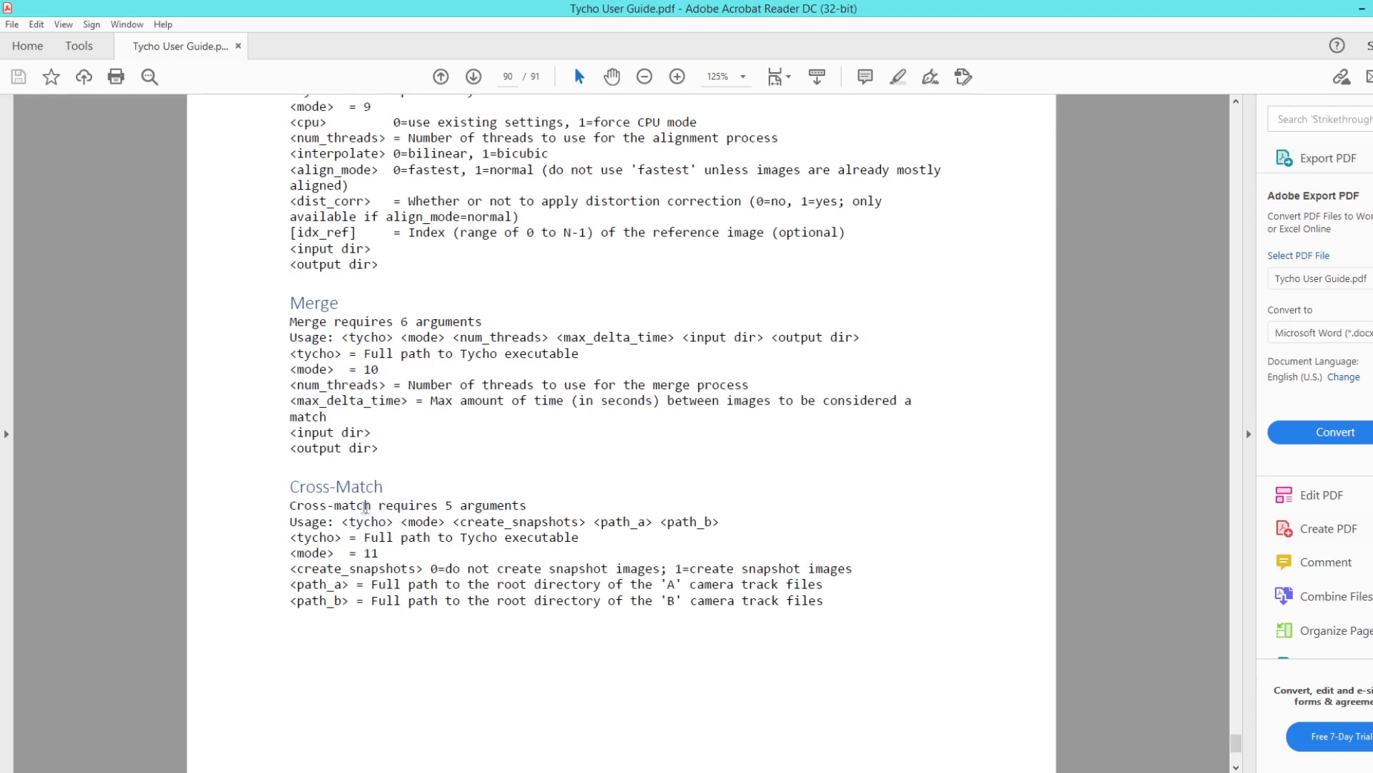
- Review the command line arguments for Align, Resize and Calibration again in the user guide
scroll(480, 541, up, 4)
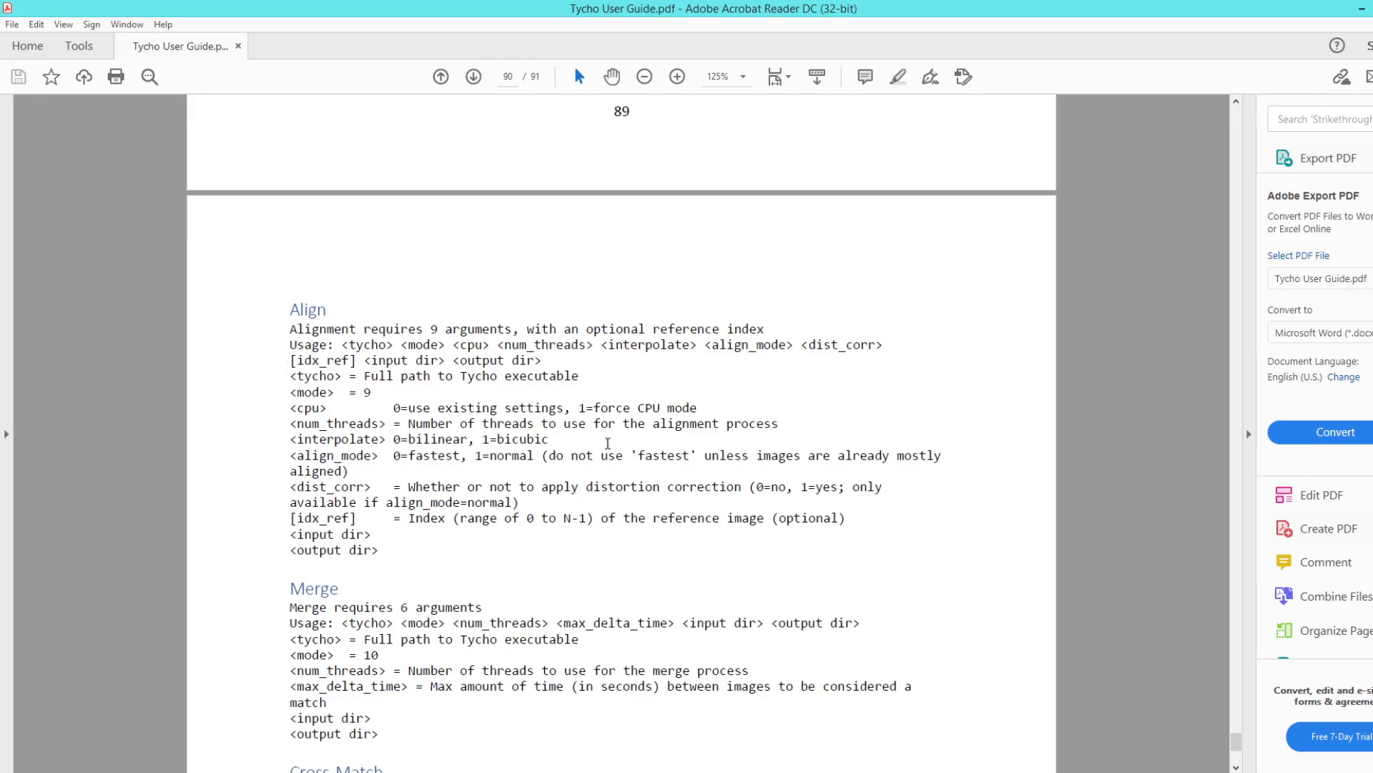
scroll(354, 559, up, 3)
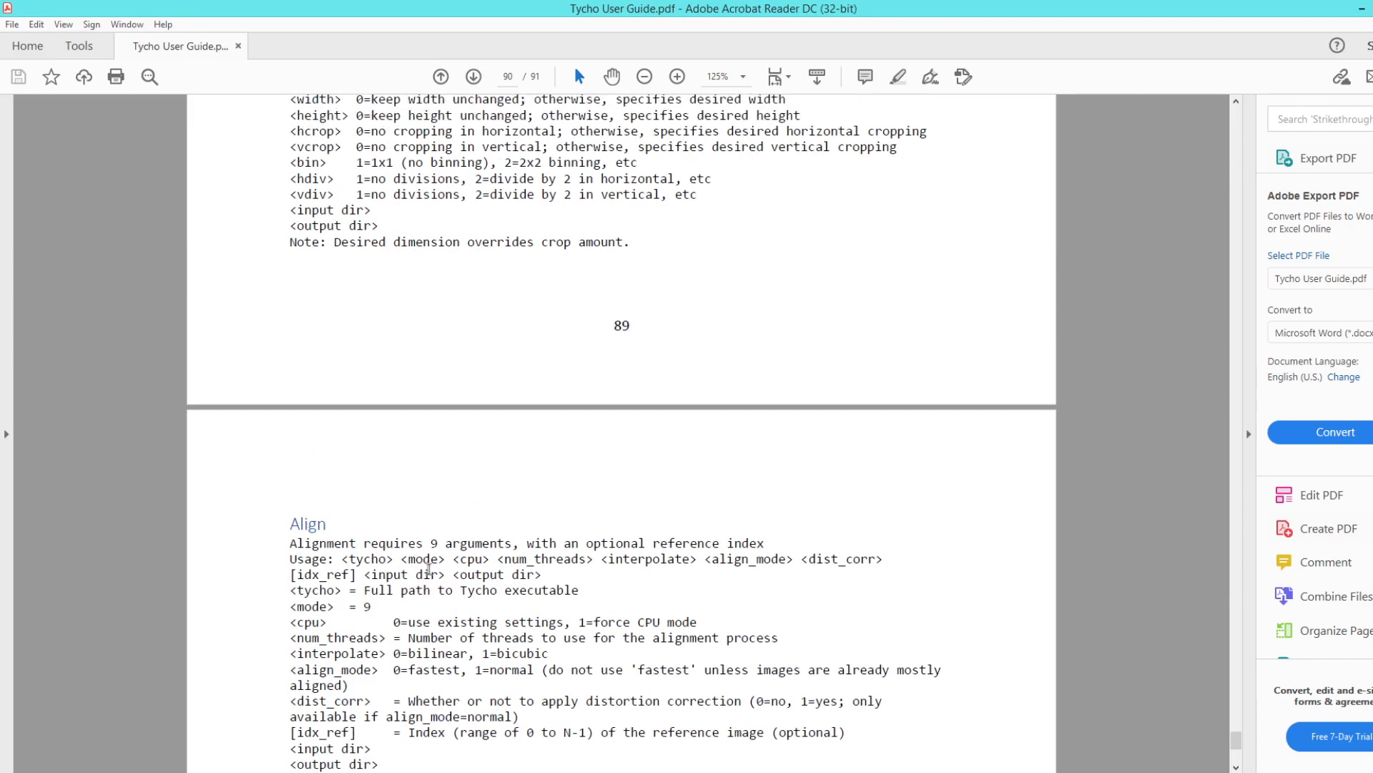
scroll(447, 553, down, 2)
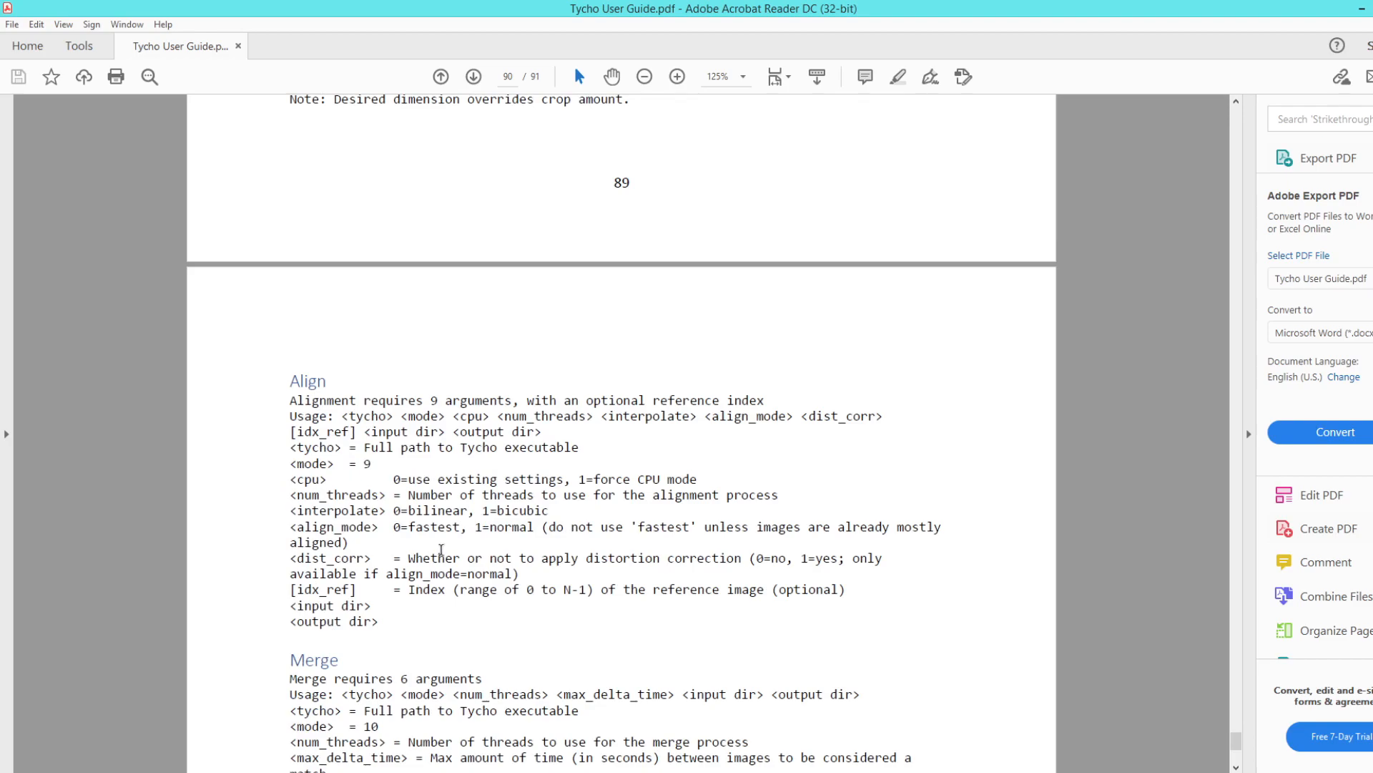
scroll(442, 548, up, 8)
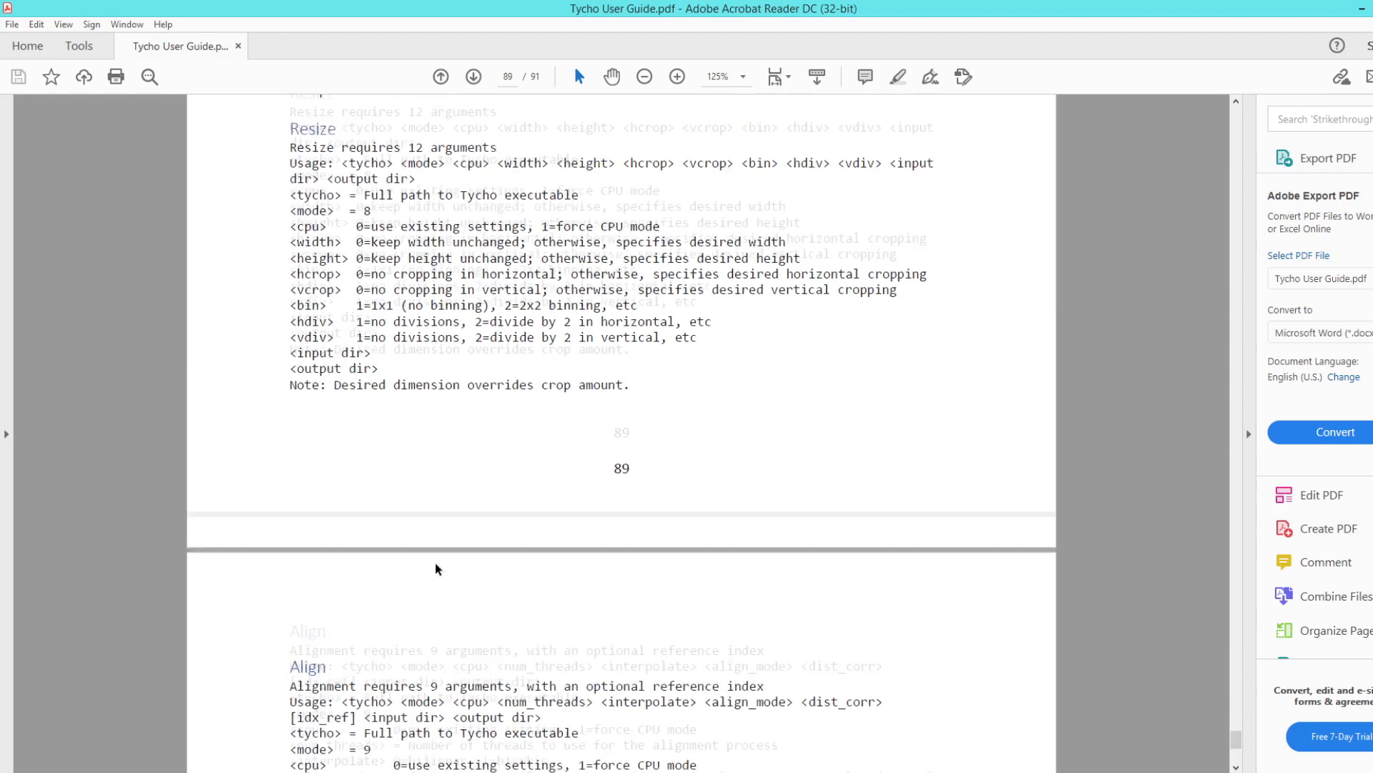
scroll(433, 564, up, 4)
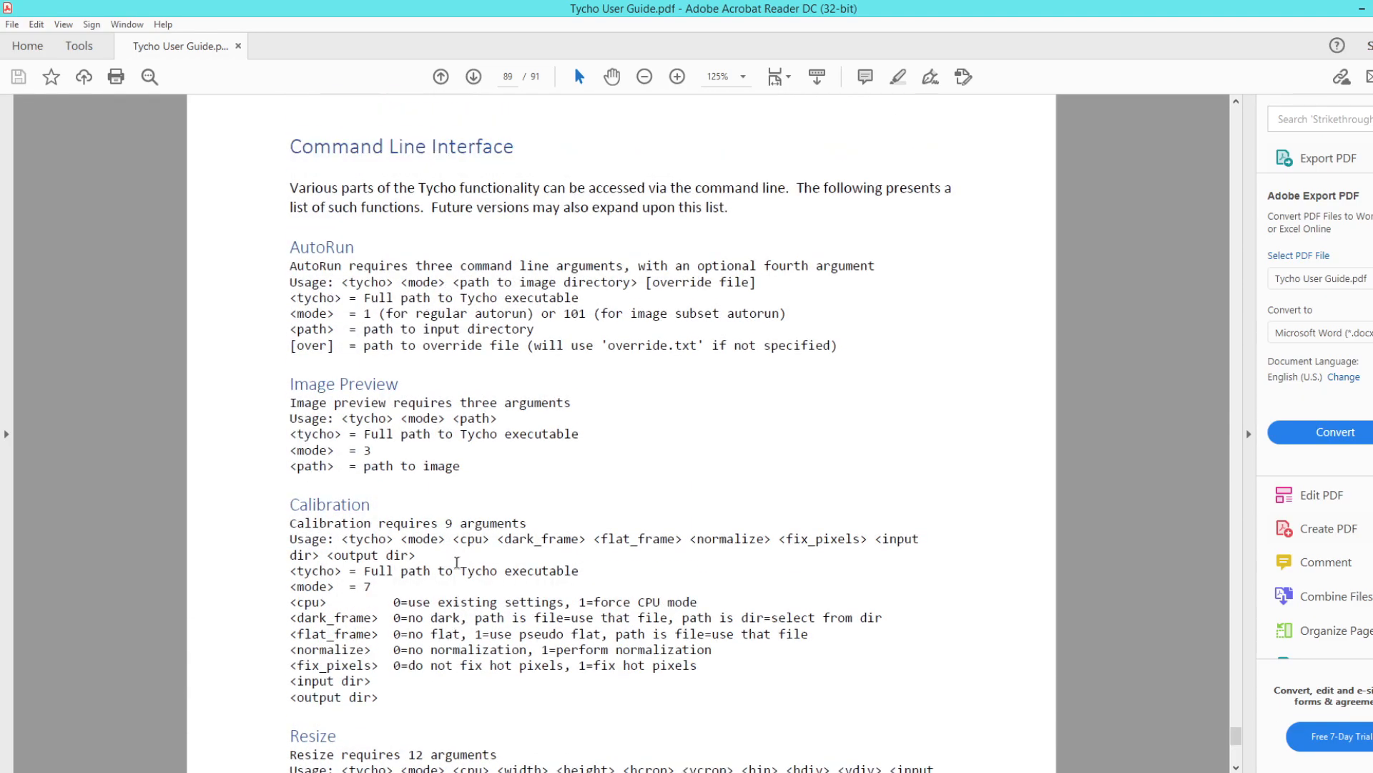
scroll(532, 601, down, 10)
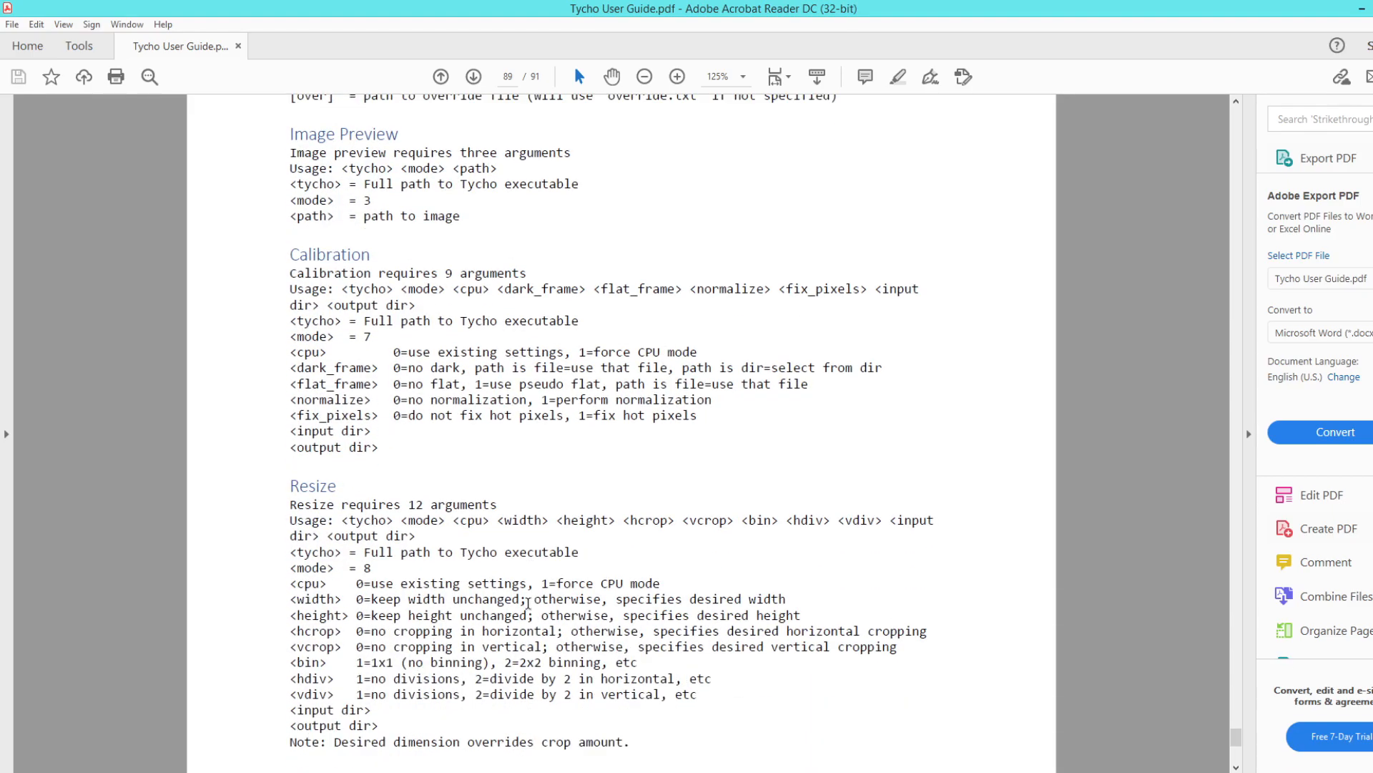
scroll(499, 600, down, 2)
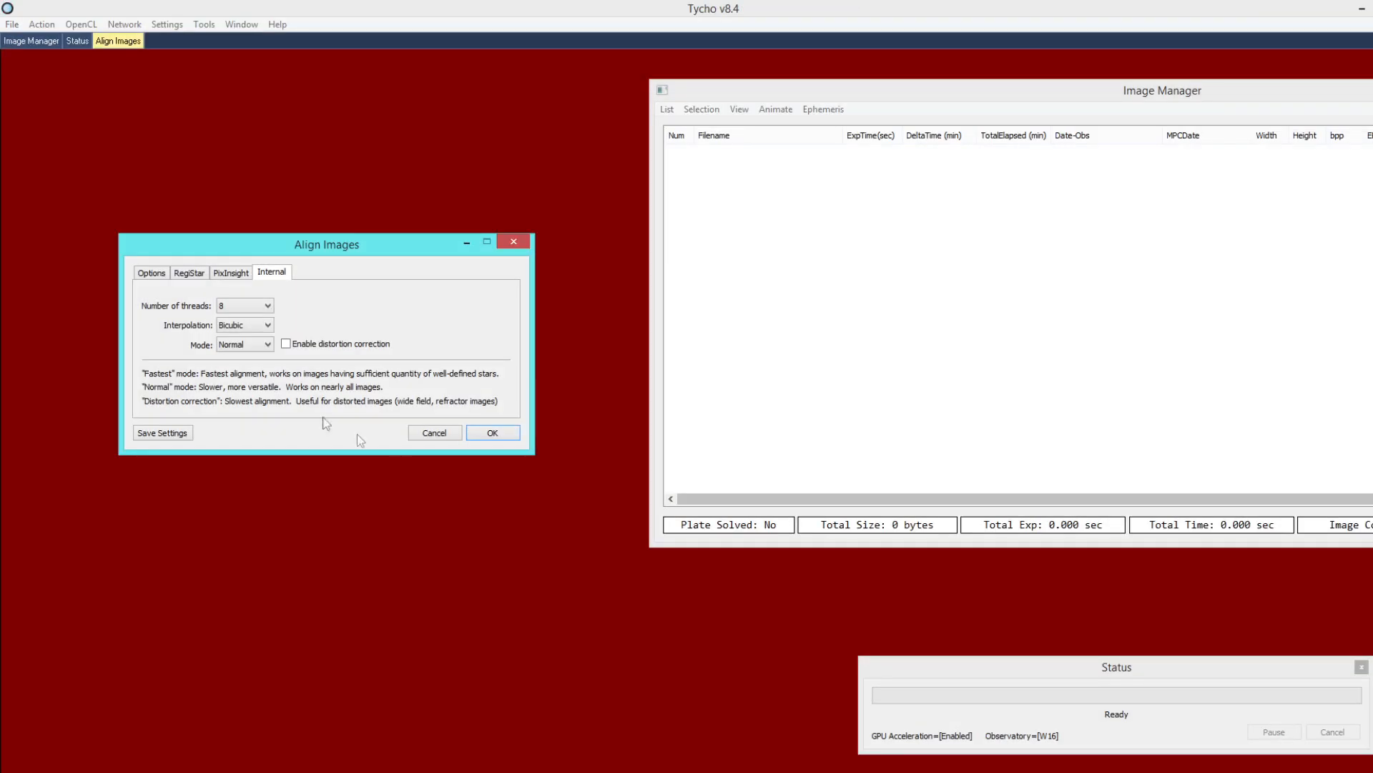
drag(208, 247, 167, 239)
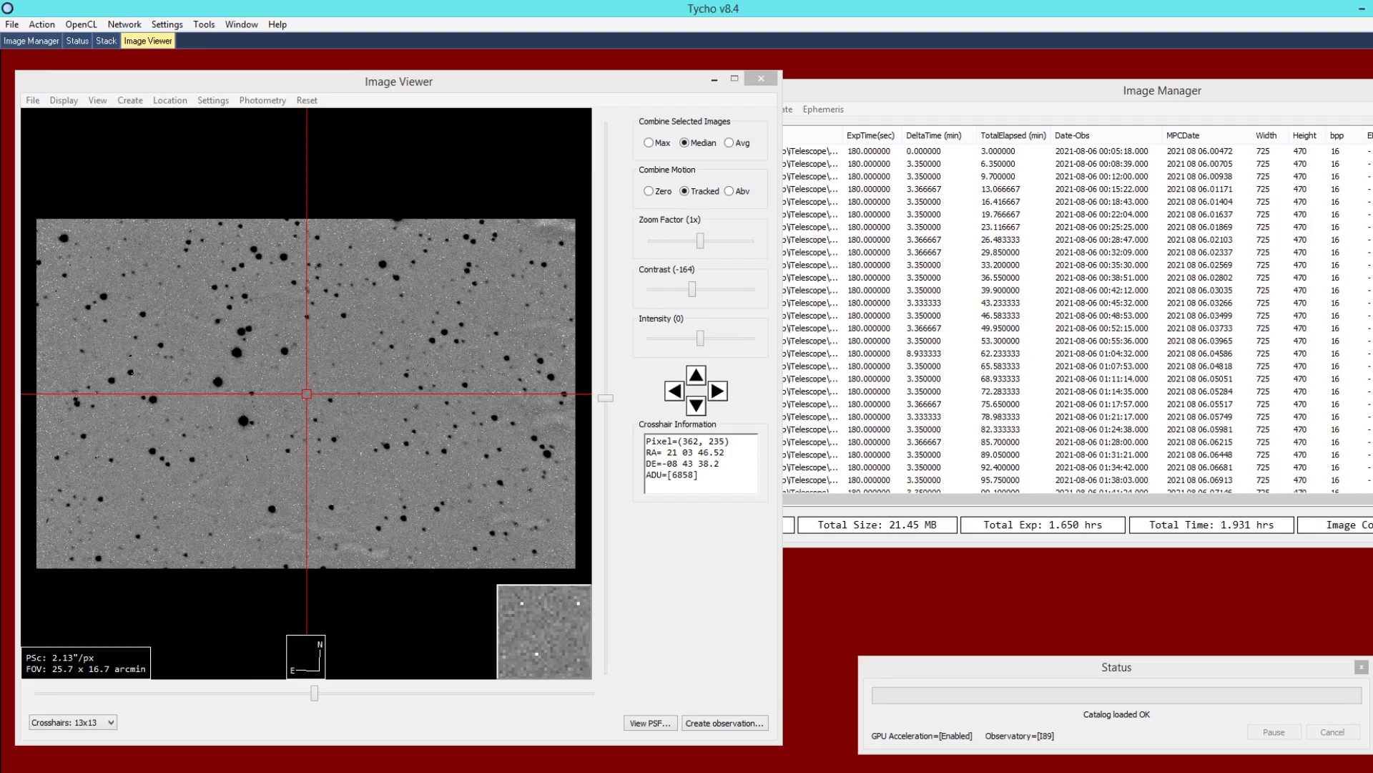
- Animate the loaded image set at 50 ms and examine the moving object near the crosshairs at 4x zoom
click(443, 339)
drag(488, 338, 341, 411)
click(858, 110)
click(776, 109)
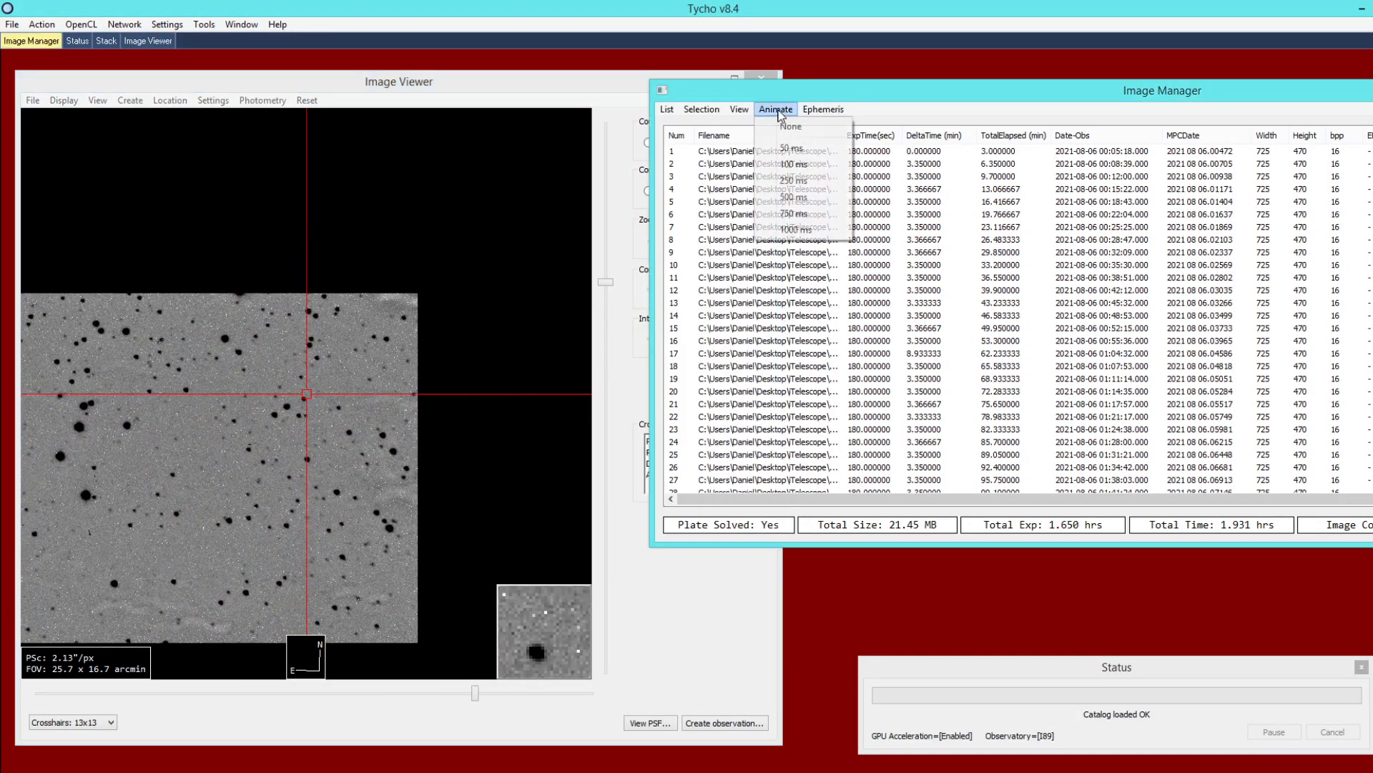
click(782, 148)
click(453, 333)
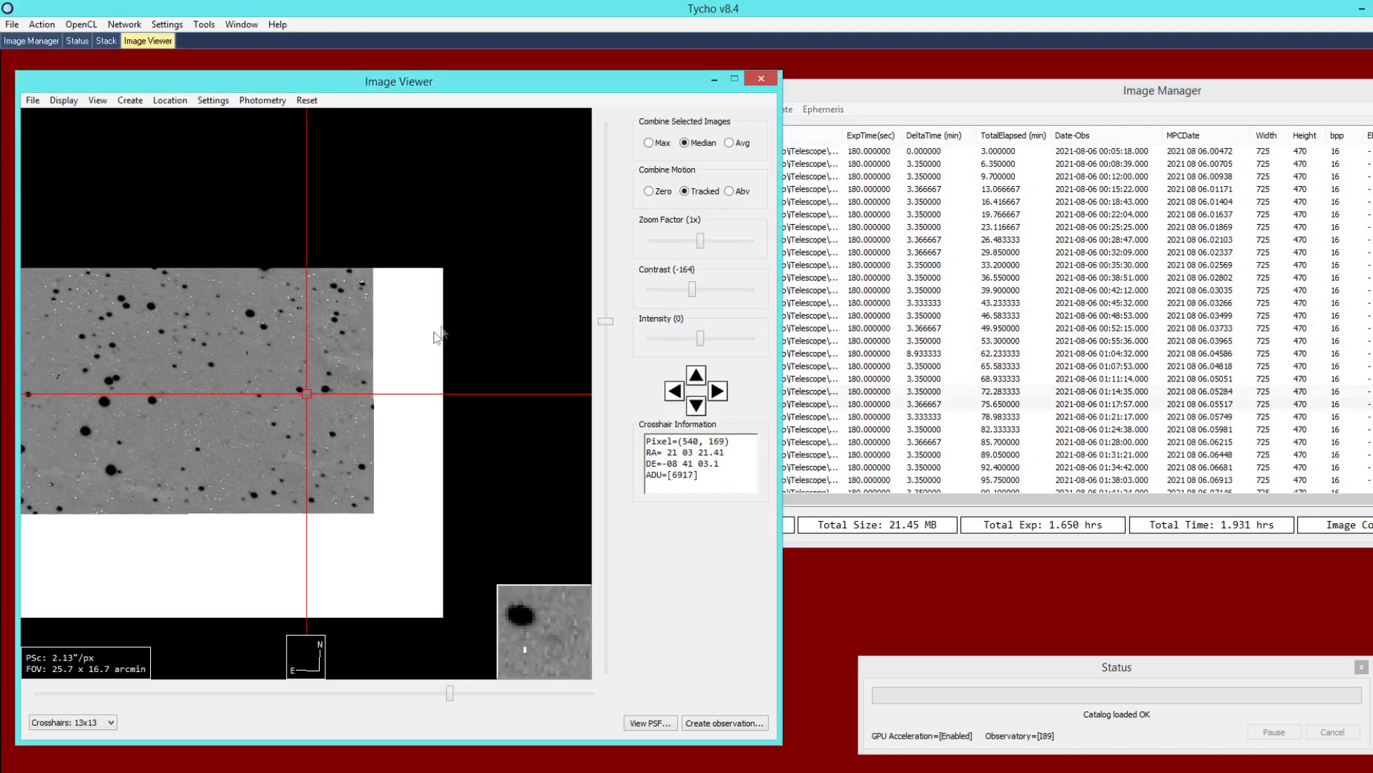
scroll(390, 379, up, 3)
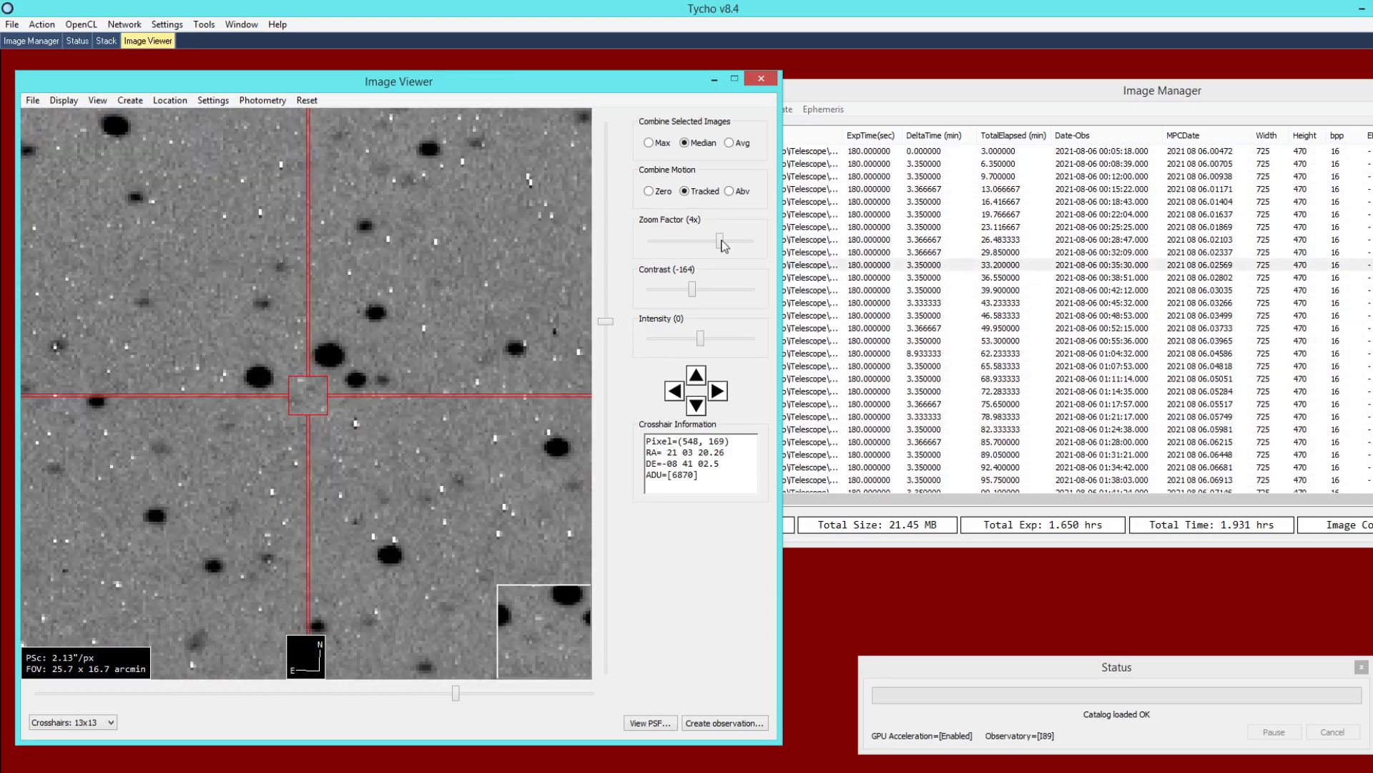
- Display the first image of the set, centre the crosshairs on the moving object and create Marker 1 there
click(815, 165)
click(802, 153)
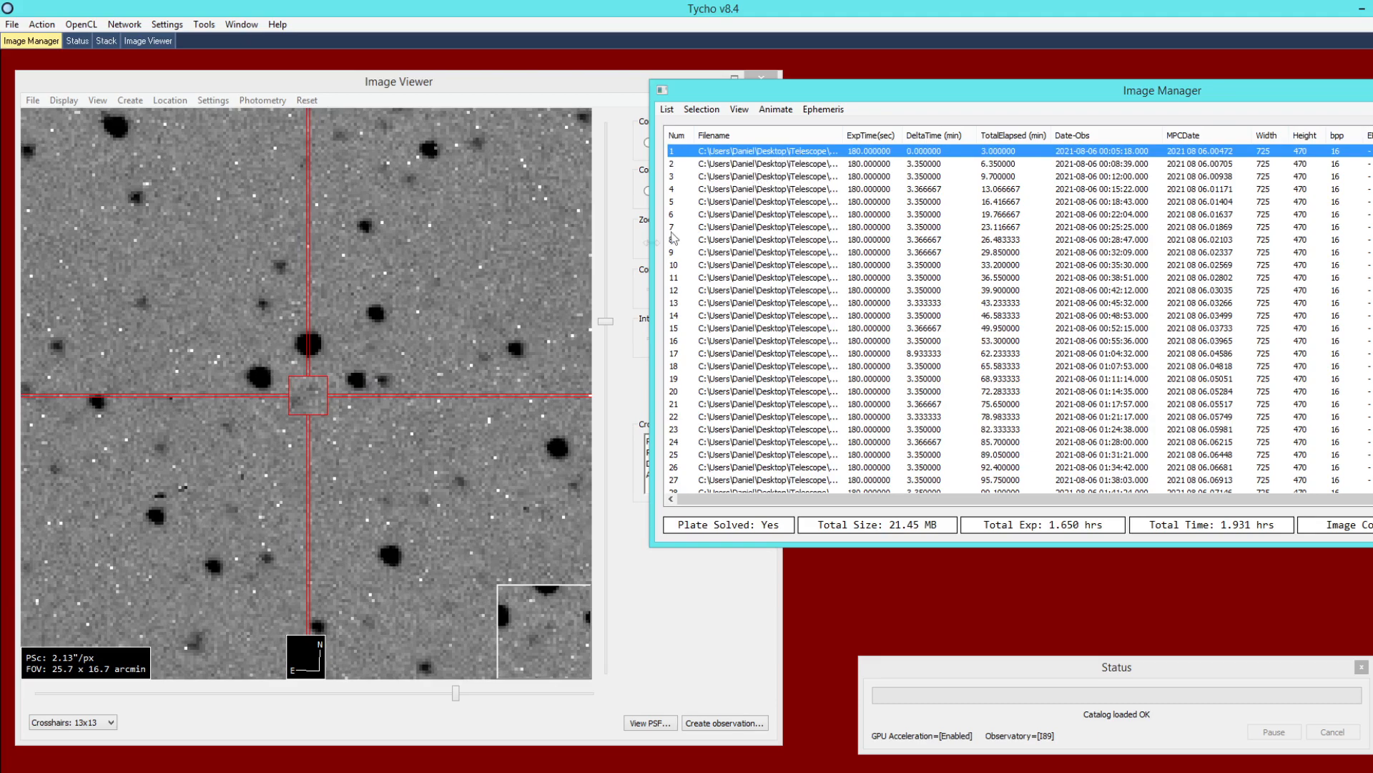
click(336, 359)
right_click(345, 373)
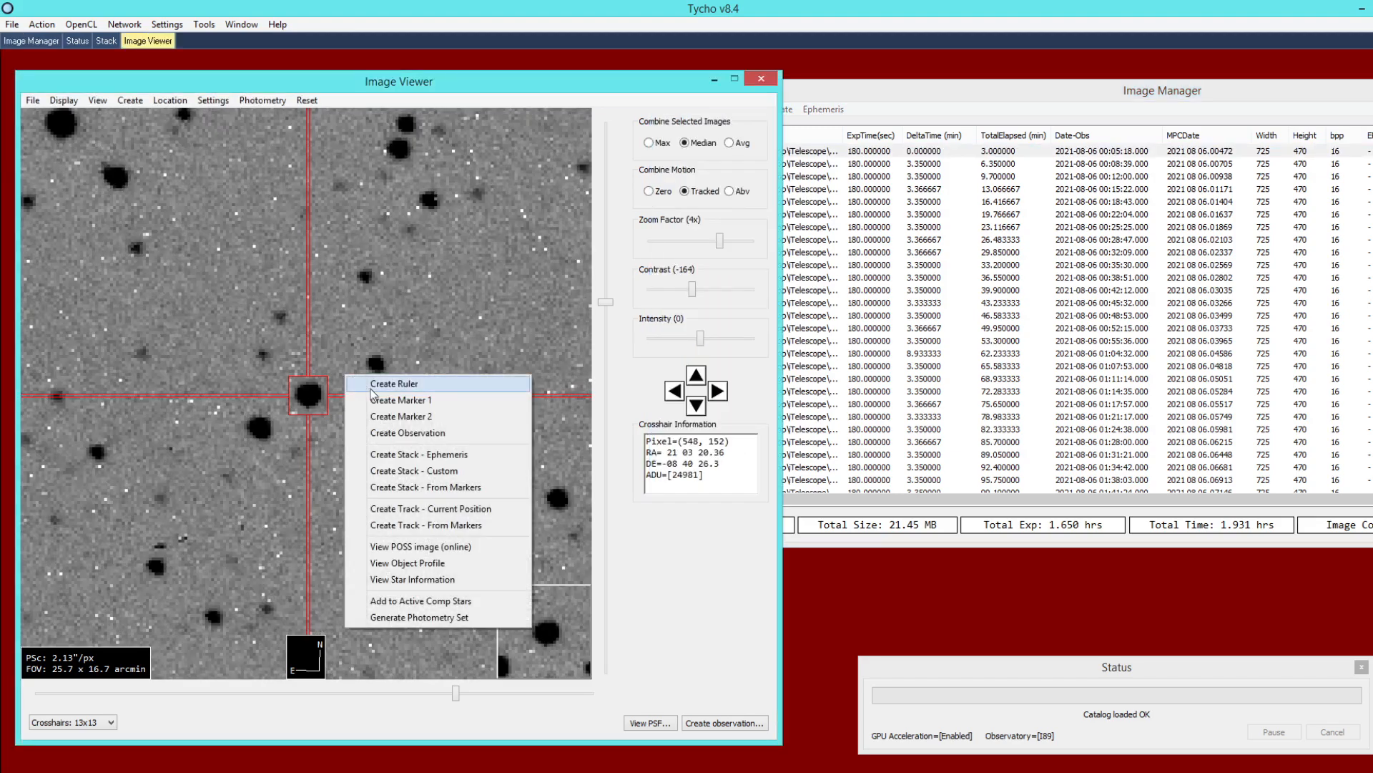
click(373, 400)
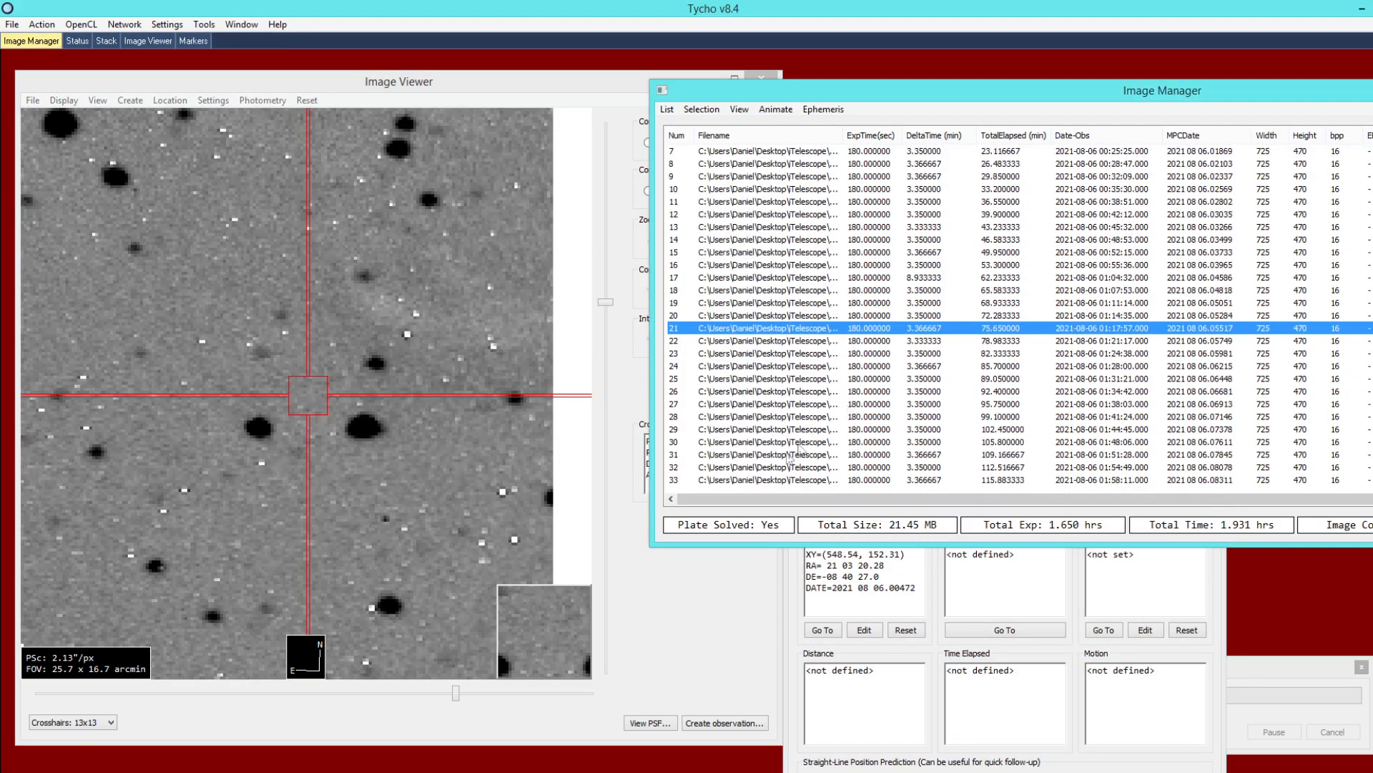
- Display the last image (number 33), centre the crosshairs on the moving object and create Marker 2 there
click(758, 480)
click(396, 445)
right_click(398, 429)
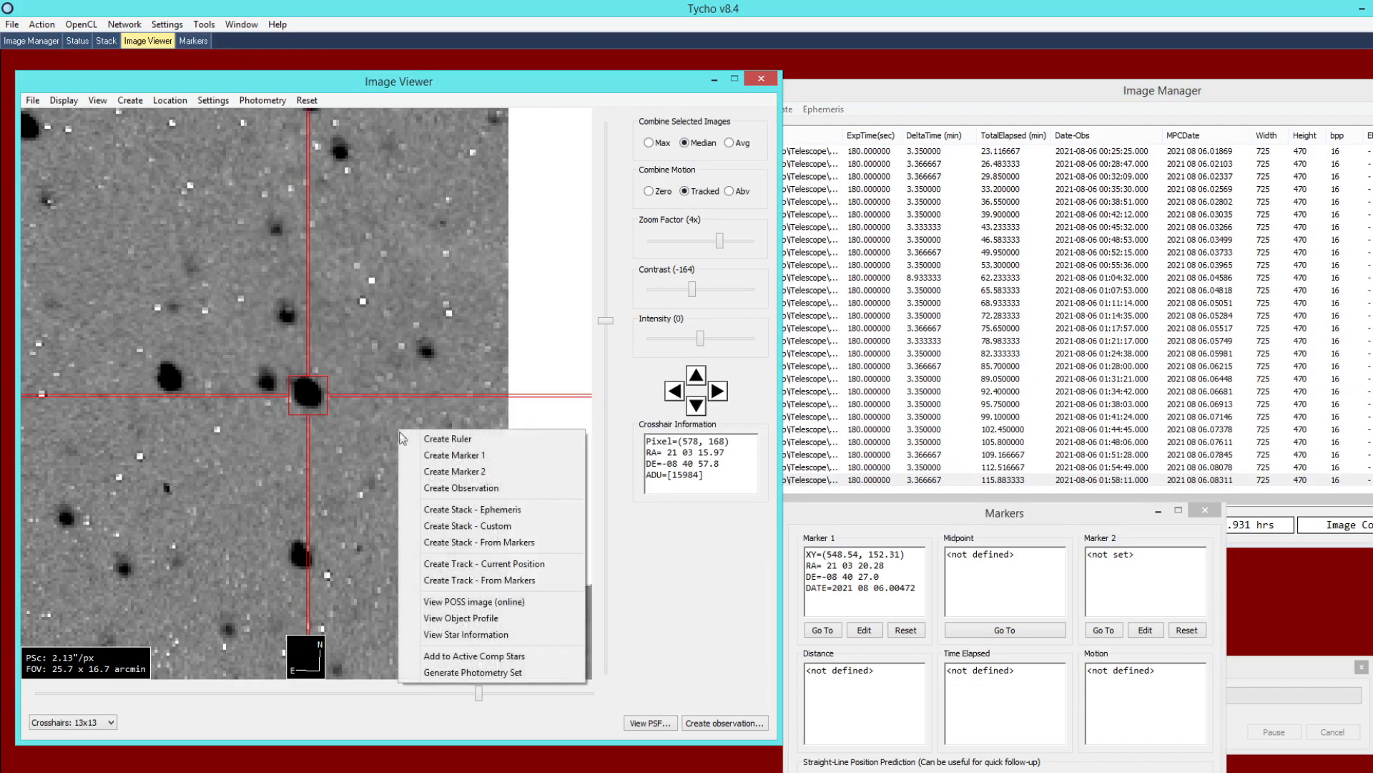
click(405, 471)
- Create a track from the two markers and examine its animation at 2x zoom, moving the Verify Track window slightly
right_click(341, 449)
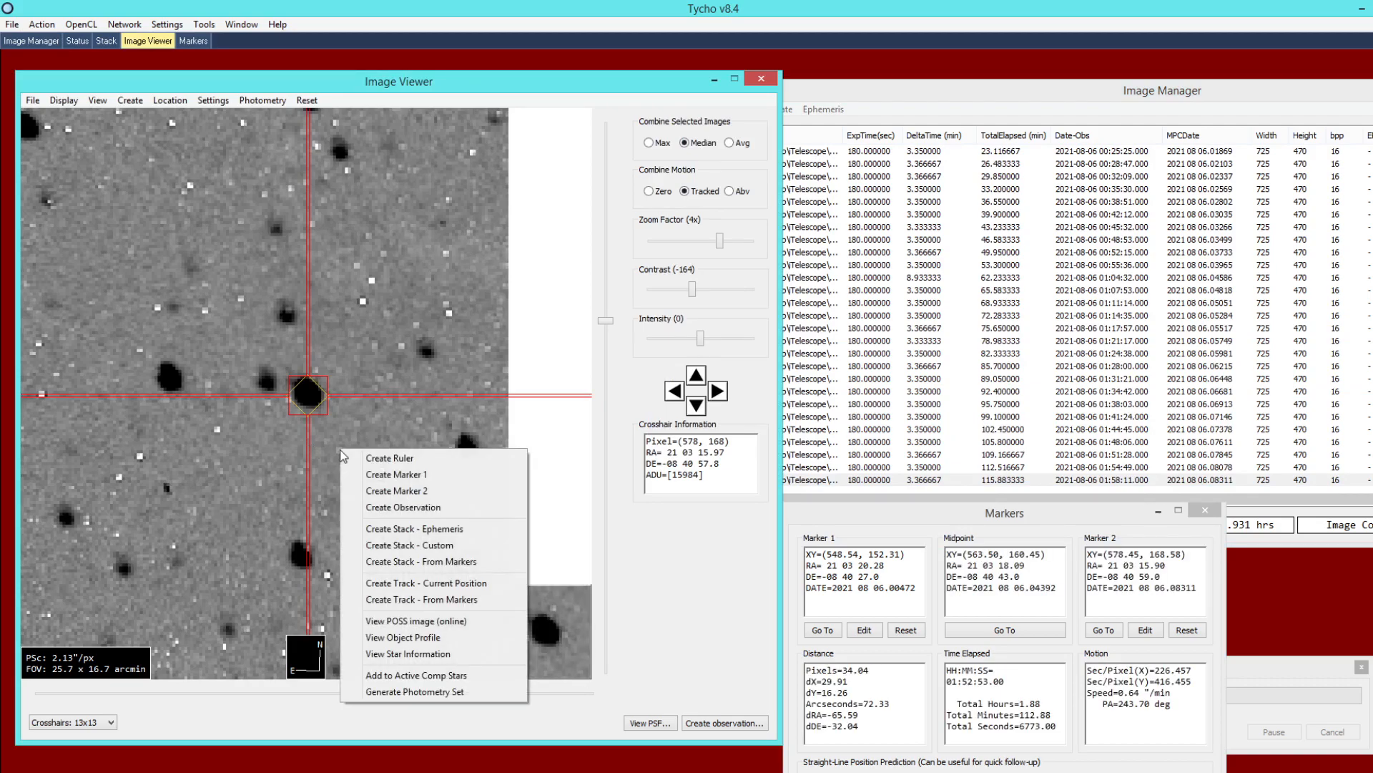
click(419, 601)
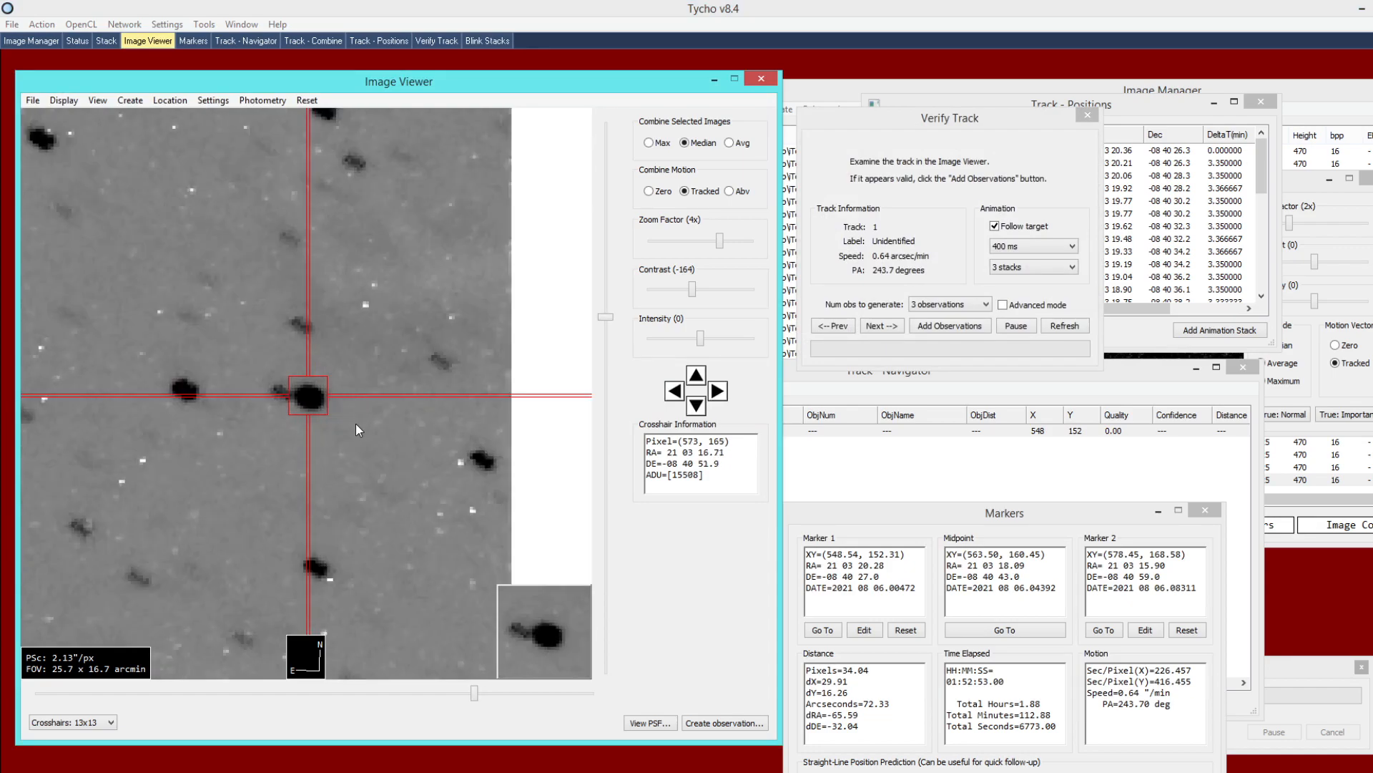
scroll(355, 424, down, 1)
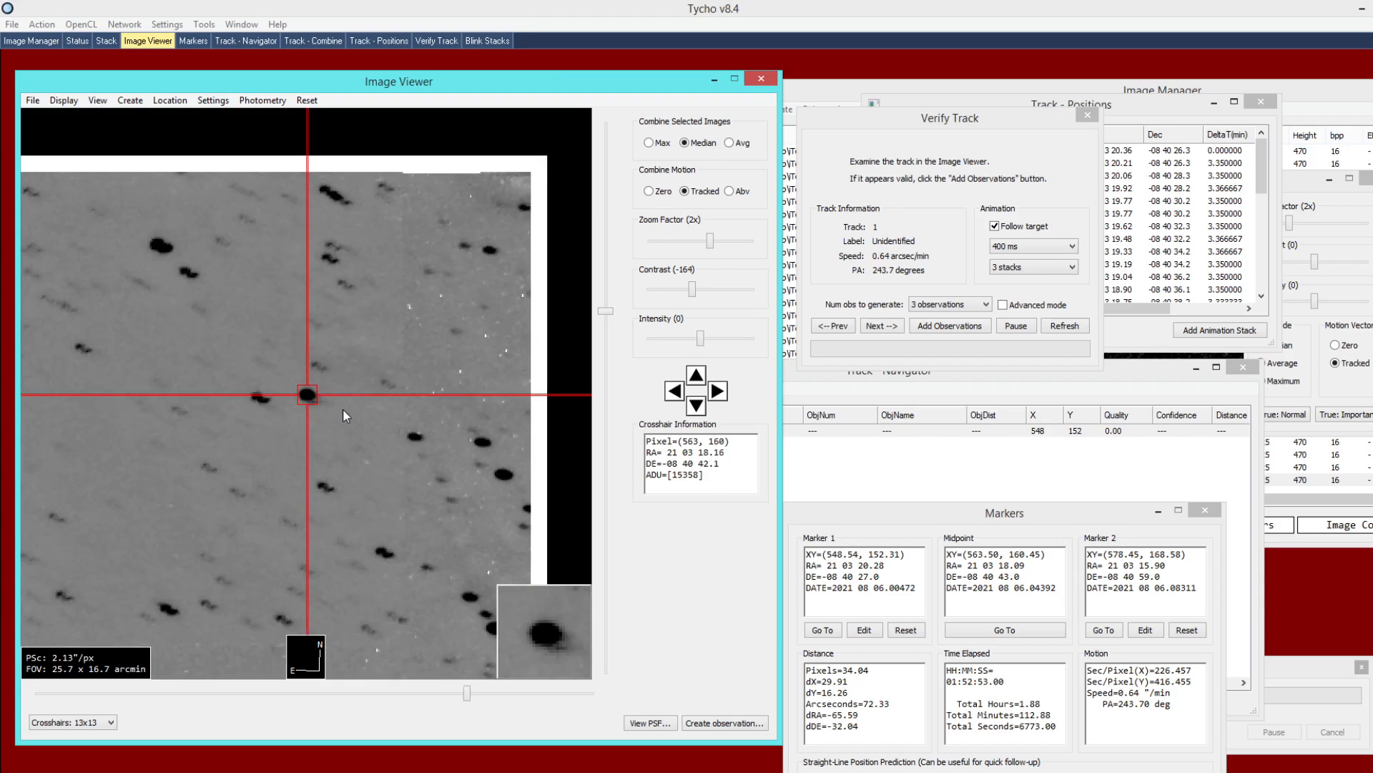
drag(951, 123, 929, 150)
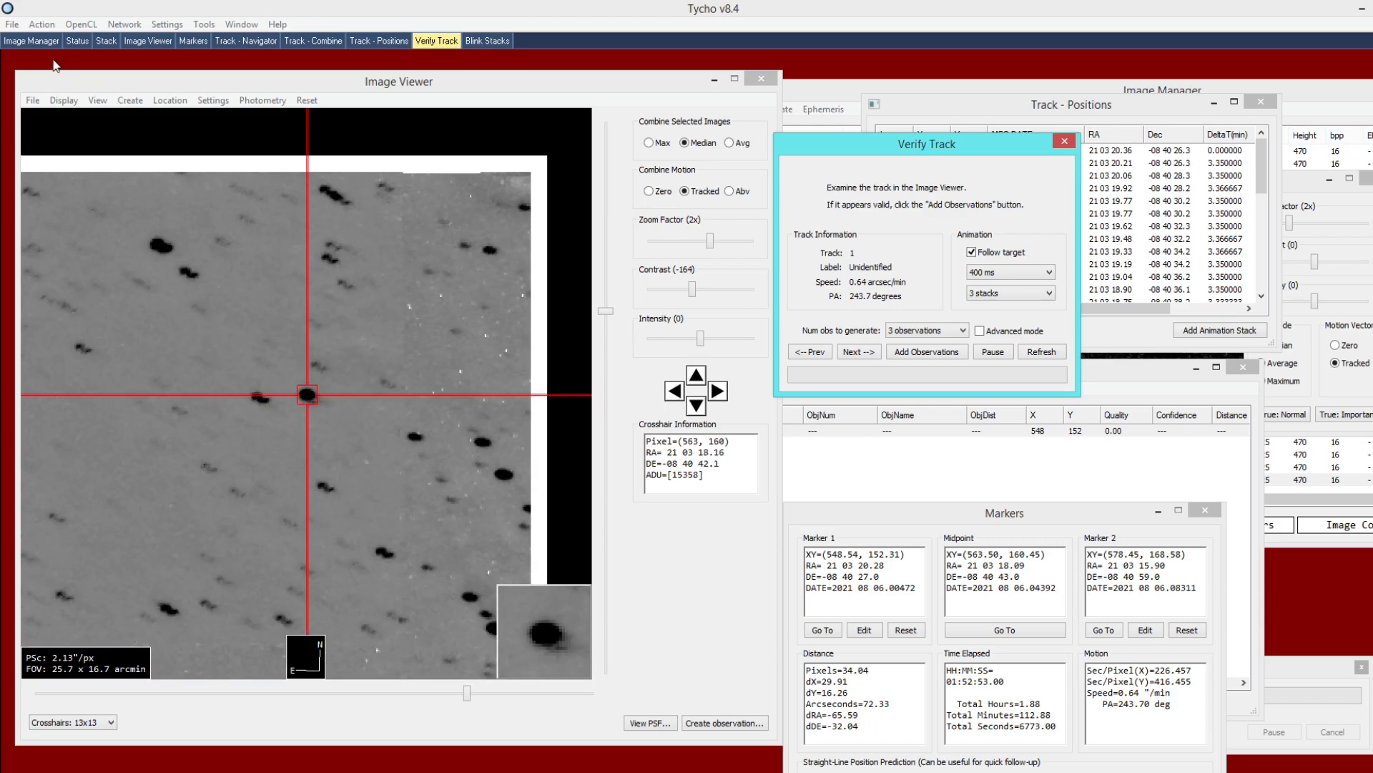
- Display the first single image and examine the object and its neighbouring stars at 4x zoom
click(31, 41)
click(755, 154)
click(351, 390)
scroll(351, 390, up, 2)
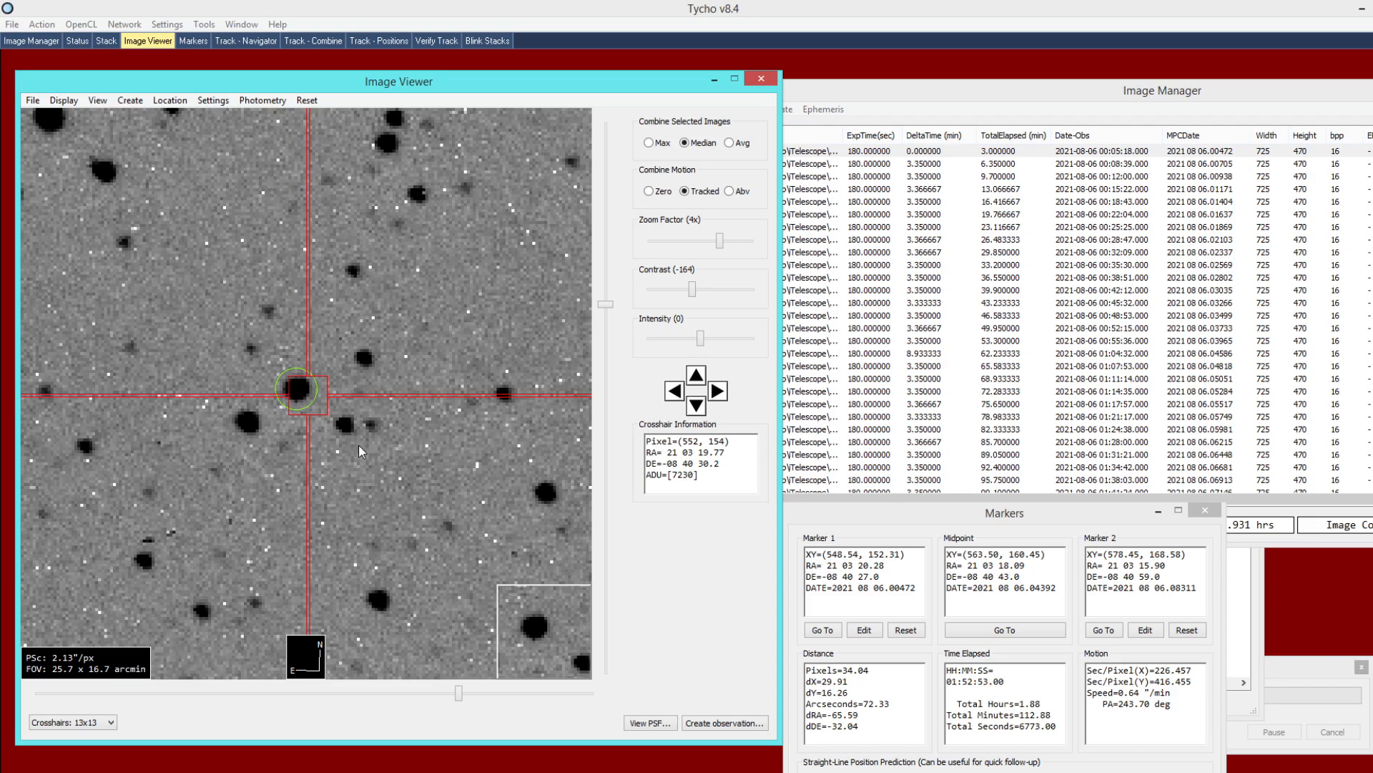
- Reload track 1 from the Track Navigator for verification and bring its animation to the front in the Image Viewer
click(247, 41)
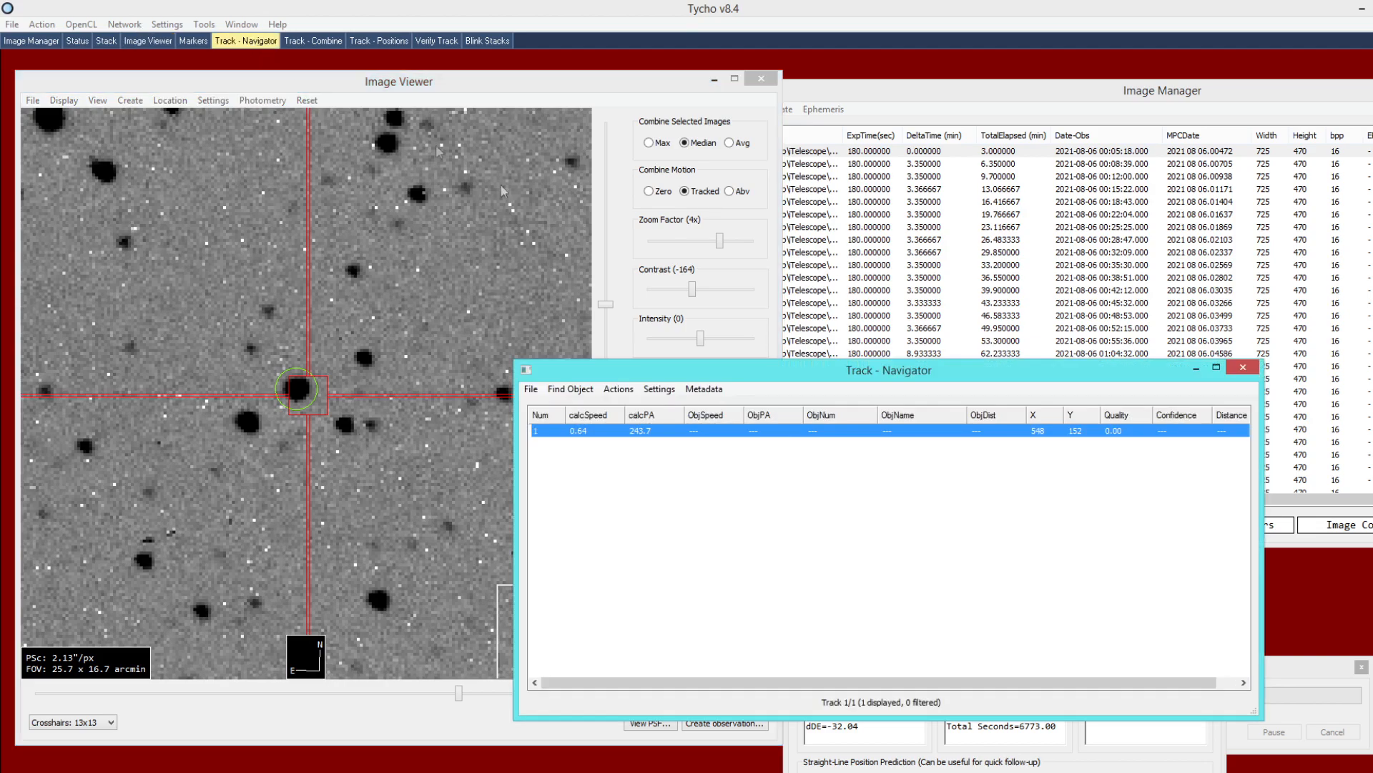
double_click(629, 431)
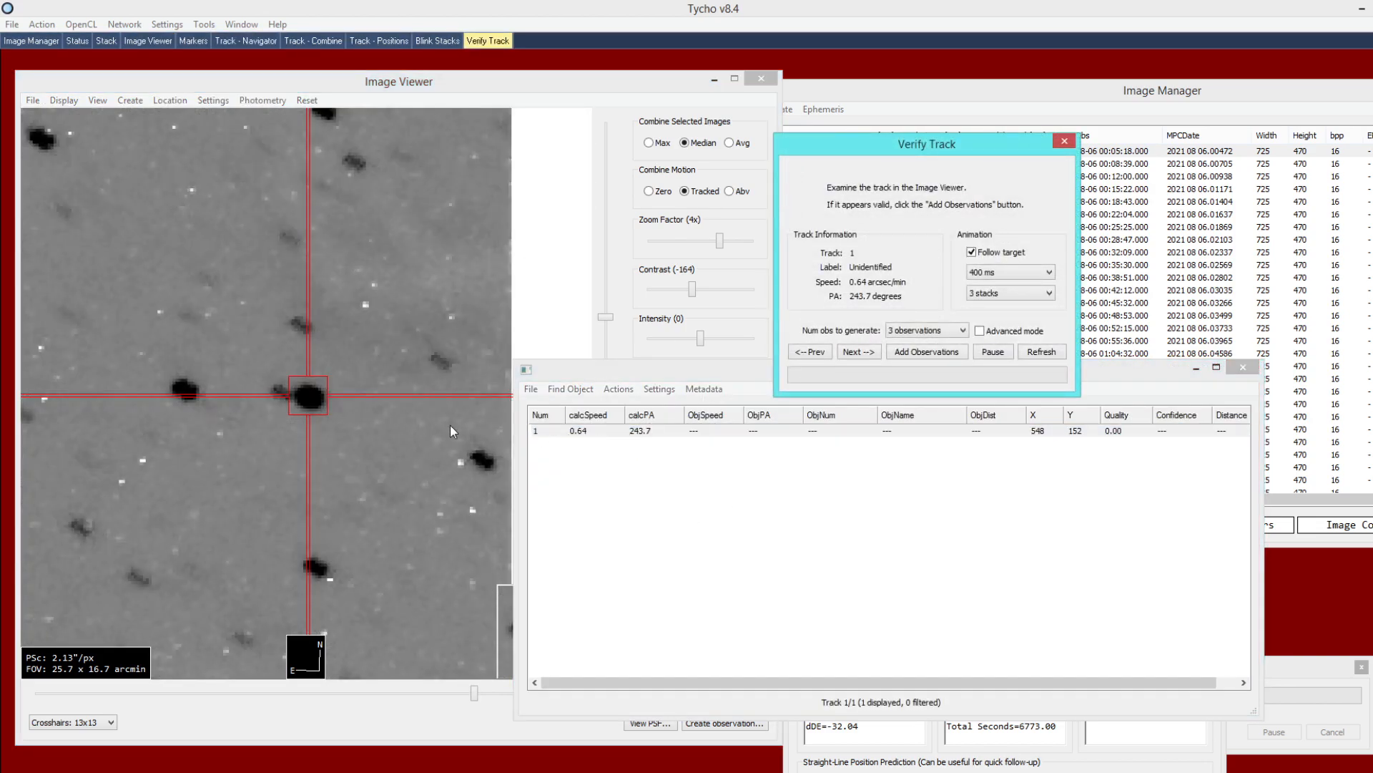
click(419, 398)
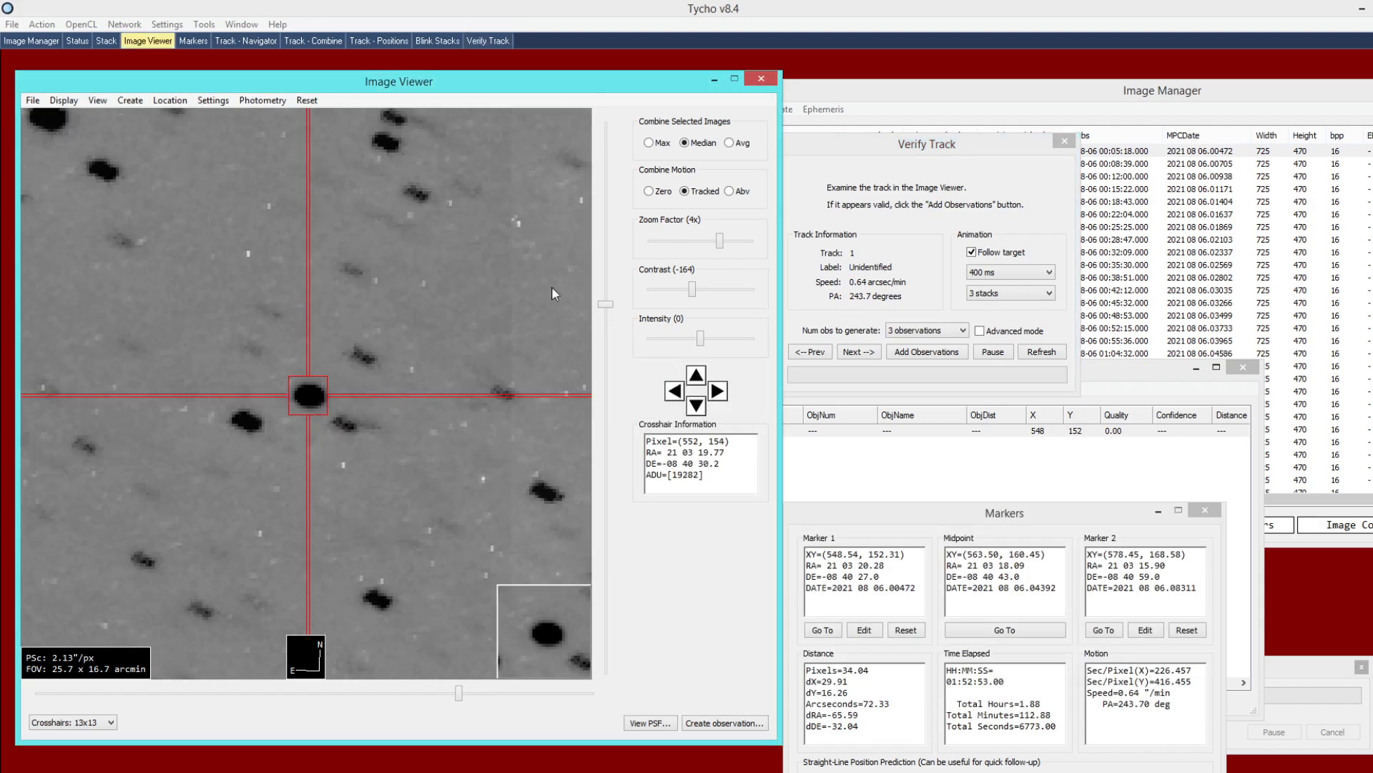
- Set the combine motion to Abv and inspect the tracked object without background stars at 1x and 2x zoom
click(731, 191)
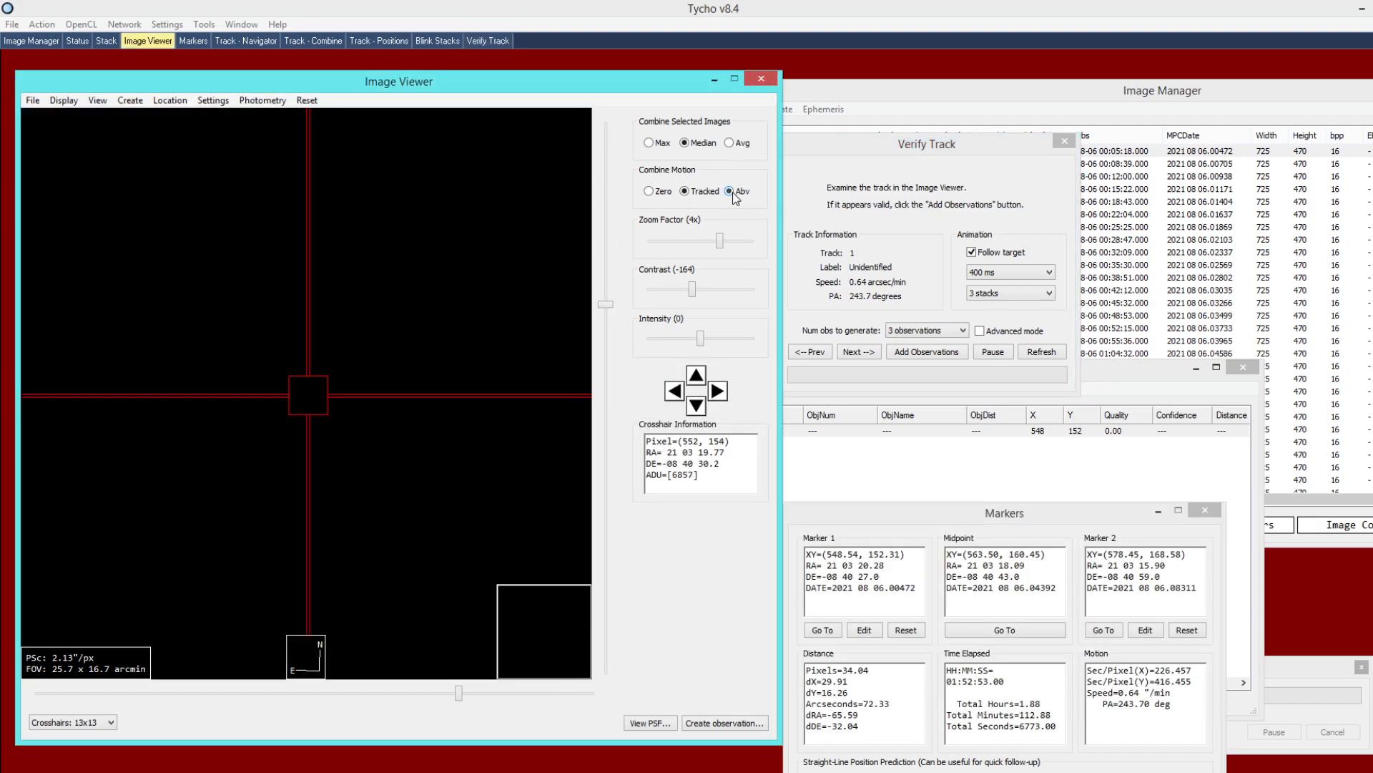
scroll(394, 355, down, 2)
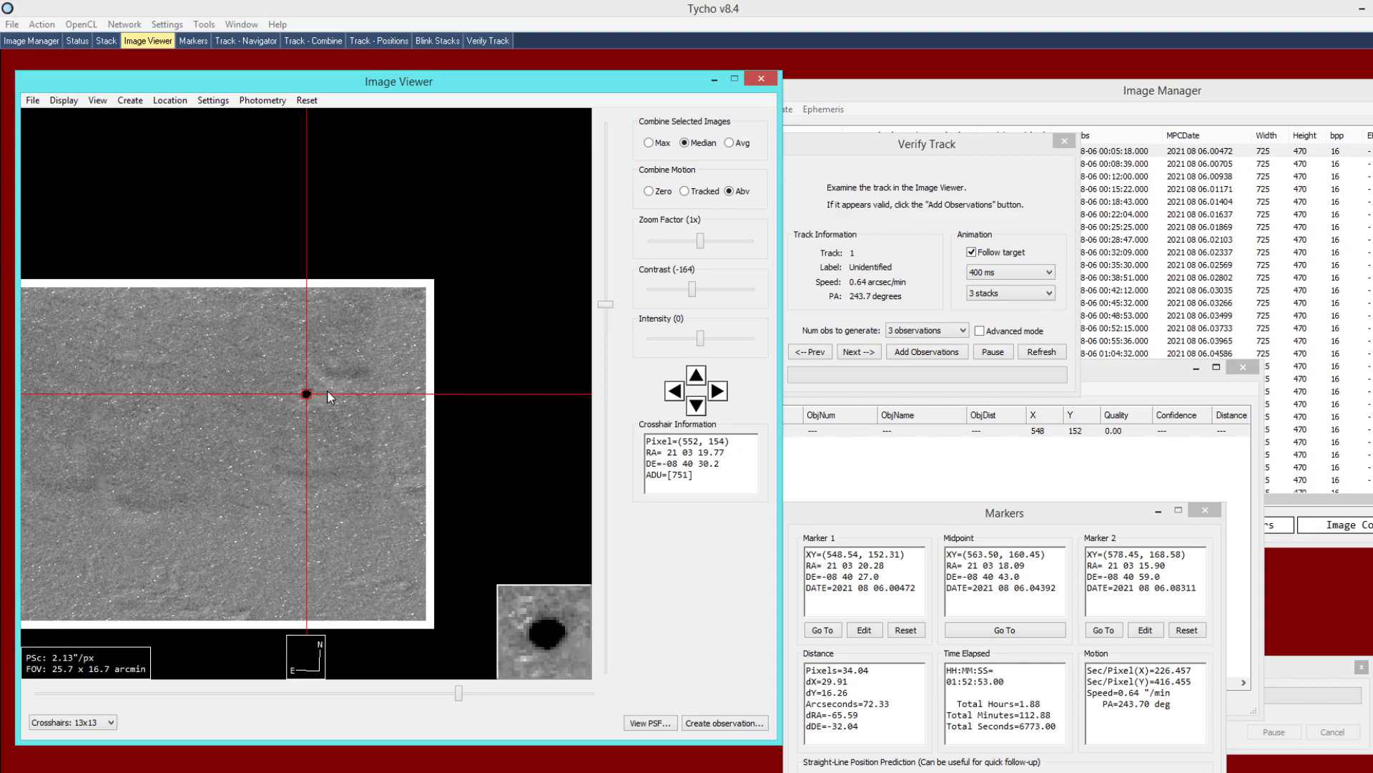
scroll(327, 393, up, 1)
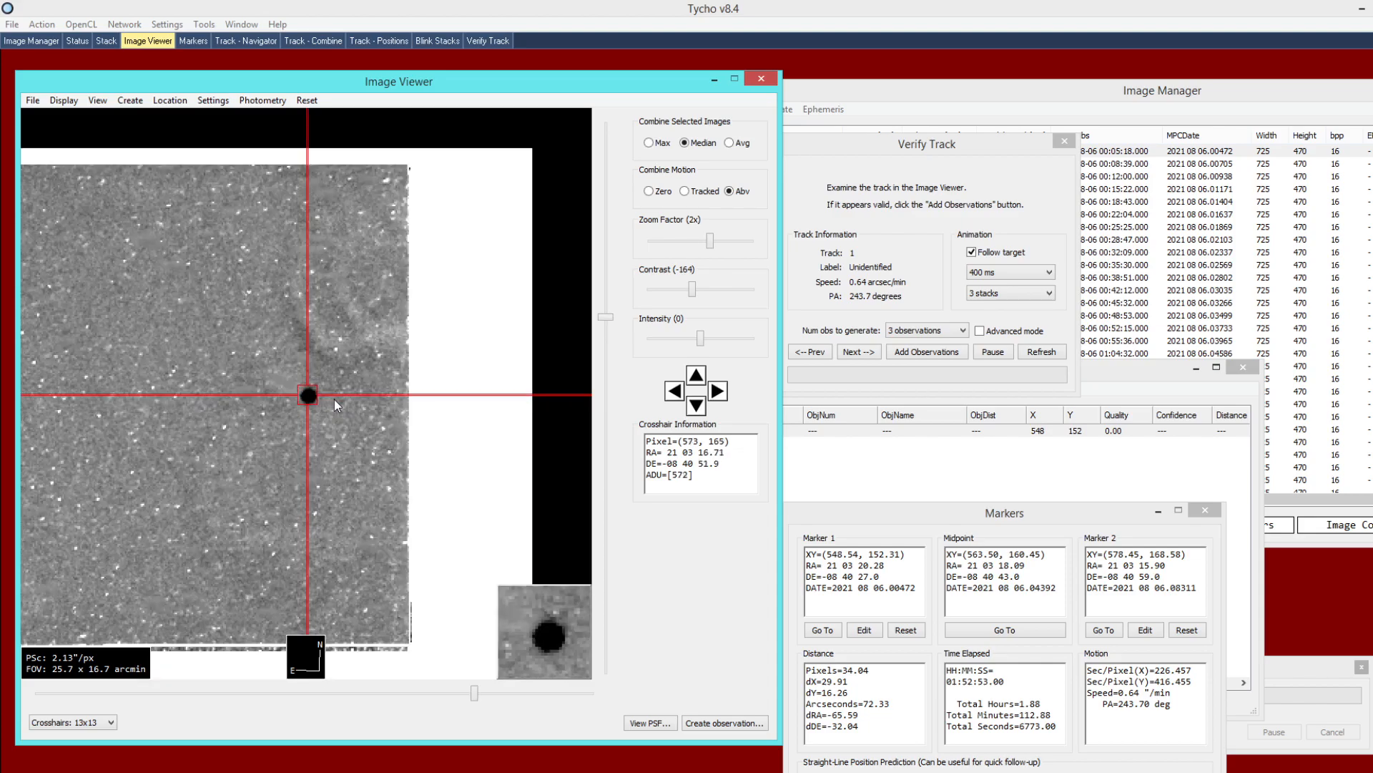
- Inspect the object at 4x zoom and set the combine motion to Tracked so the background stars are shown again
scroll(333, 399, up, 1)
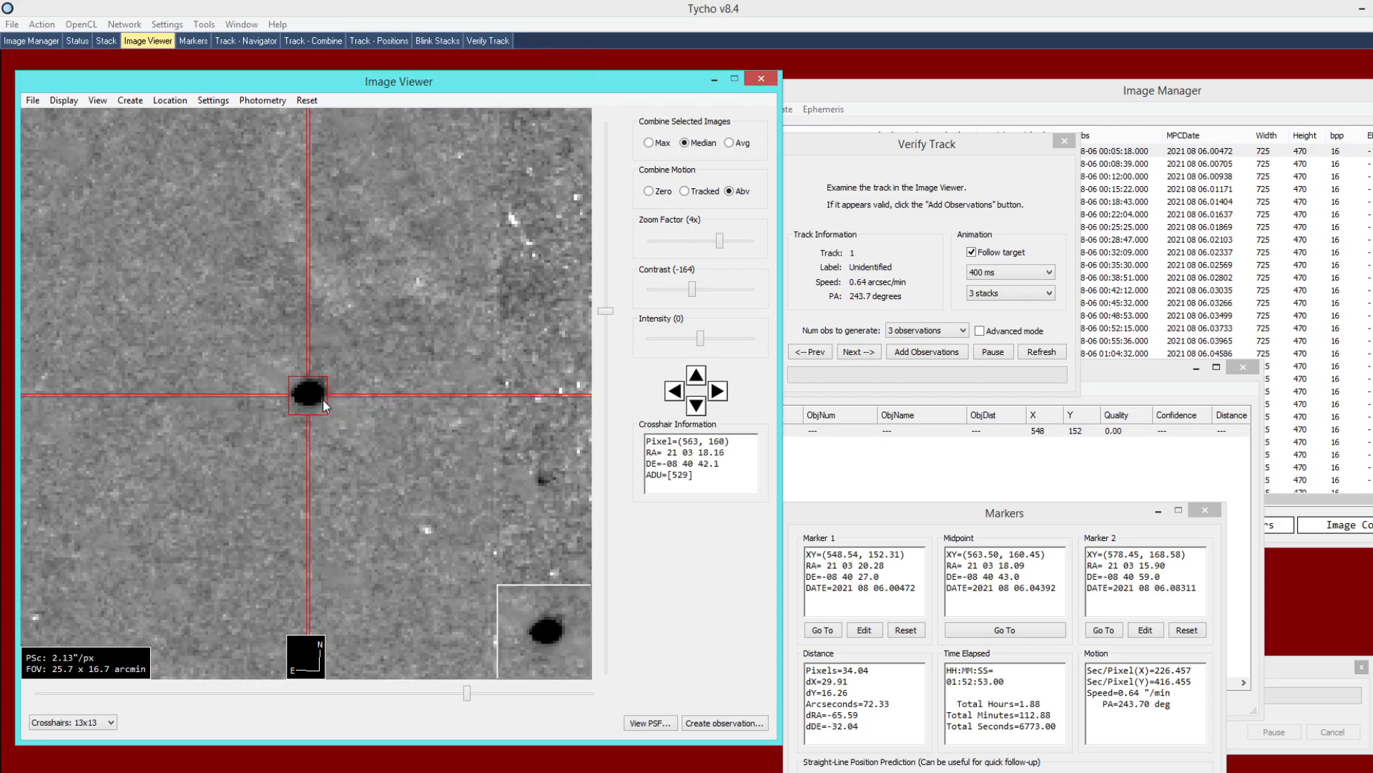
click(685, 191)
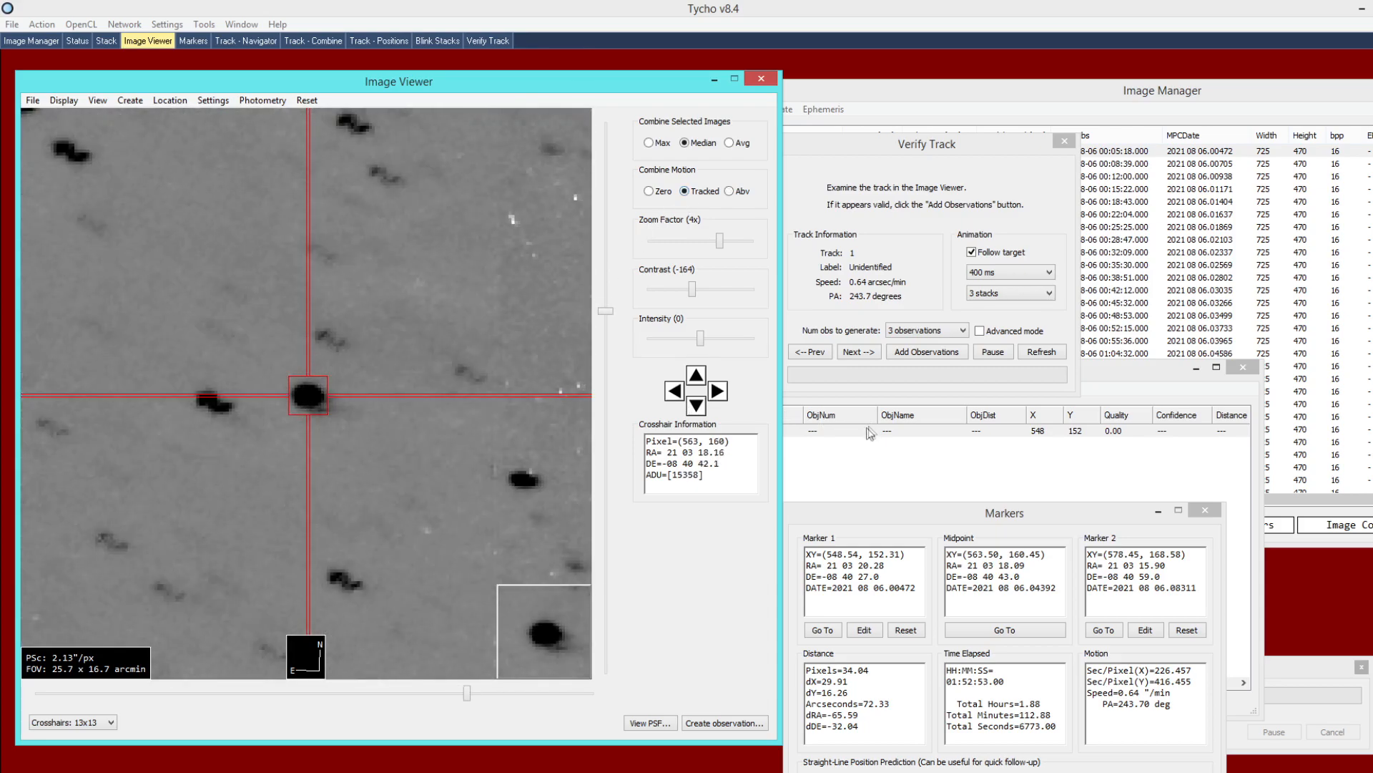
click(822, 437)
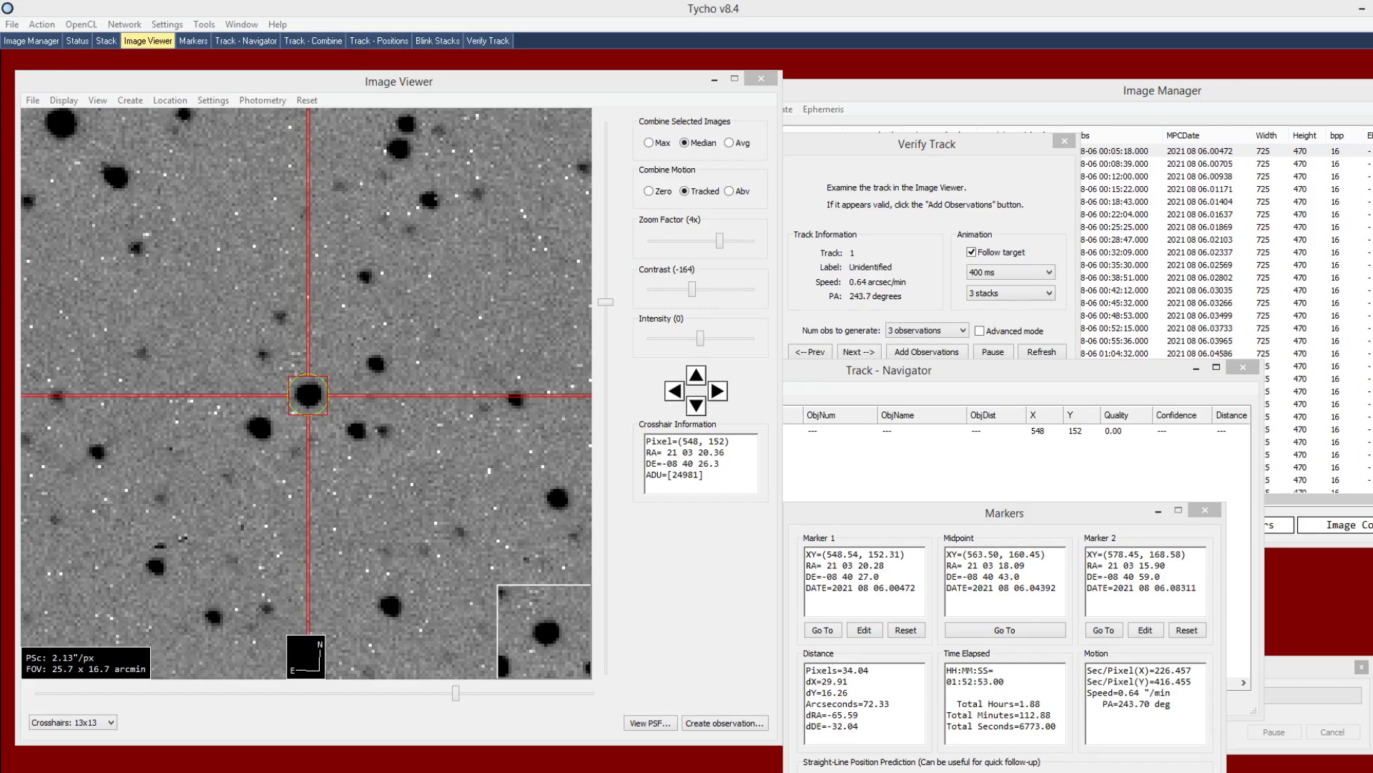
- Add three observations from track 1, designating the object with permanent ID 470
click(887, 262)
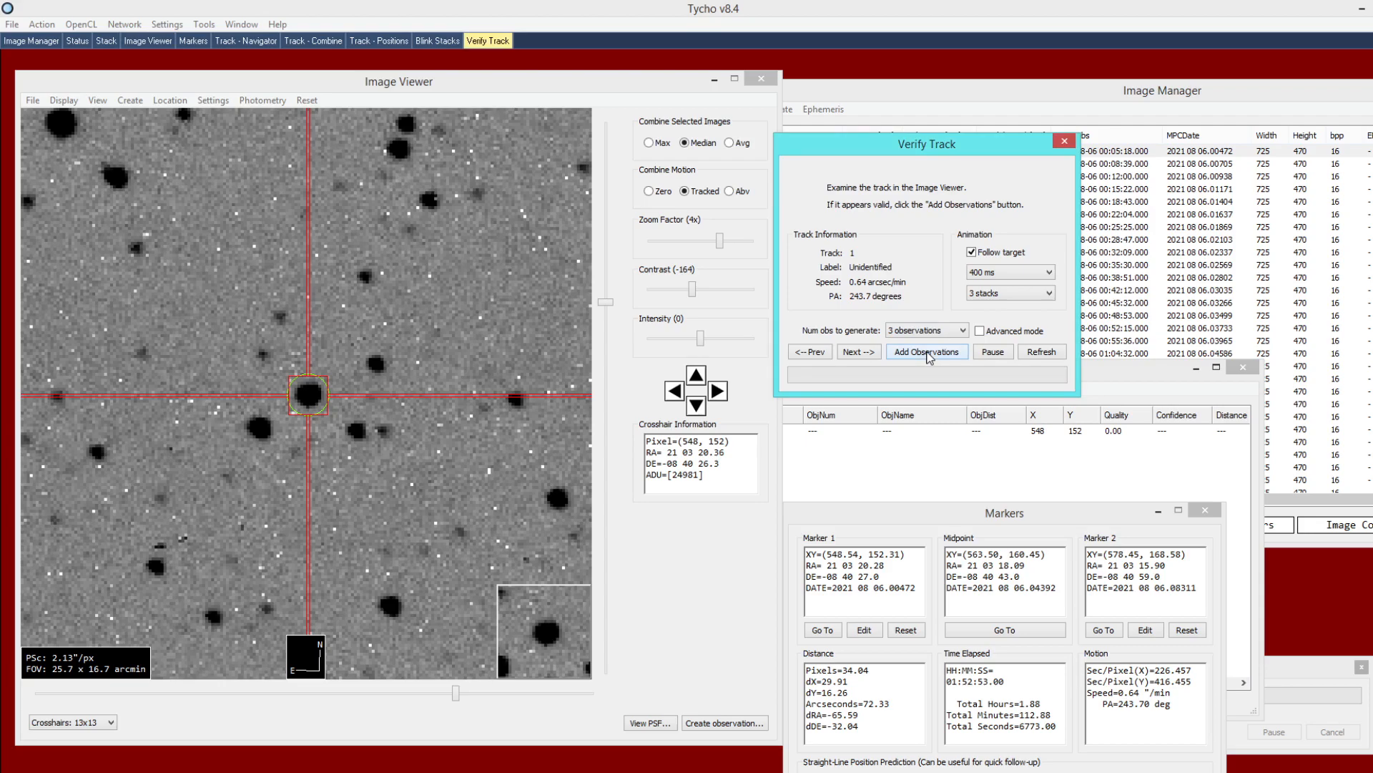
click(928, 352)
text(470)
double_click(870, 142)
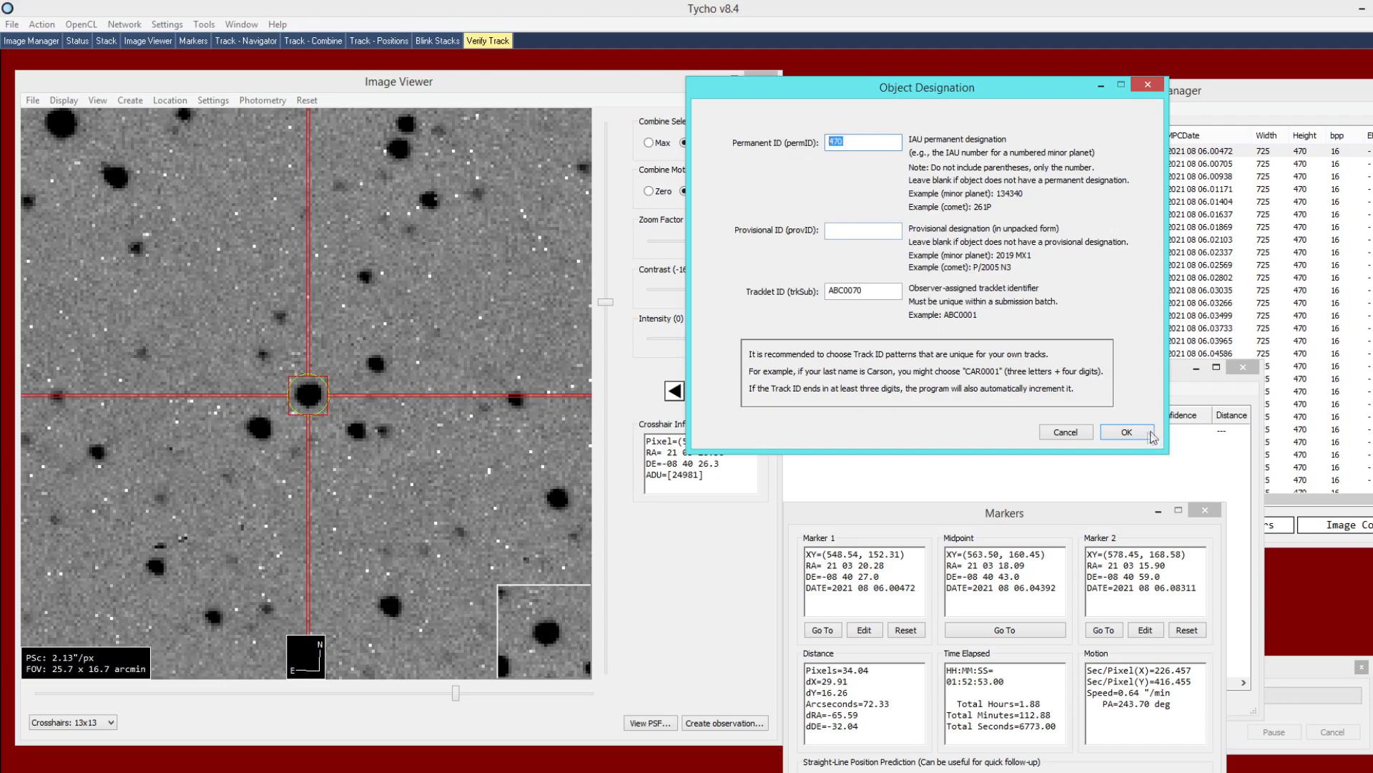
click(1128, 432)
drag(909, 306, 907, 325)
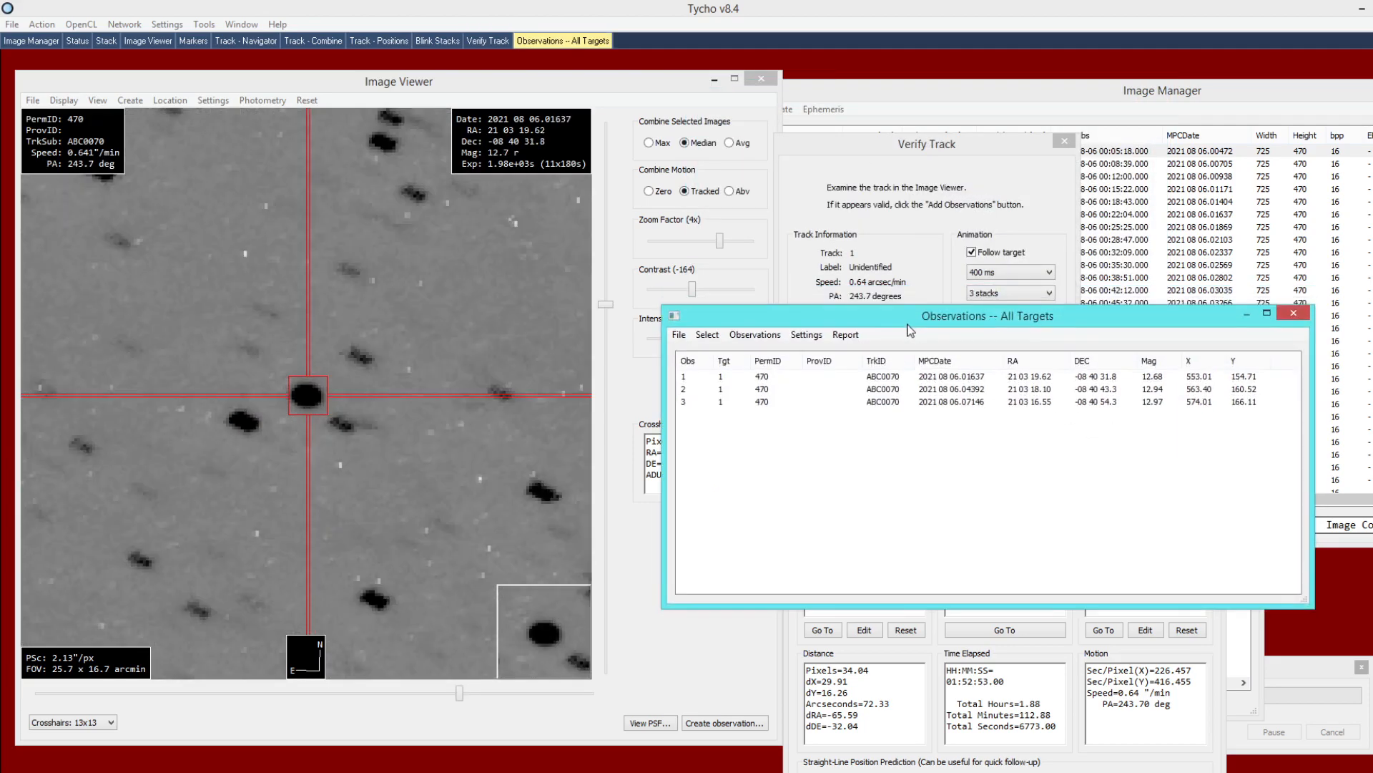
- Display each of the three new observations in the Image Viewer and examine the object's centroid at 8x zoom
click(890, 377)
click(470, 387)
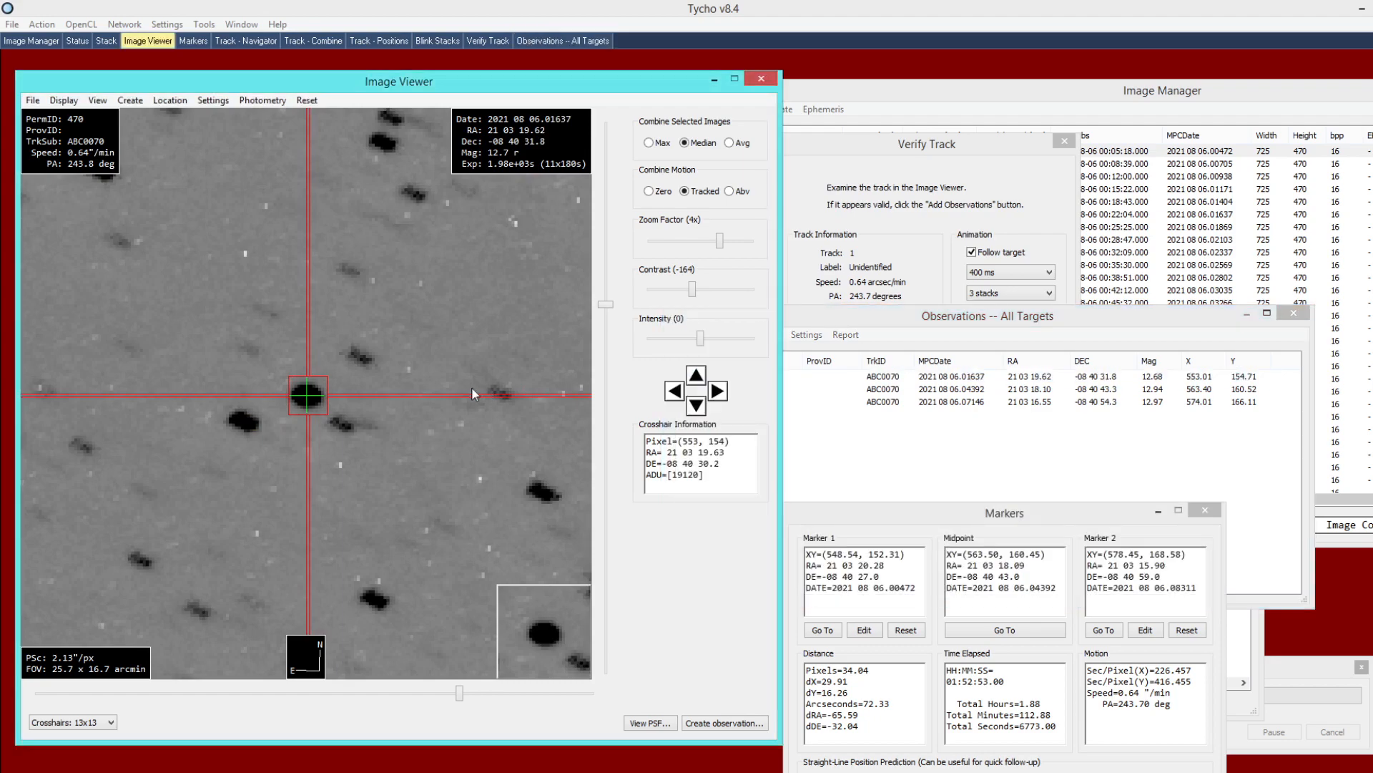
scroll(471, 386, up, 1)
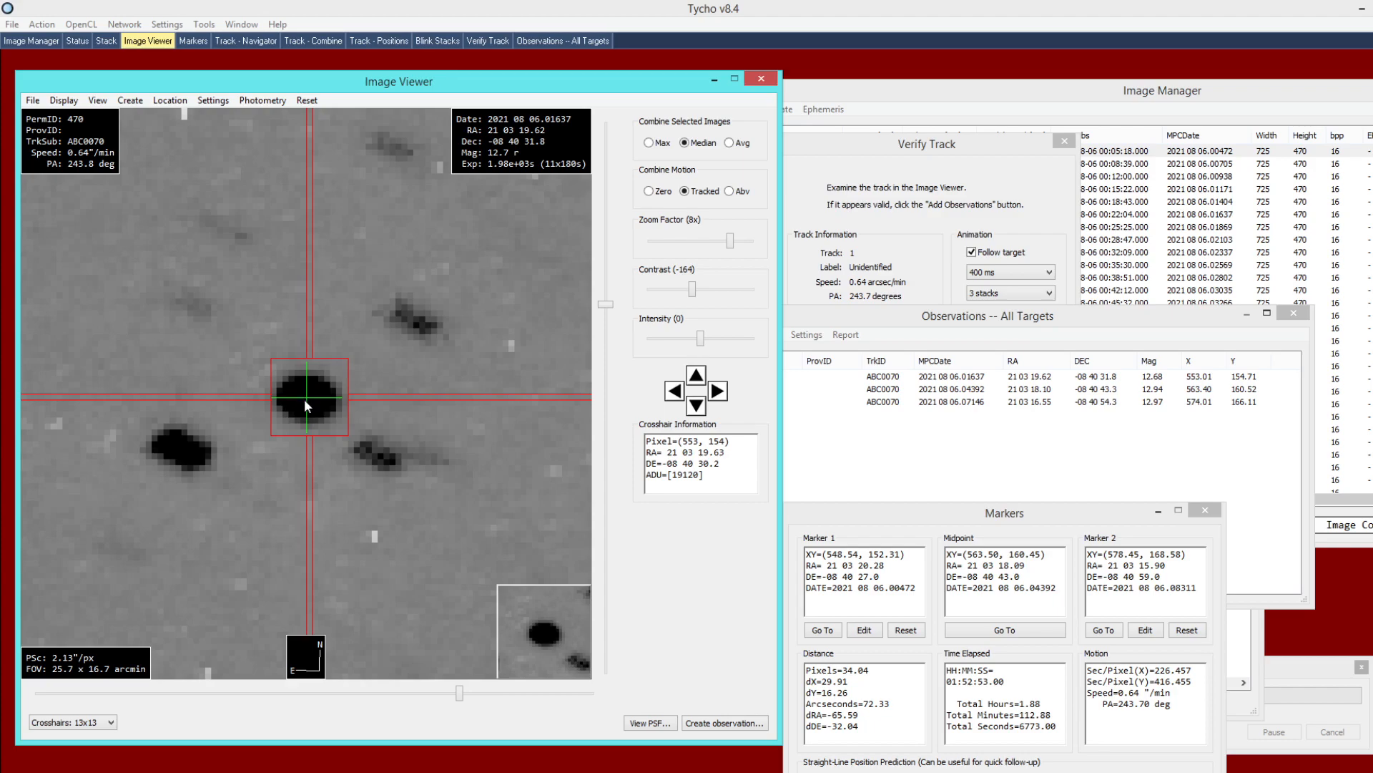
click(839, 388)
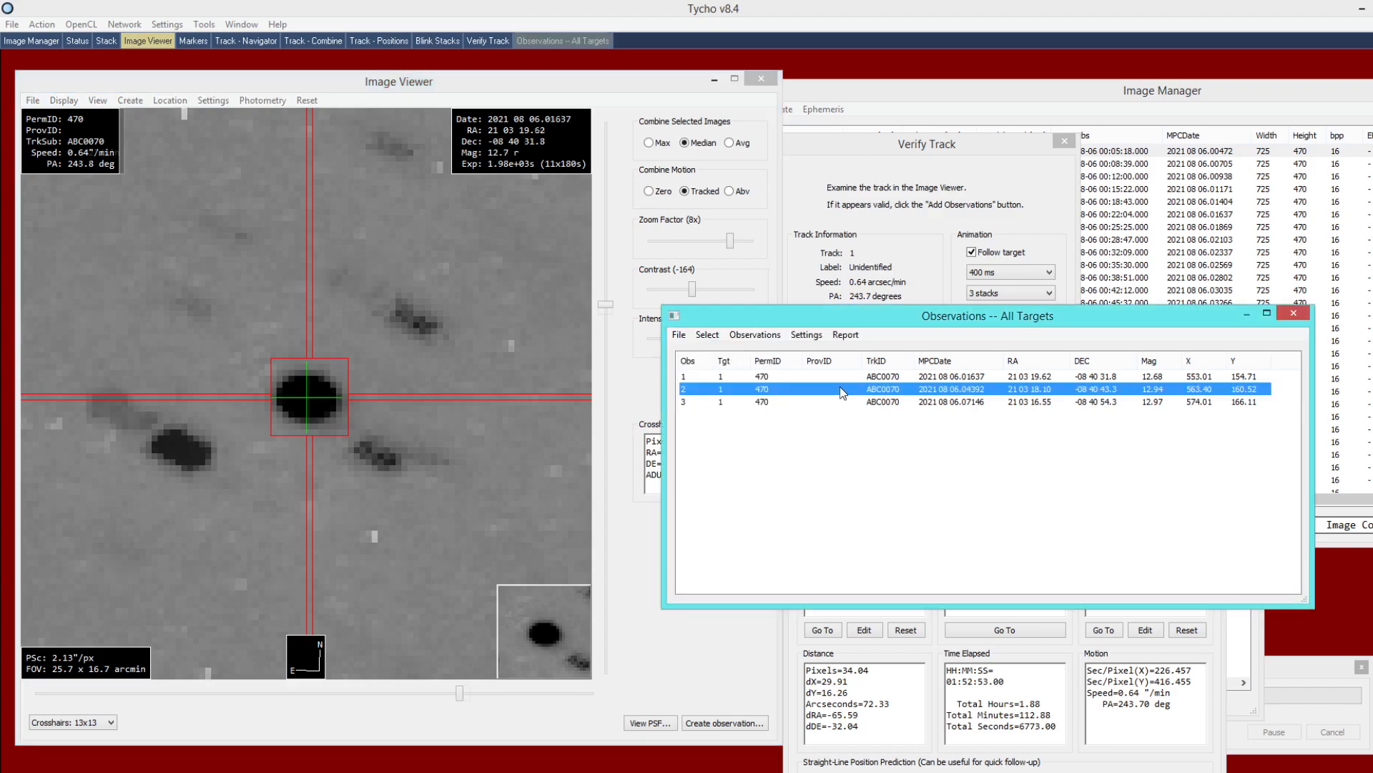
click(828, 402)
key(Up)
key(Up)
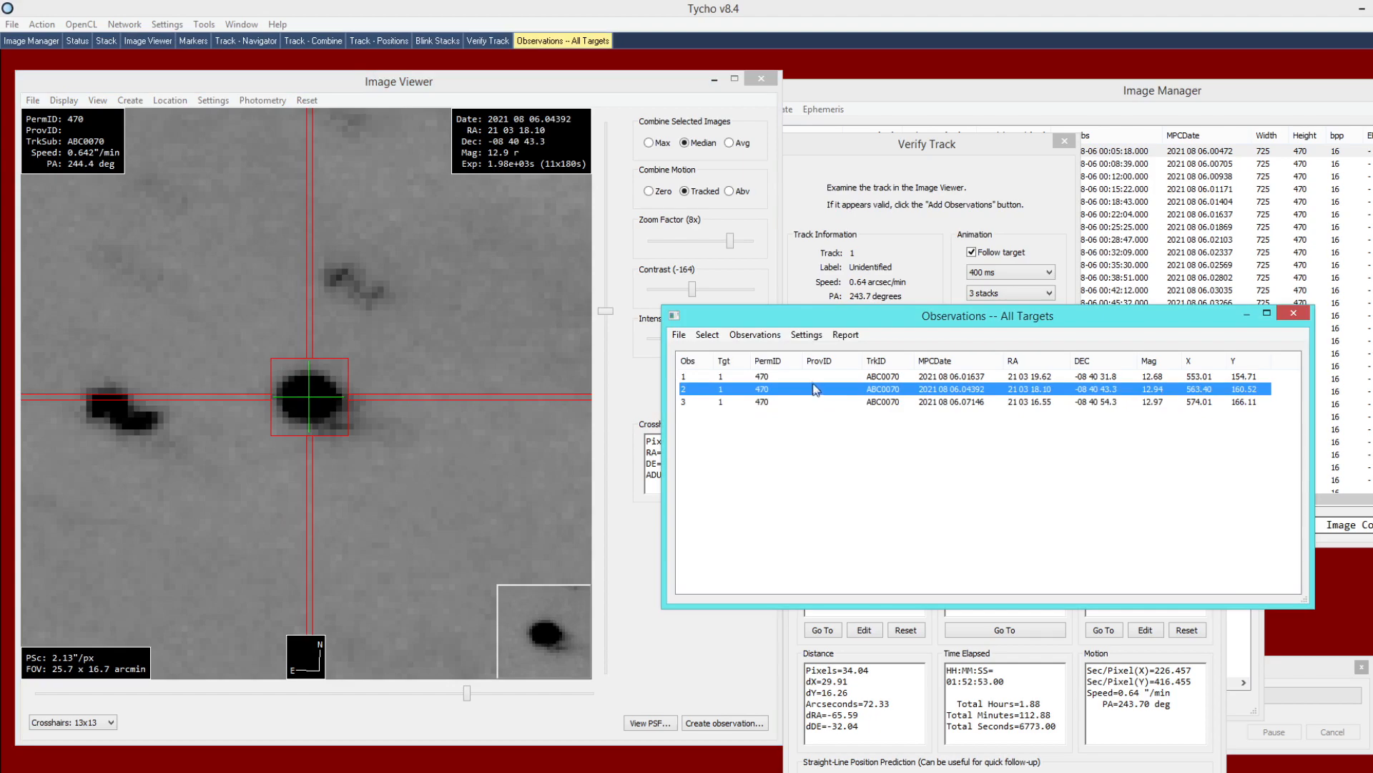
key(Down)
key(Down)
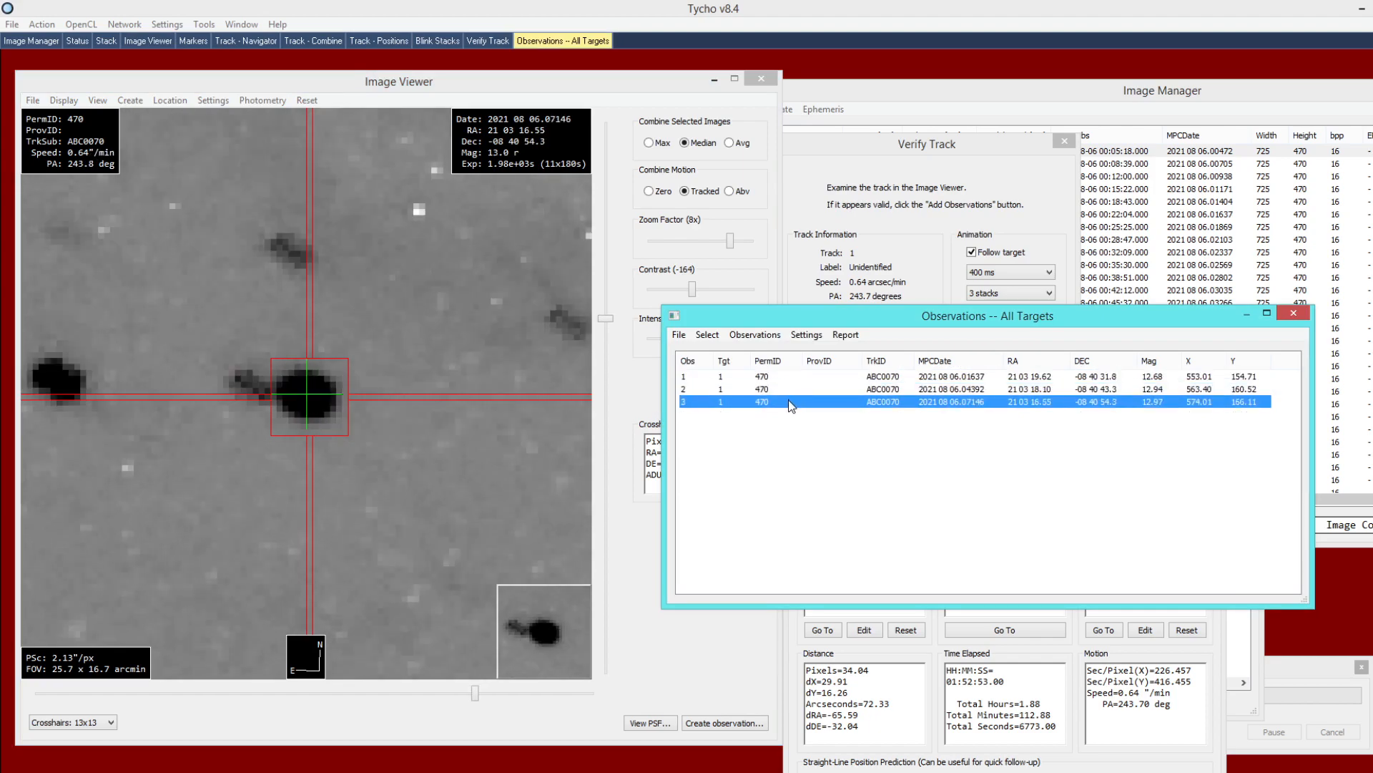
- Select all three observations of object 470 and view them together with its existing observations
drag(882, 428, 774, 369)
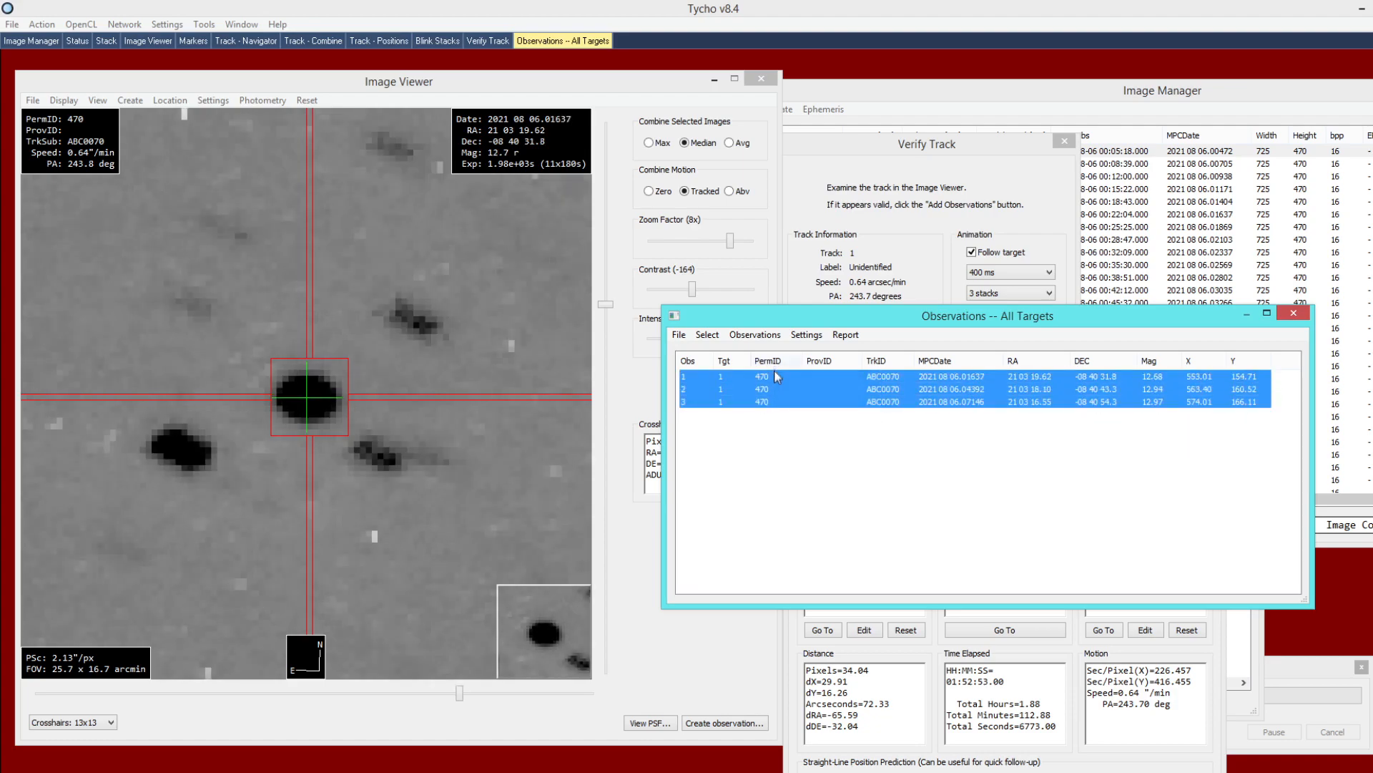
right_click(808, 392)
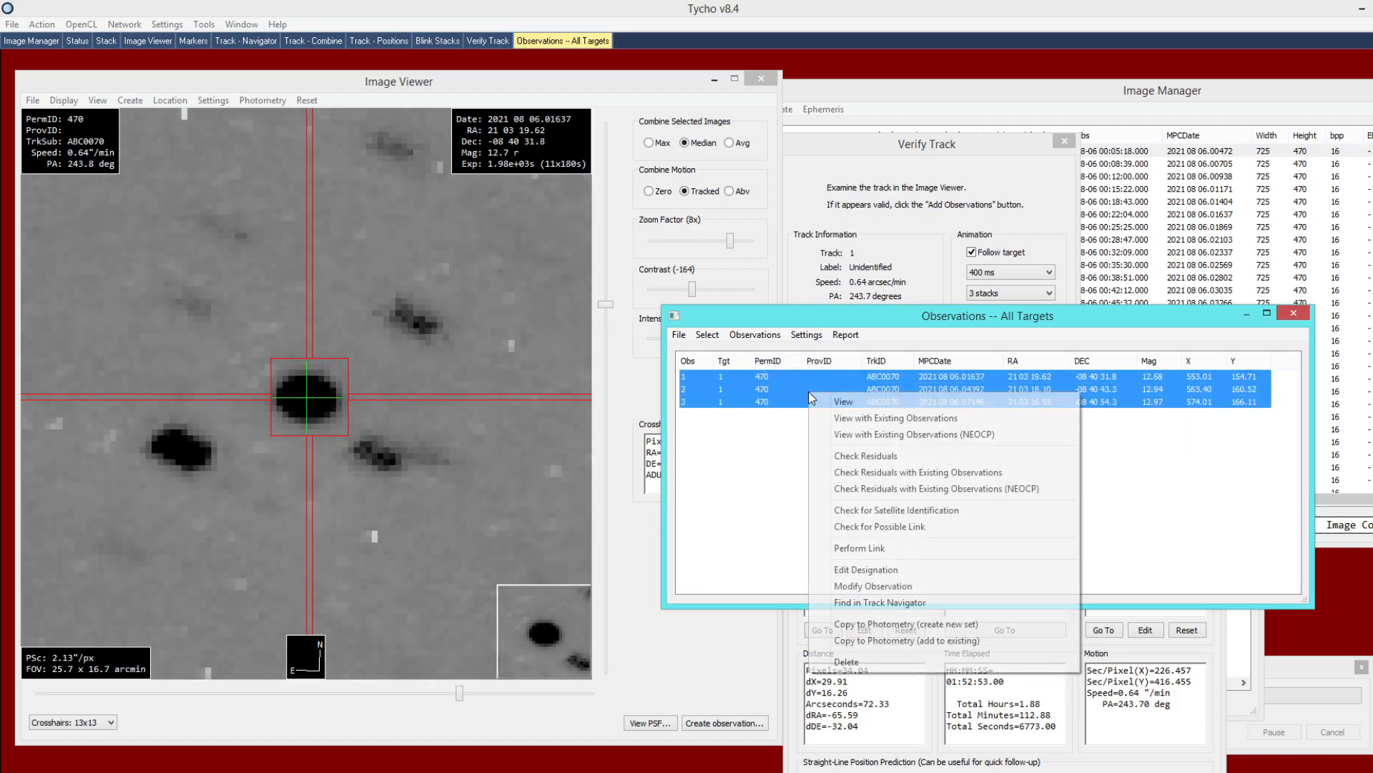
click(842, 420)
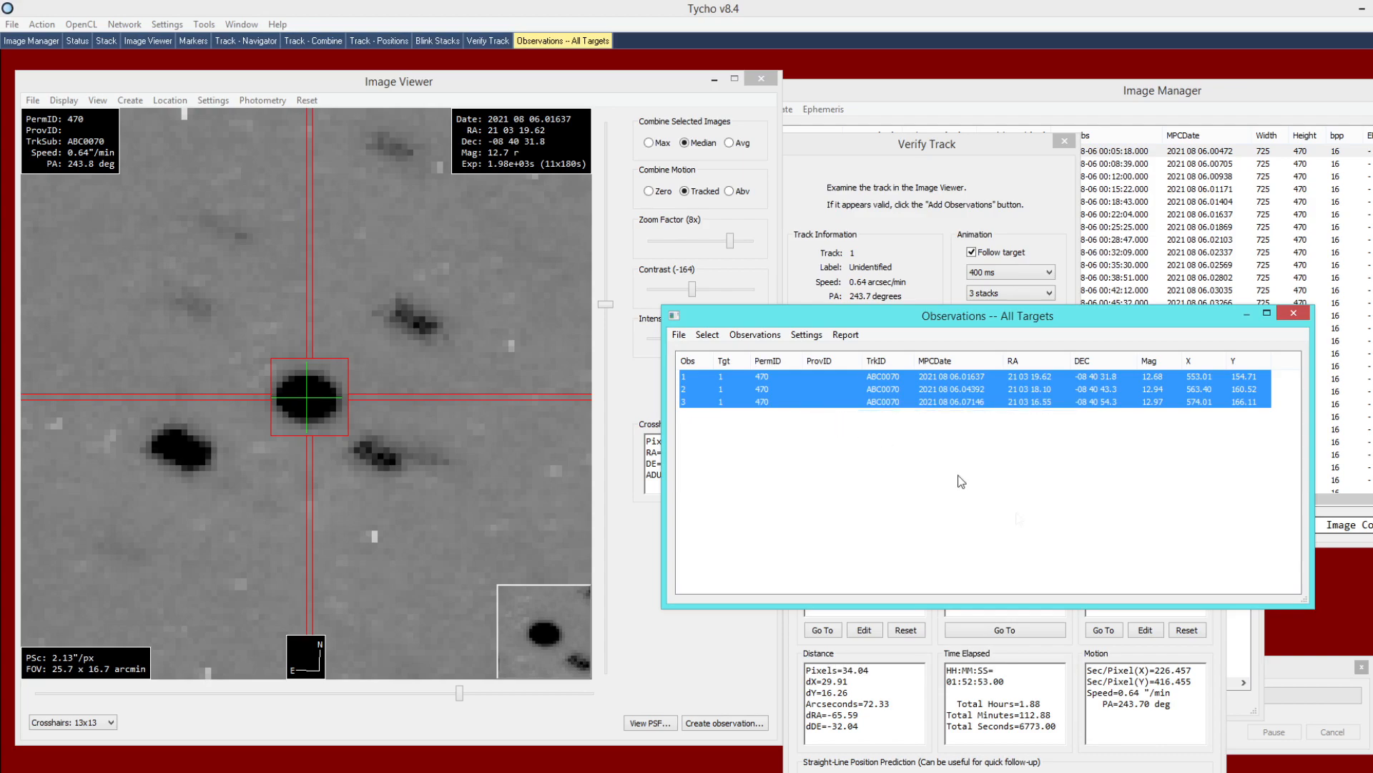
click(1304, 677)
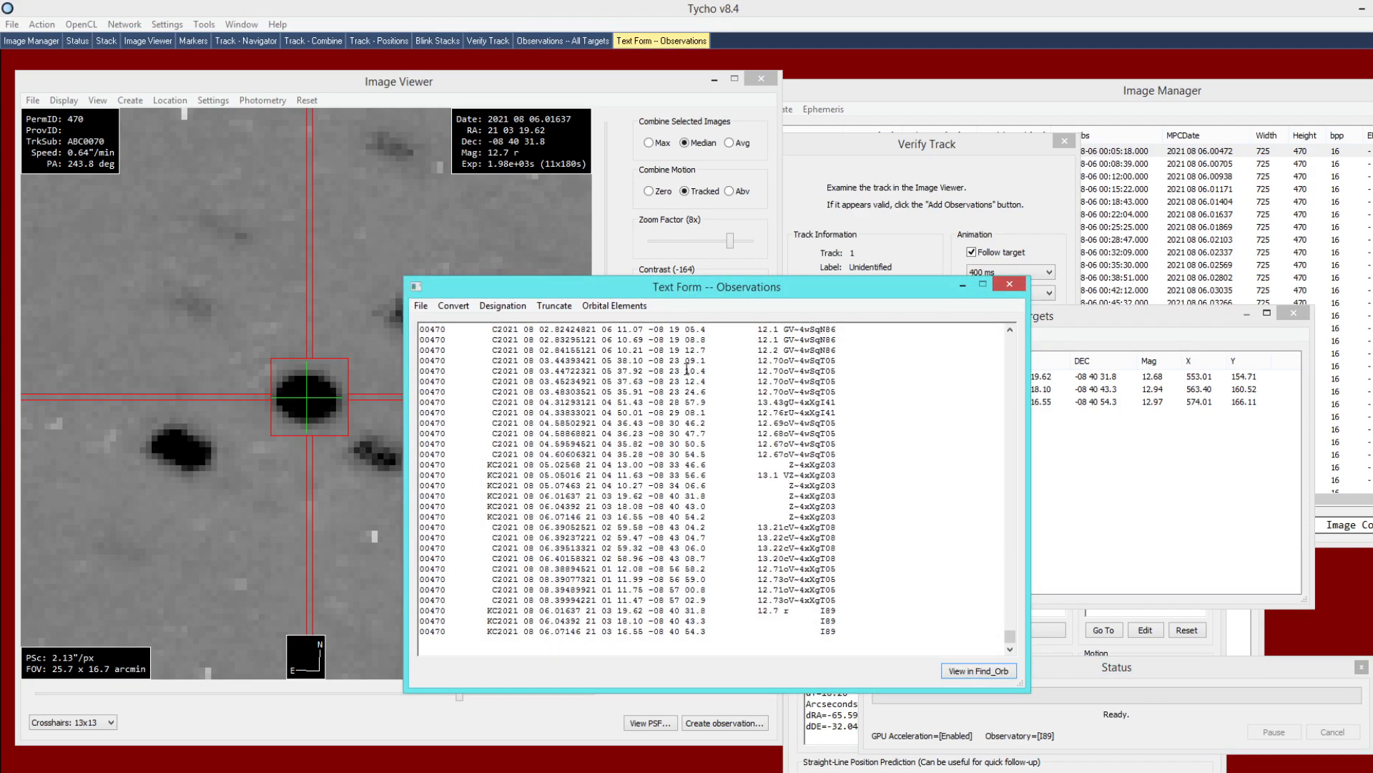
- Truncate the observation text to the past 5 years and open it in Find_Orb, dismissing the observer code messages
click(569, 309)
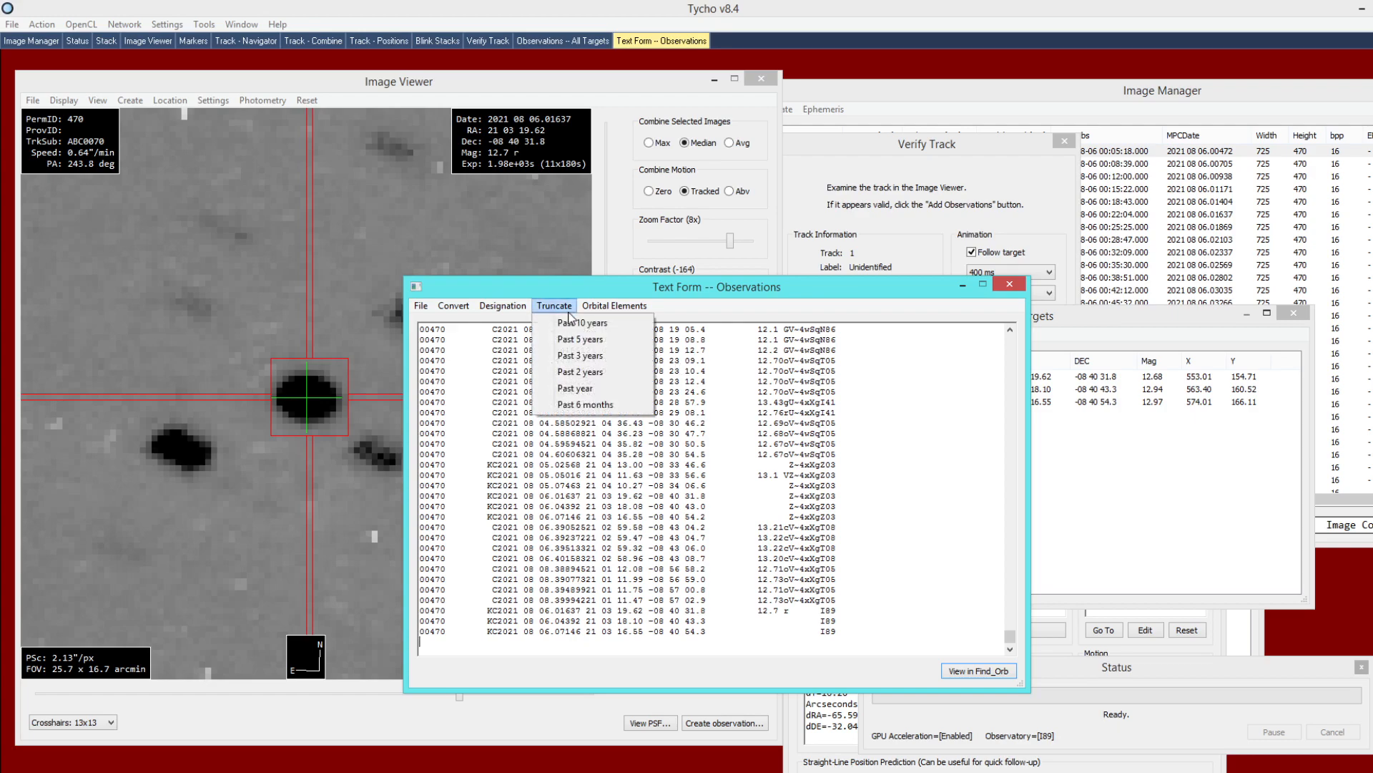
click(572, 339)
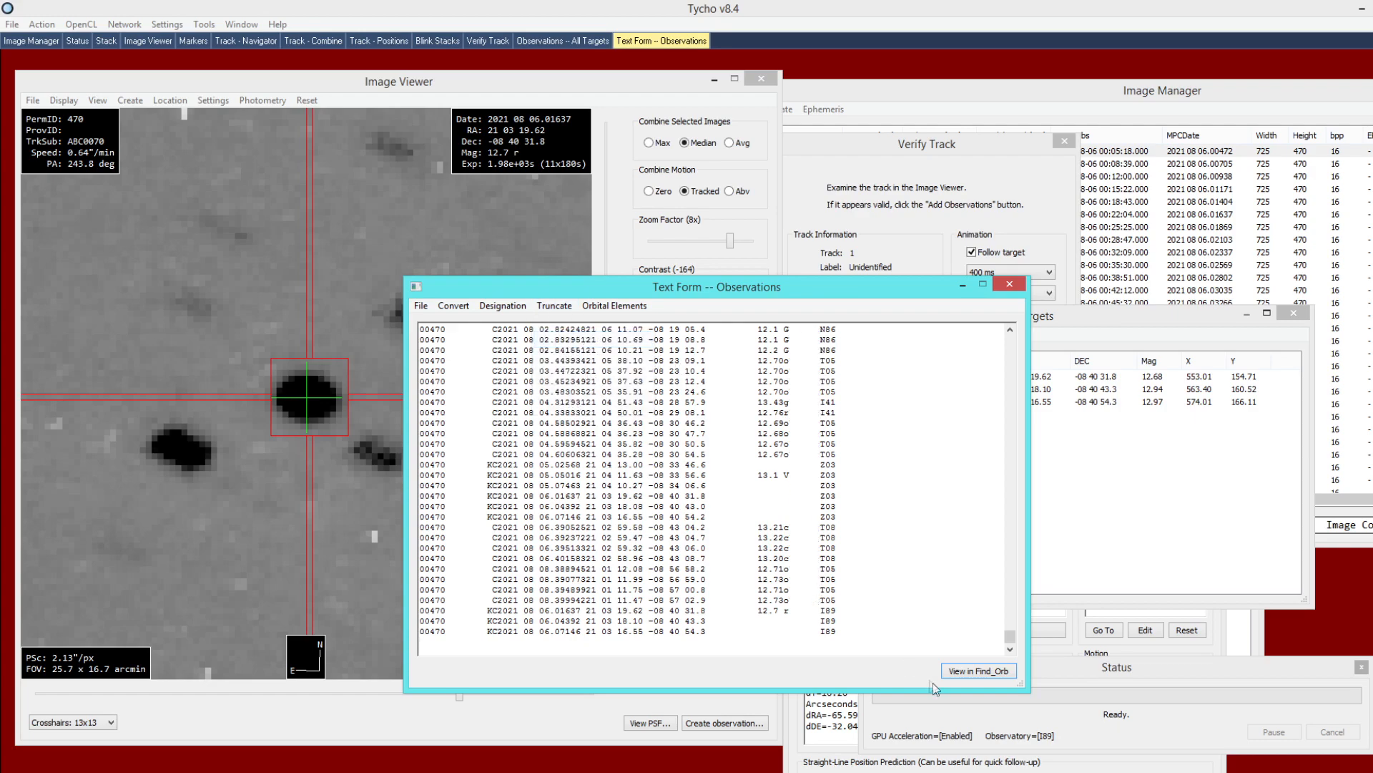
click(962, 673)
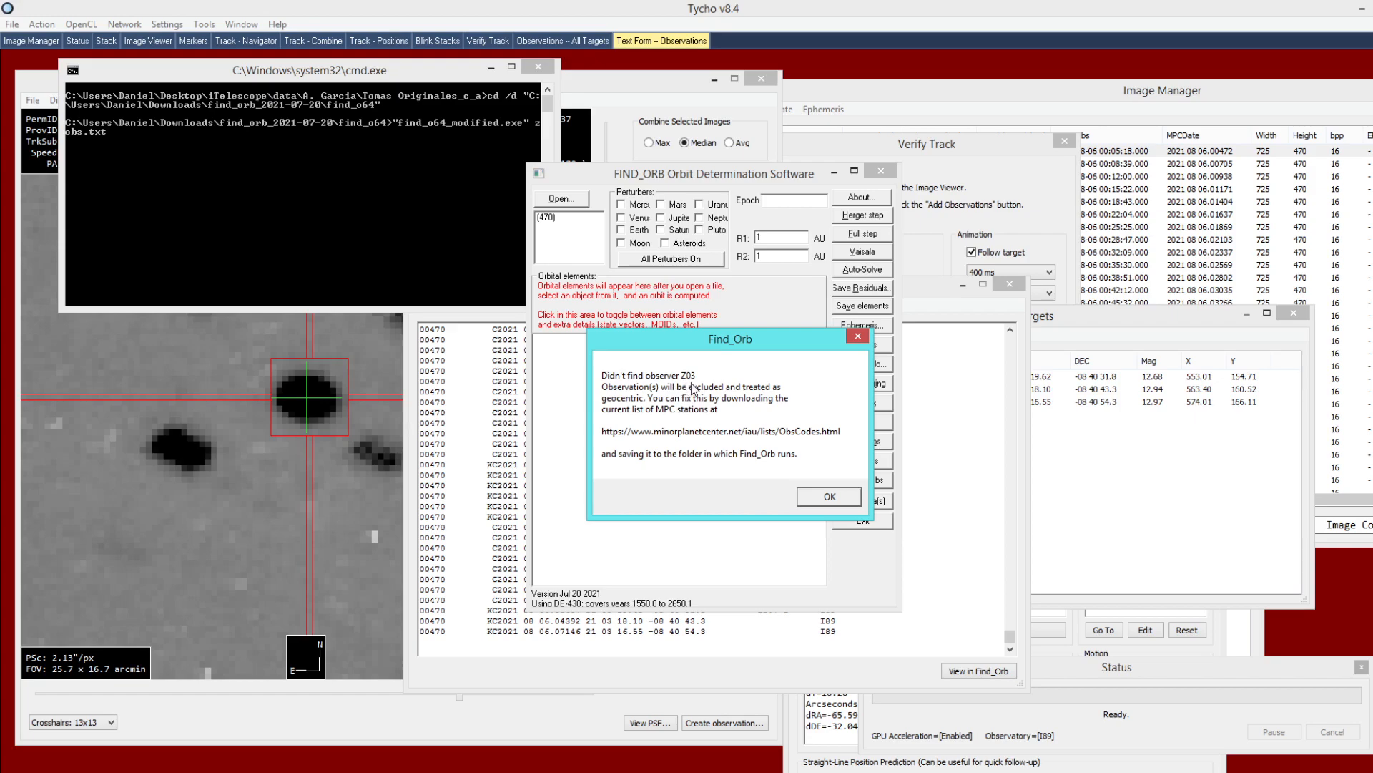
click(829, 496)
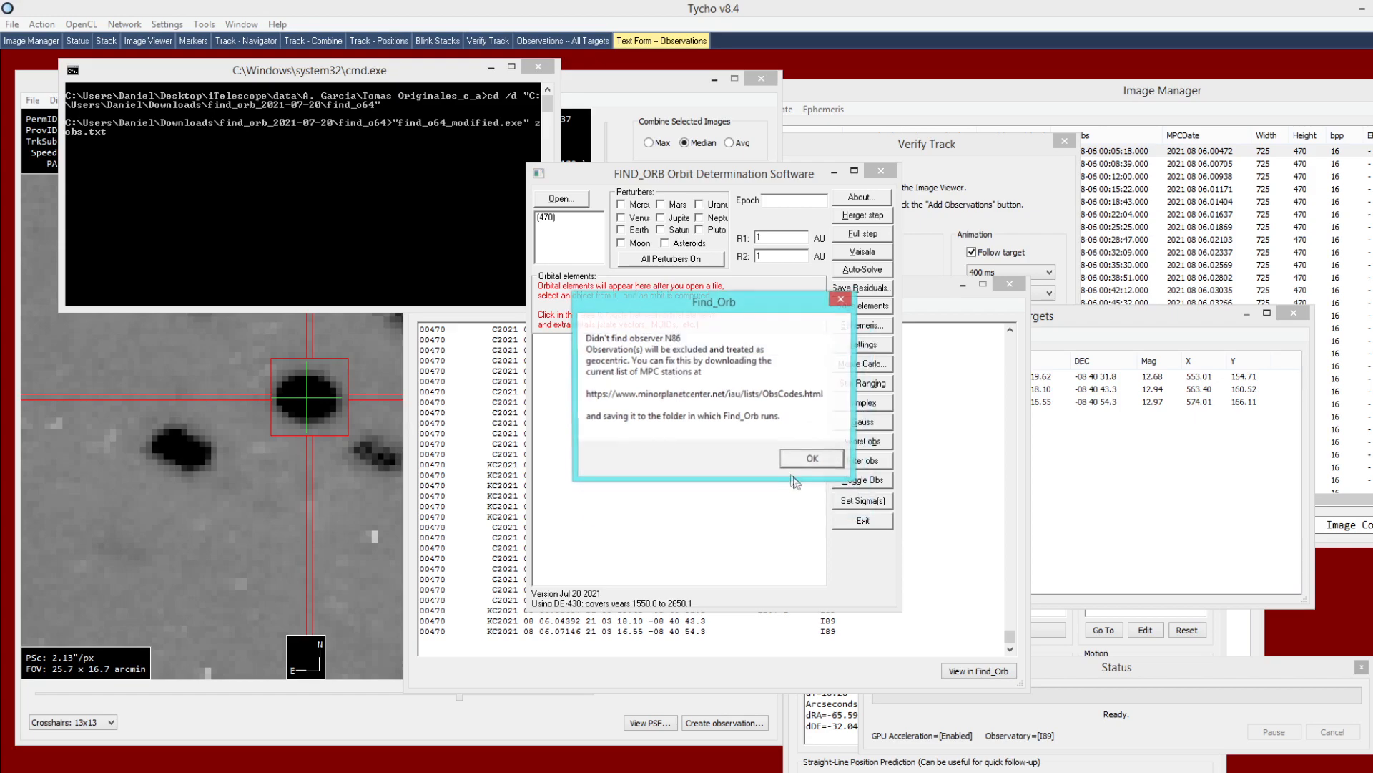
click(811, 458)
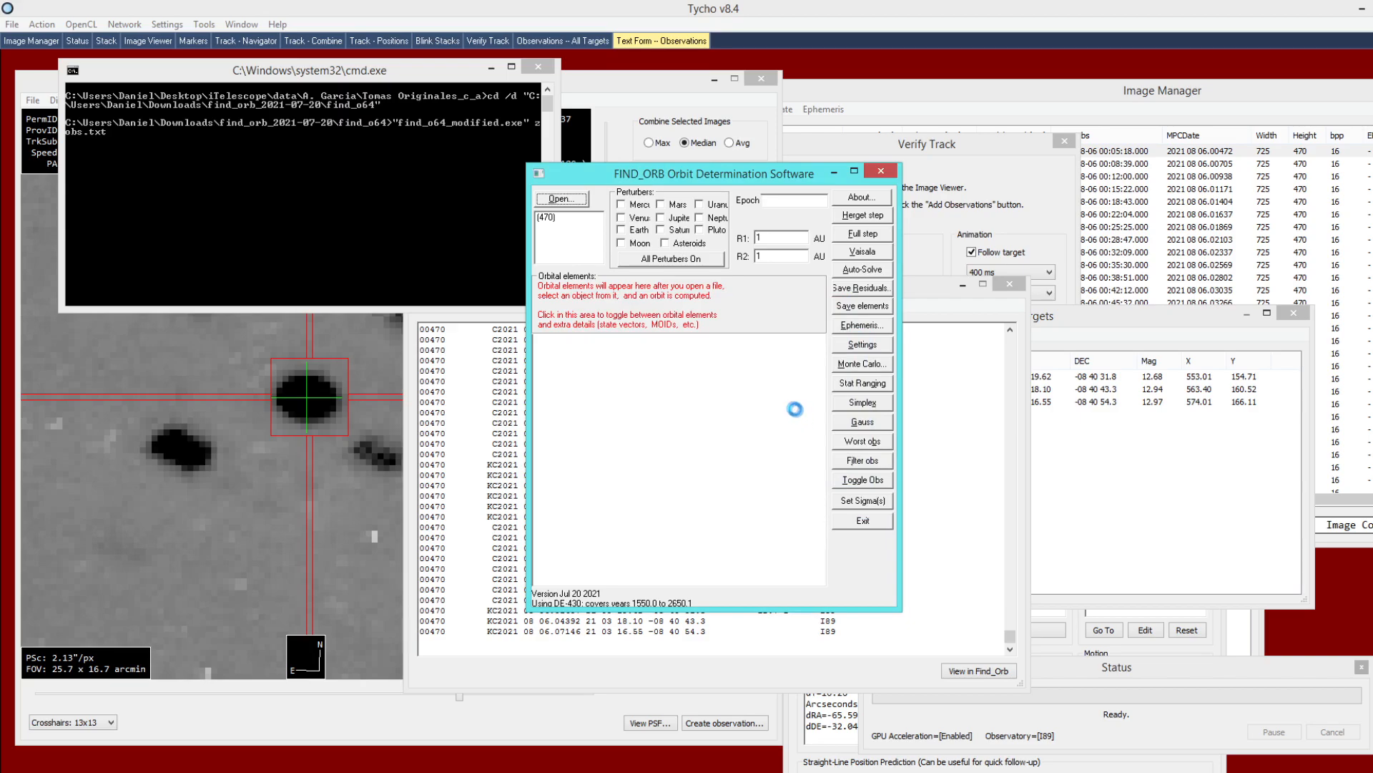
drag(821, 397, 821, 565)
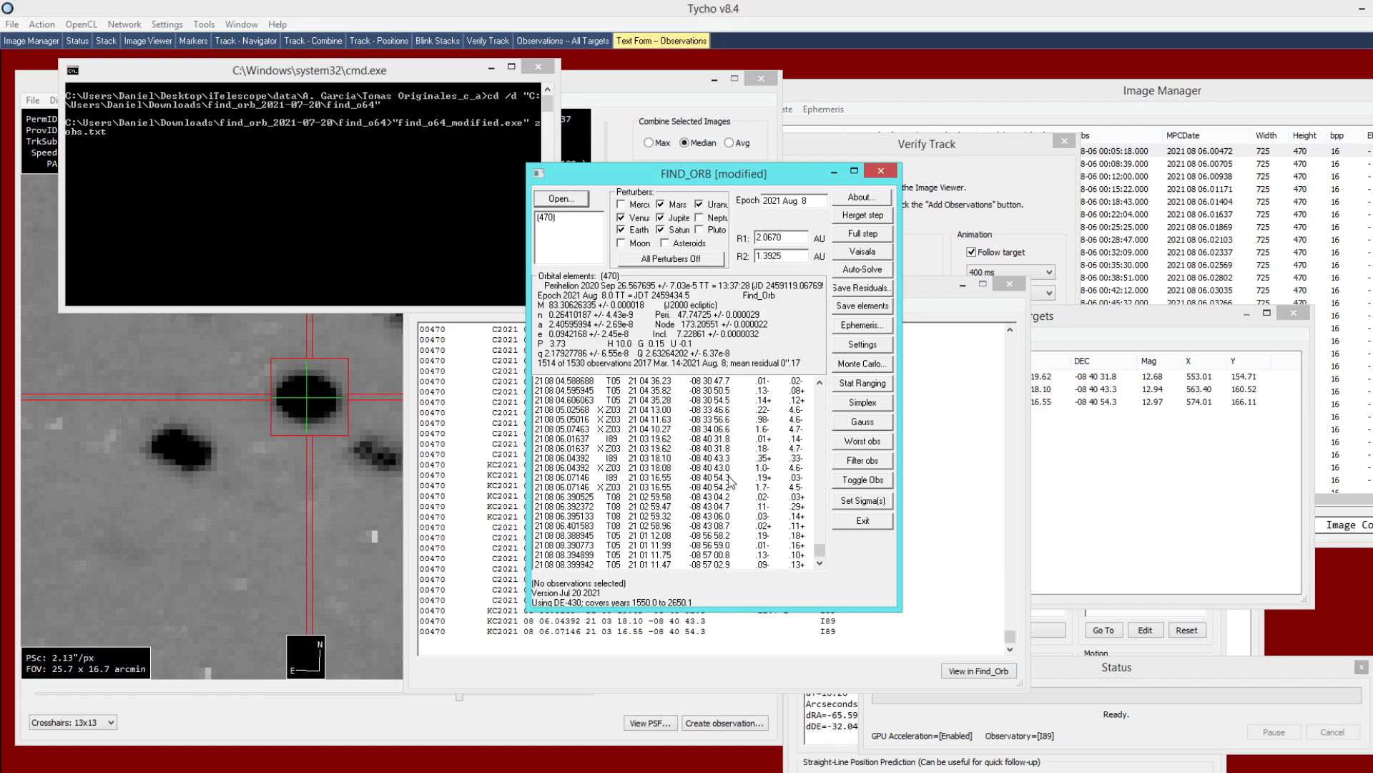
- Examine the residuals of the three I89 observations in Find_Orb individually and together, and close the program with its console
click(625, 440)
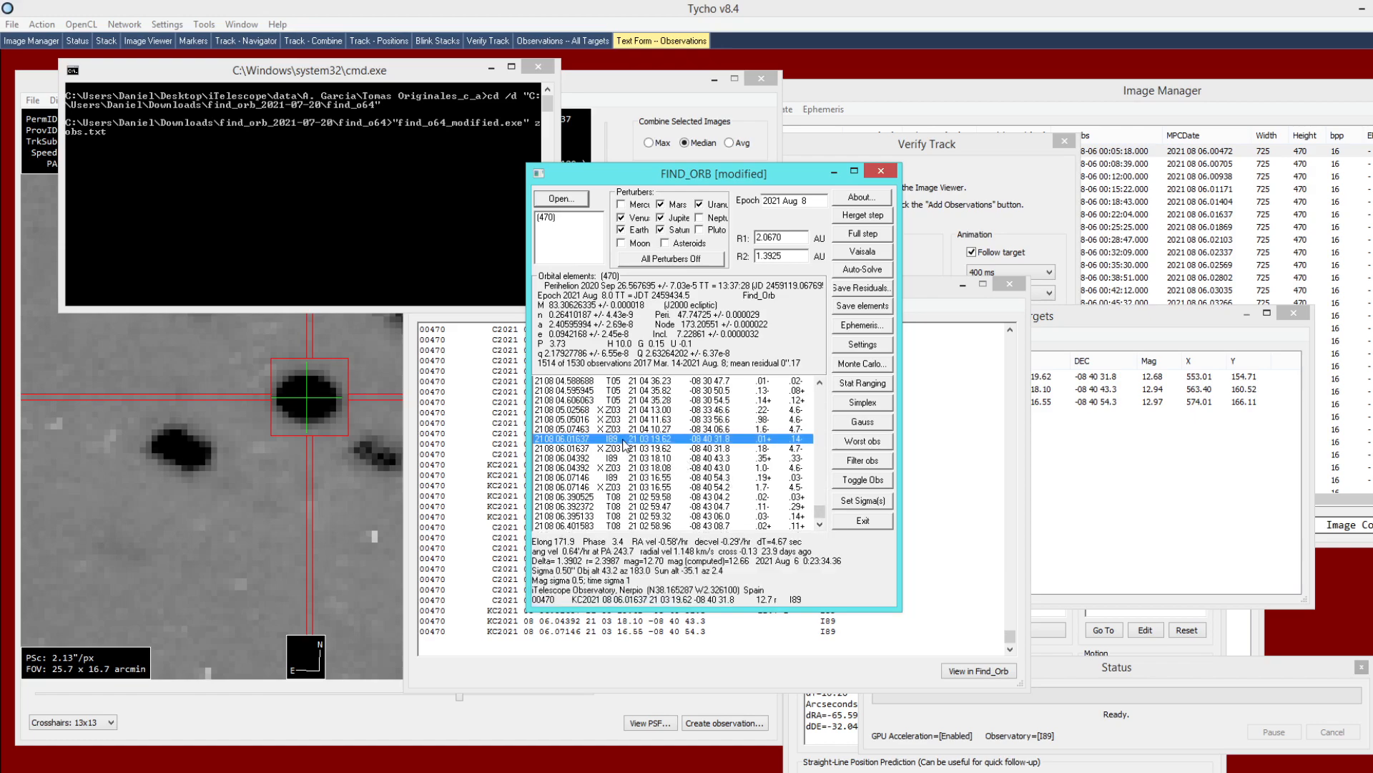
click(681, 459)
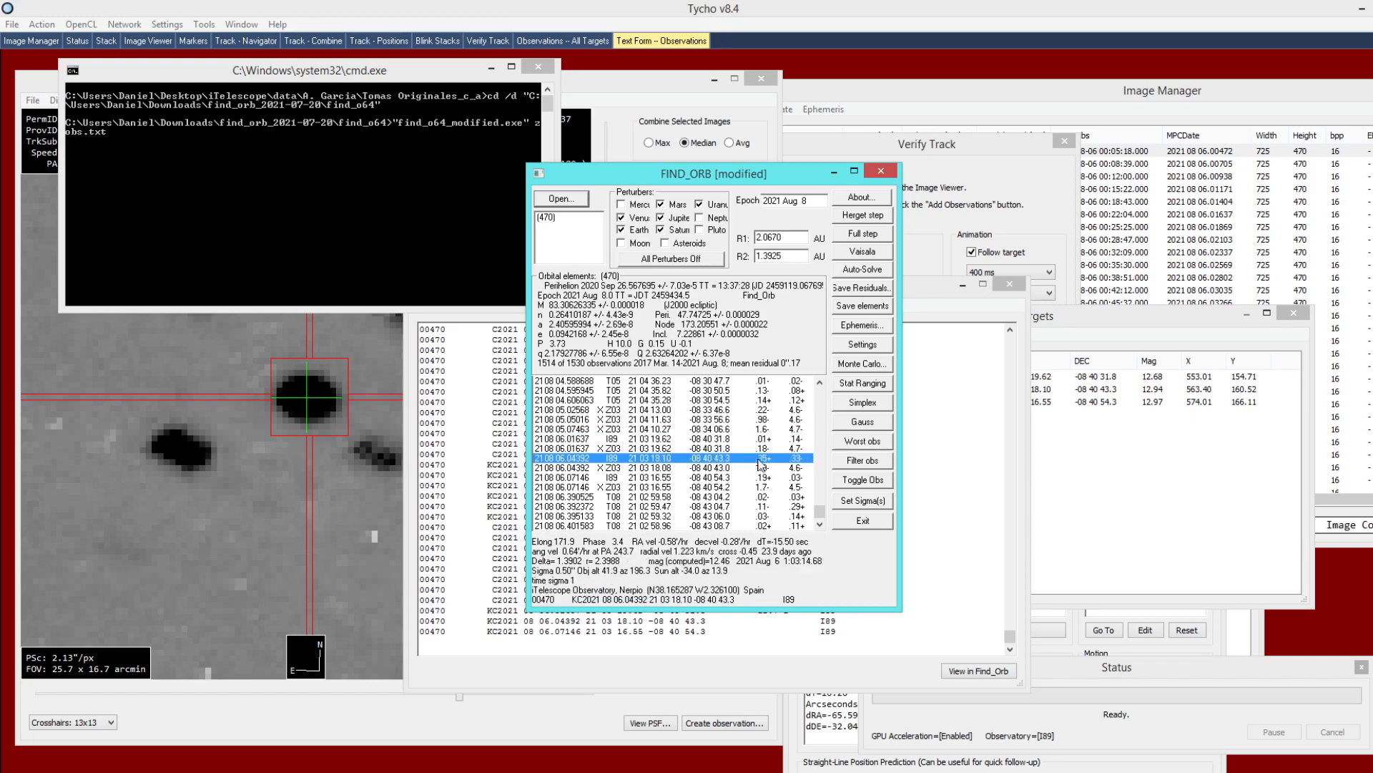
click(697, 477)
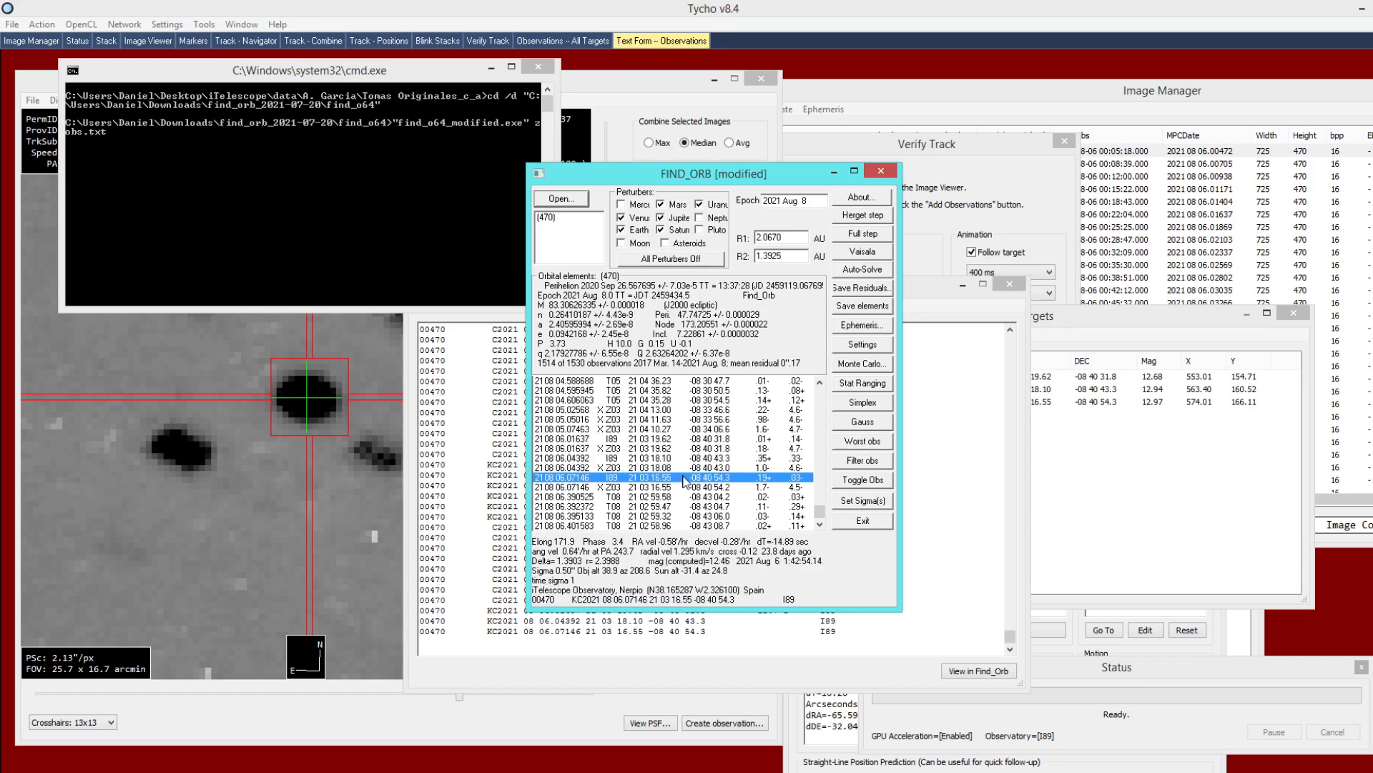
click(745, 458)
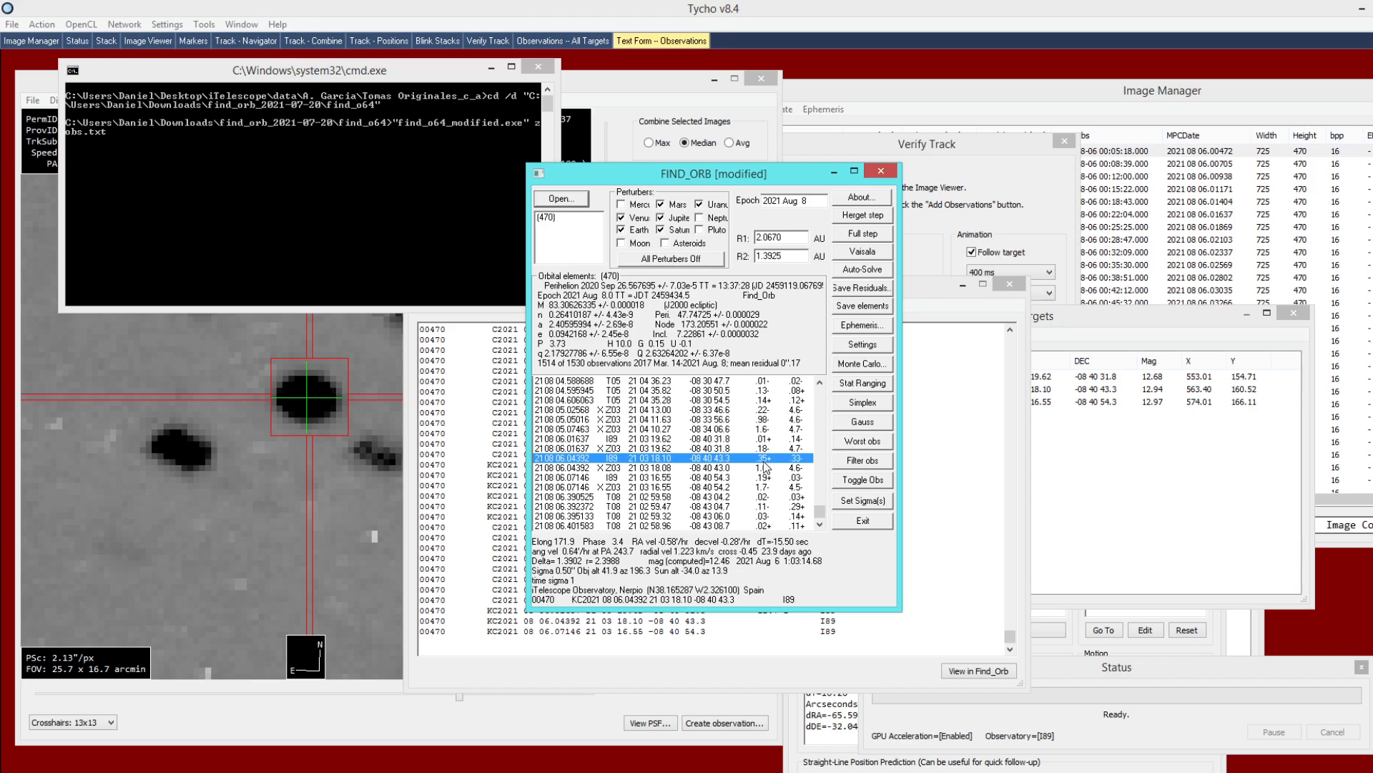
click(665, 439)
ctrl+click(645, 458)
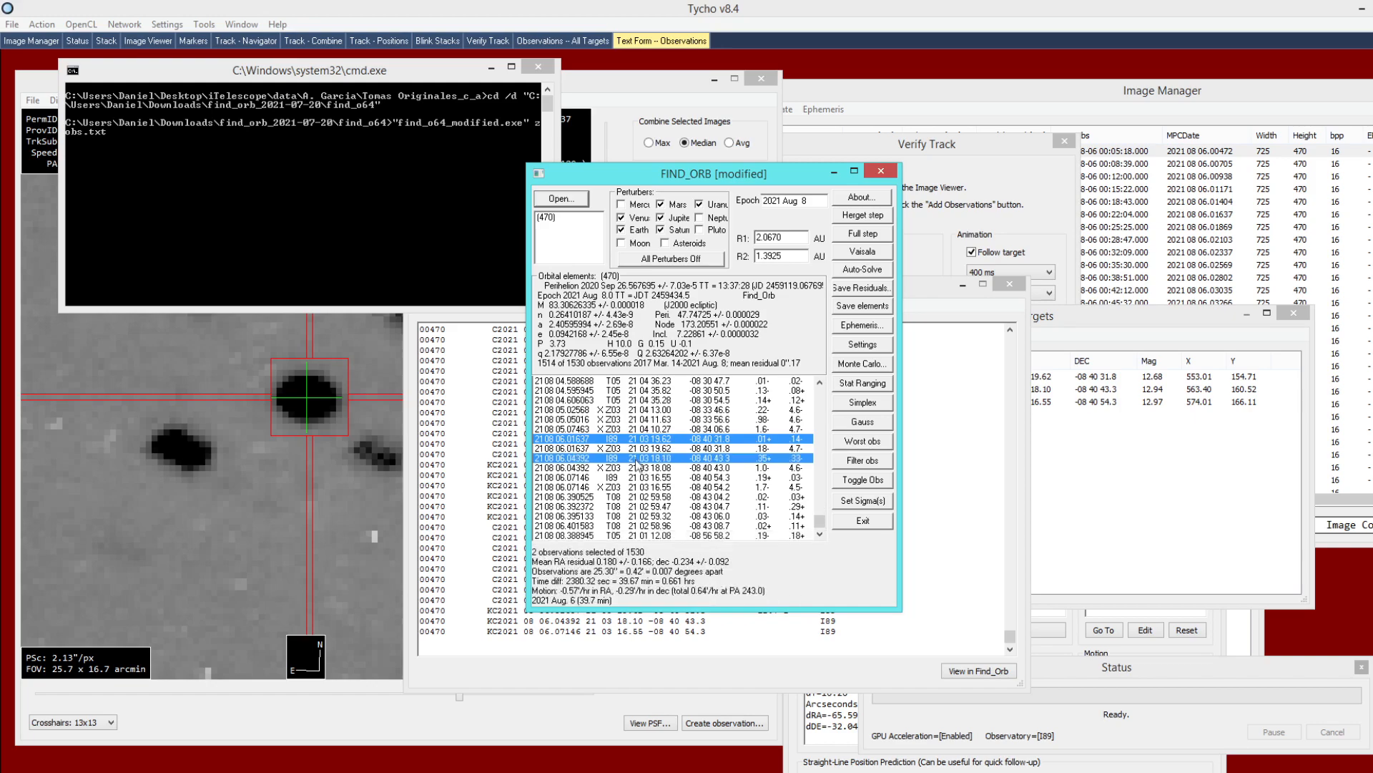
ctrl+click(632, 478)
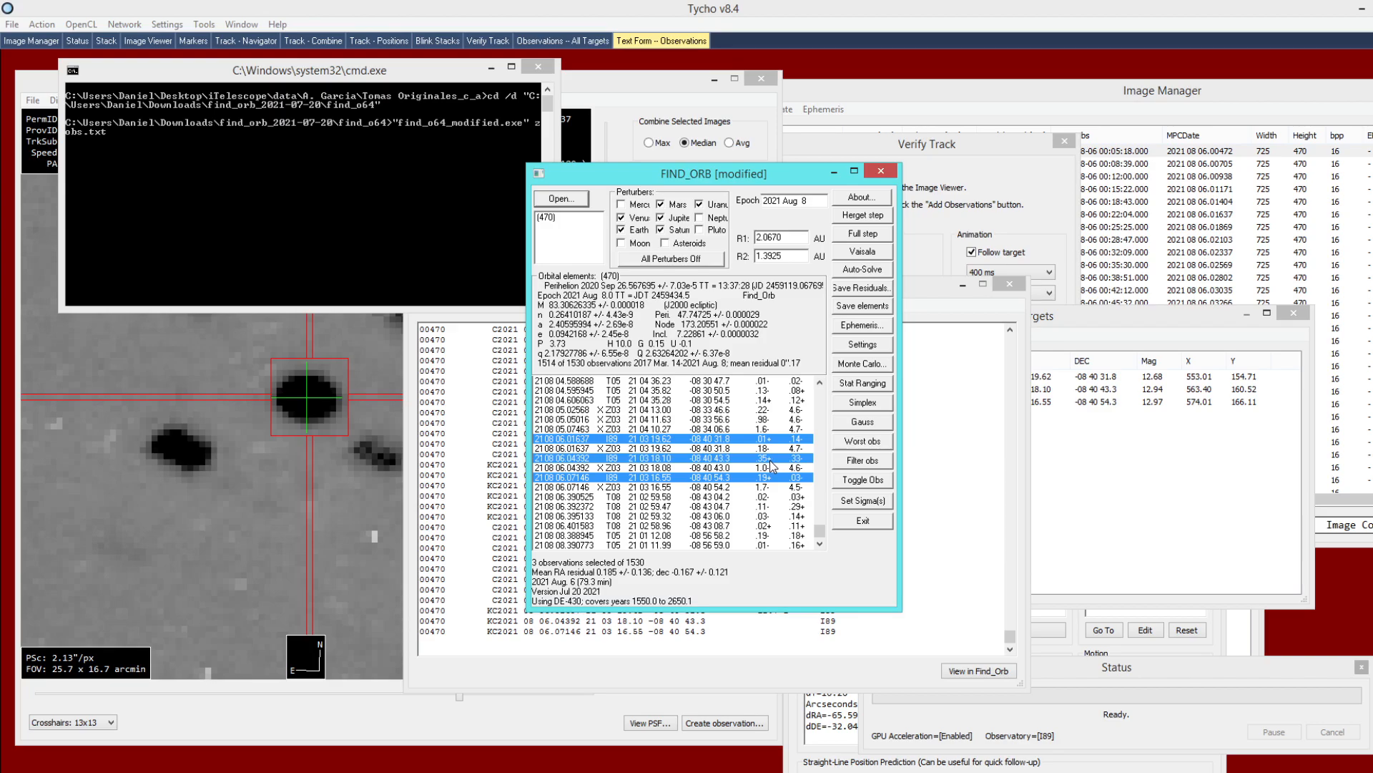
click(872, 175)
click(518, 99)
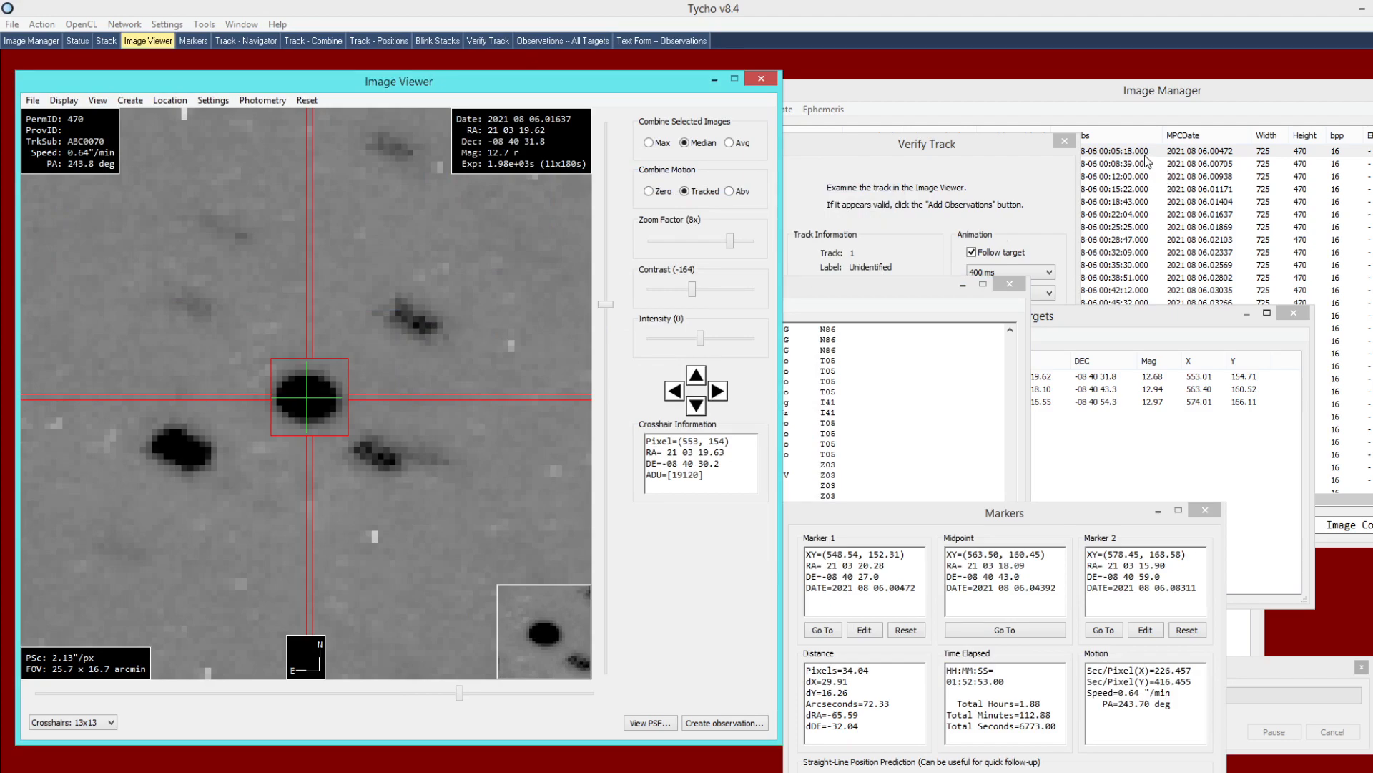
- Move the Observations window slightly down and compare the three observations by selecting each one
drag(1106, 319, 1128, 350)
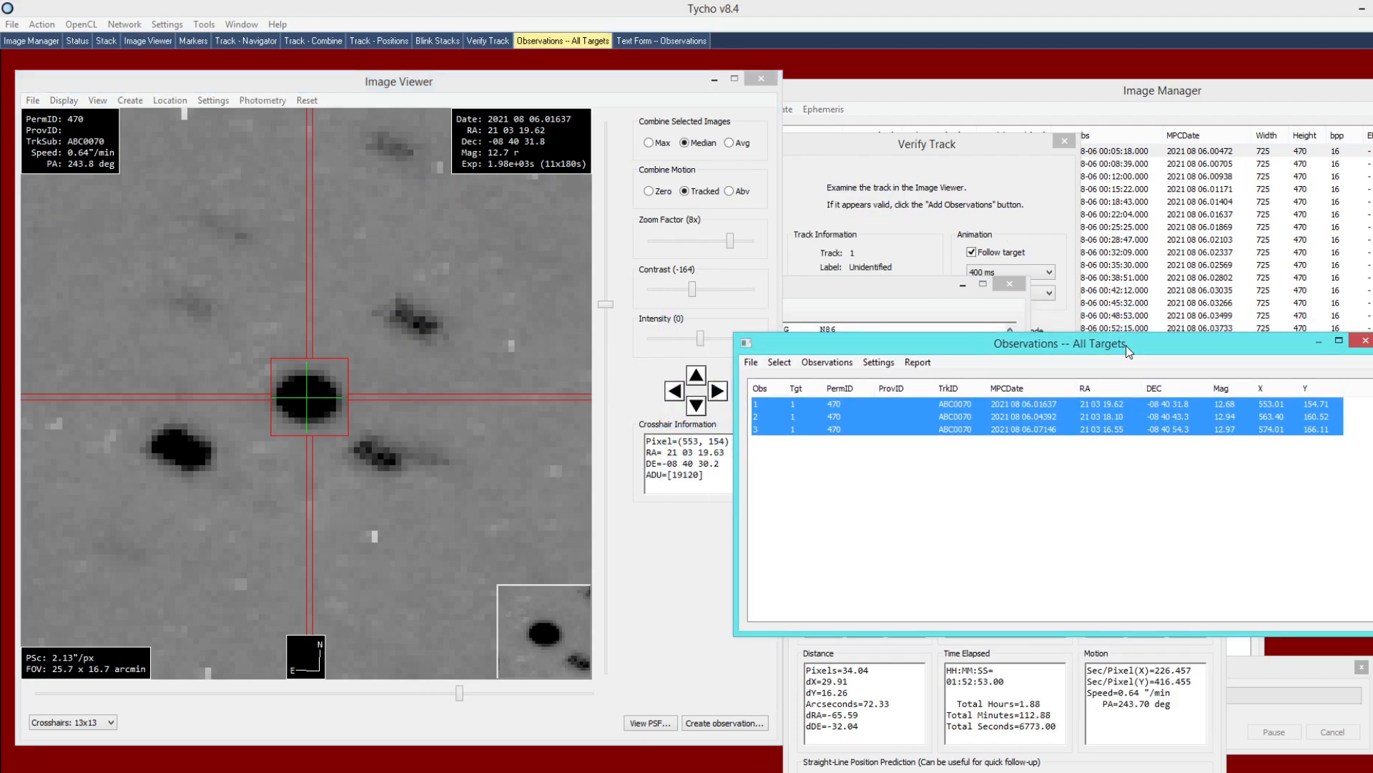
click(1023, 406)
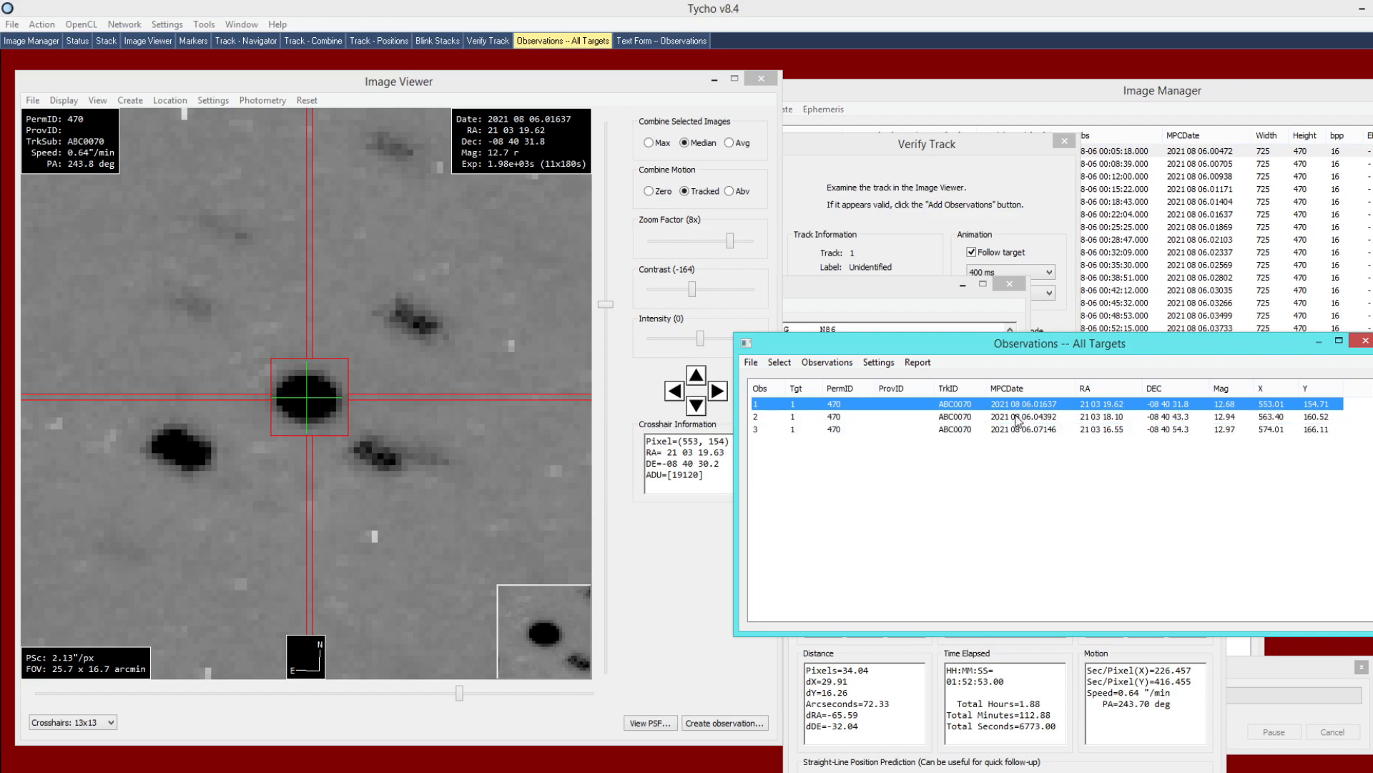
click(1015, 417)
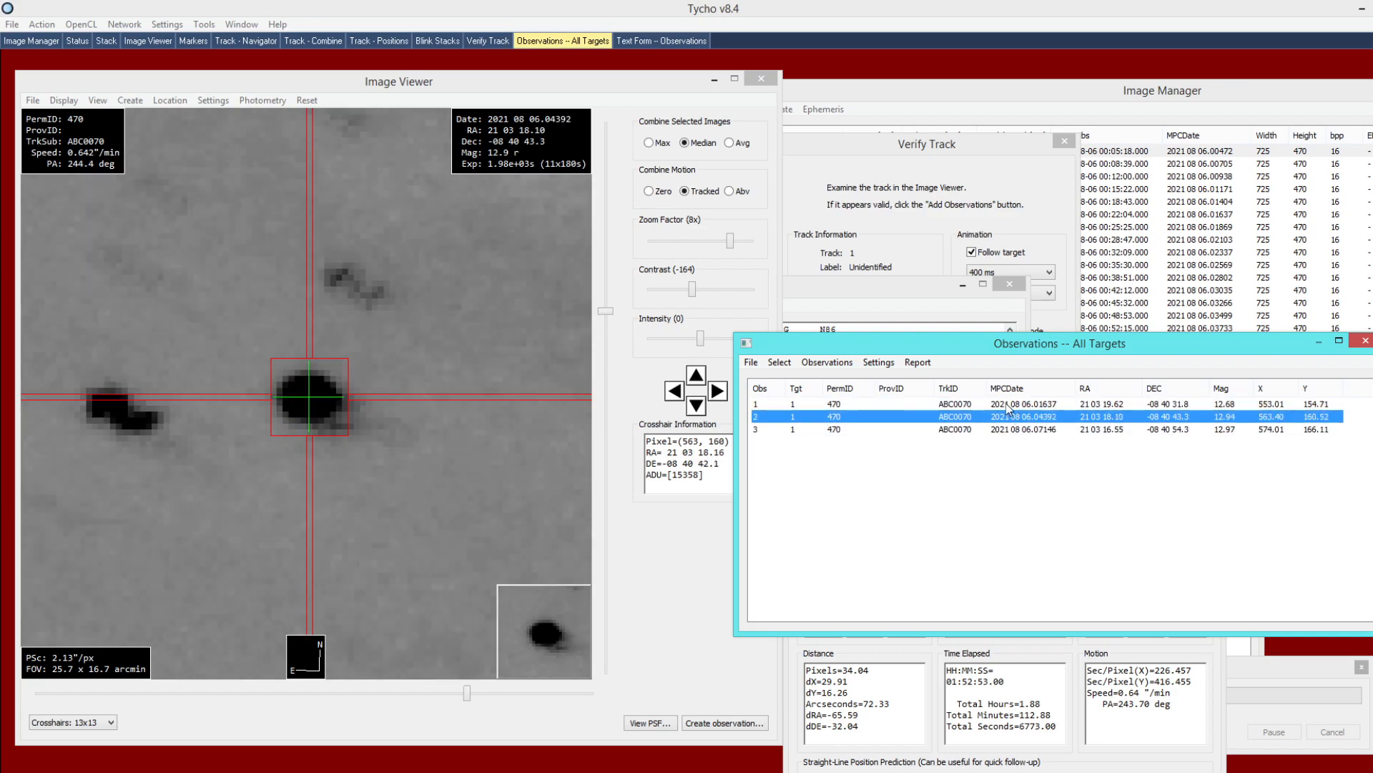
click(1006, 408)
click(1005, 429)
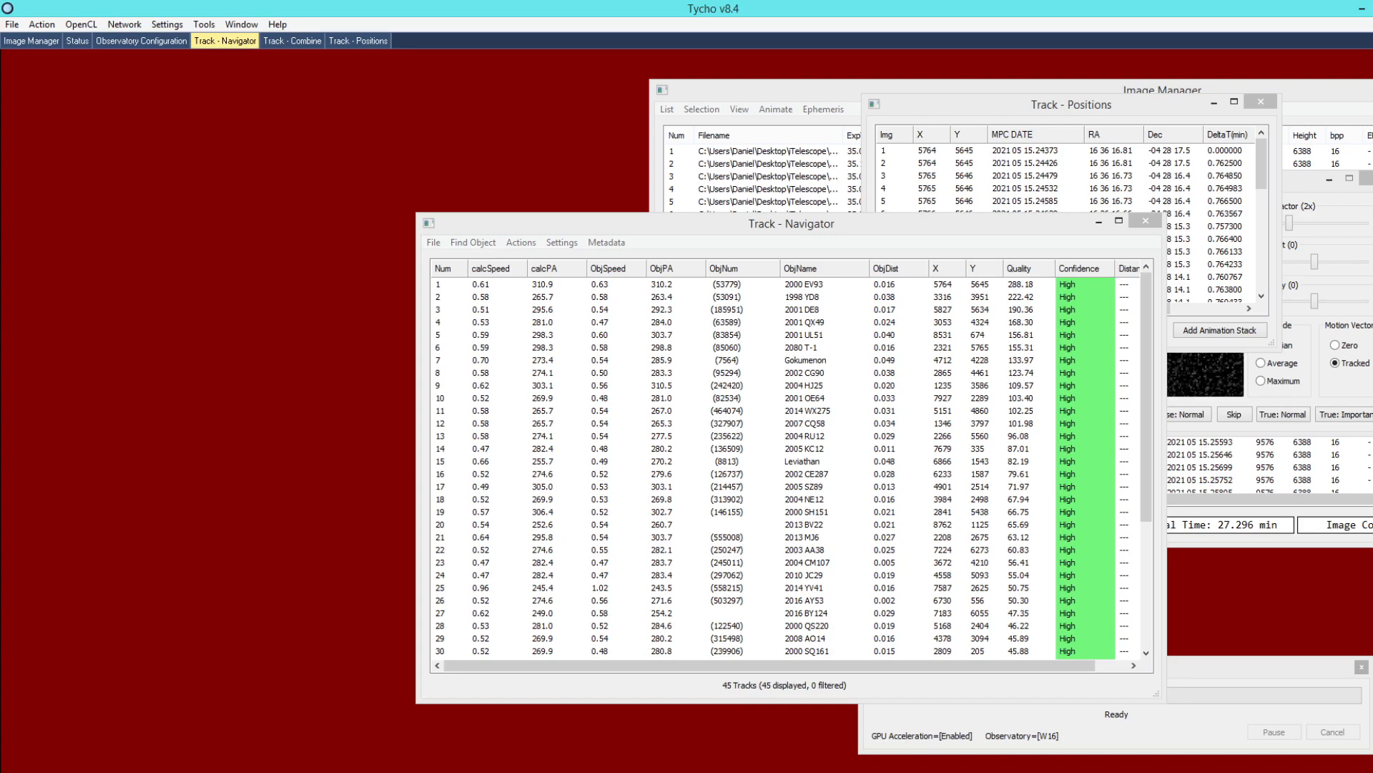
- Review the confidence ratings of the detected tracks through to the end of the Track Navigator list
click(1011, 224)
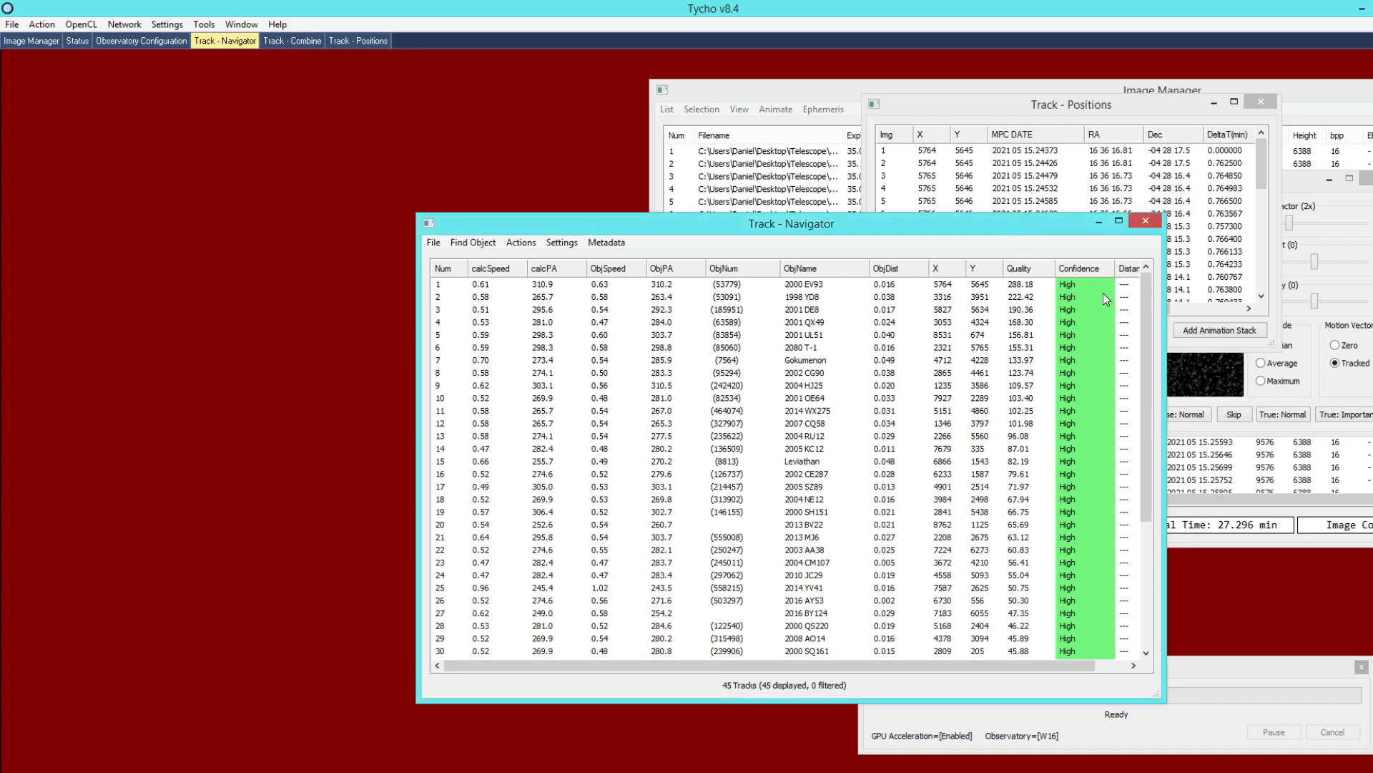
drag(1146, 301, 1142, 447)
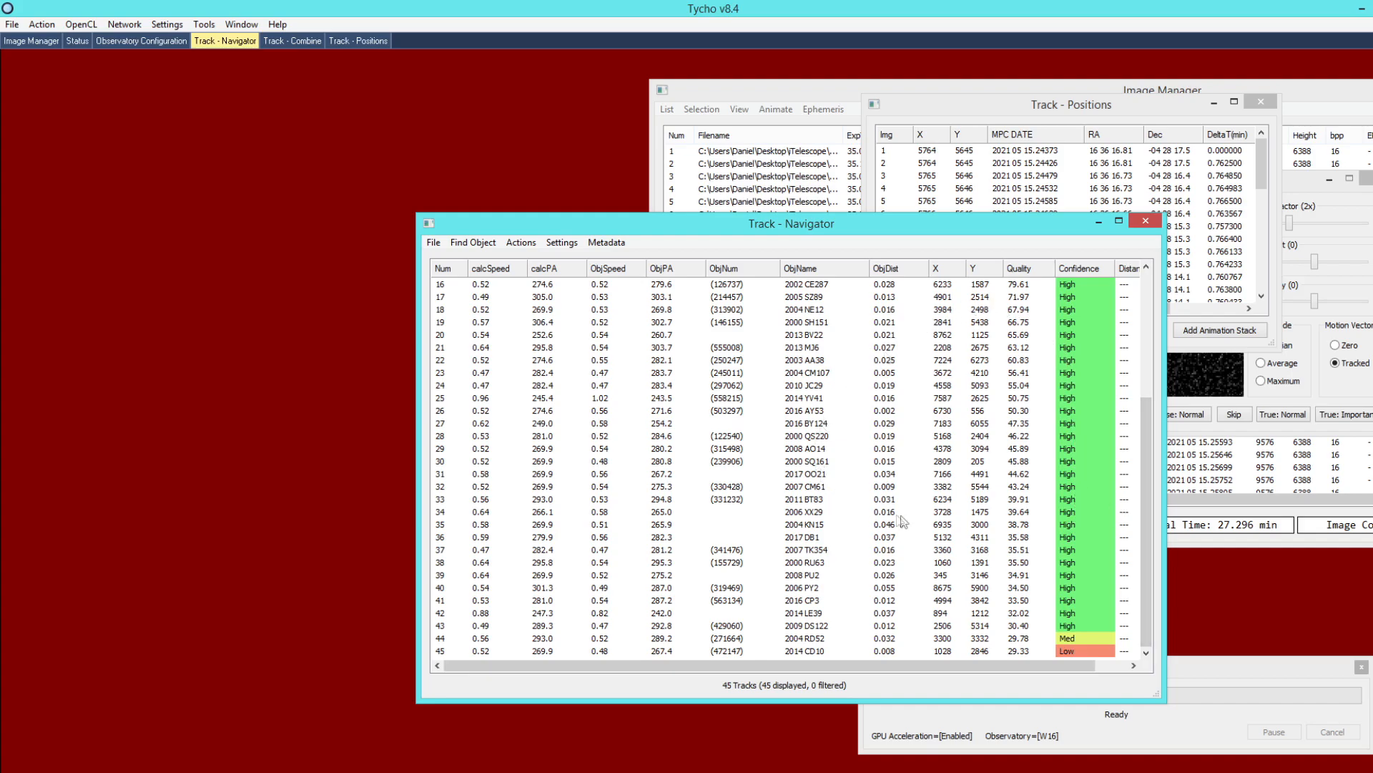
mouse_move(1145, 516)
mouse_down()
mouse_move(1131, 369)
mouse_move(1128, 524)
mouse_up()
mouse_move(1147, 471)
mouse_down()
mouse_move(1142, 329)
mouse_move(1143, 456)
mouse_up()
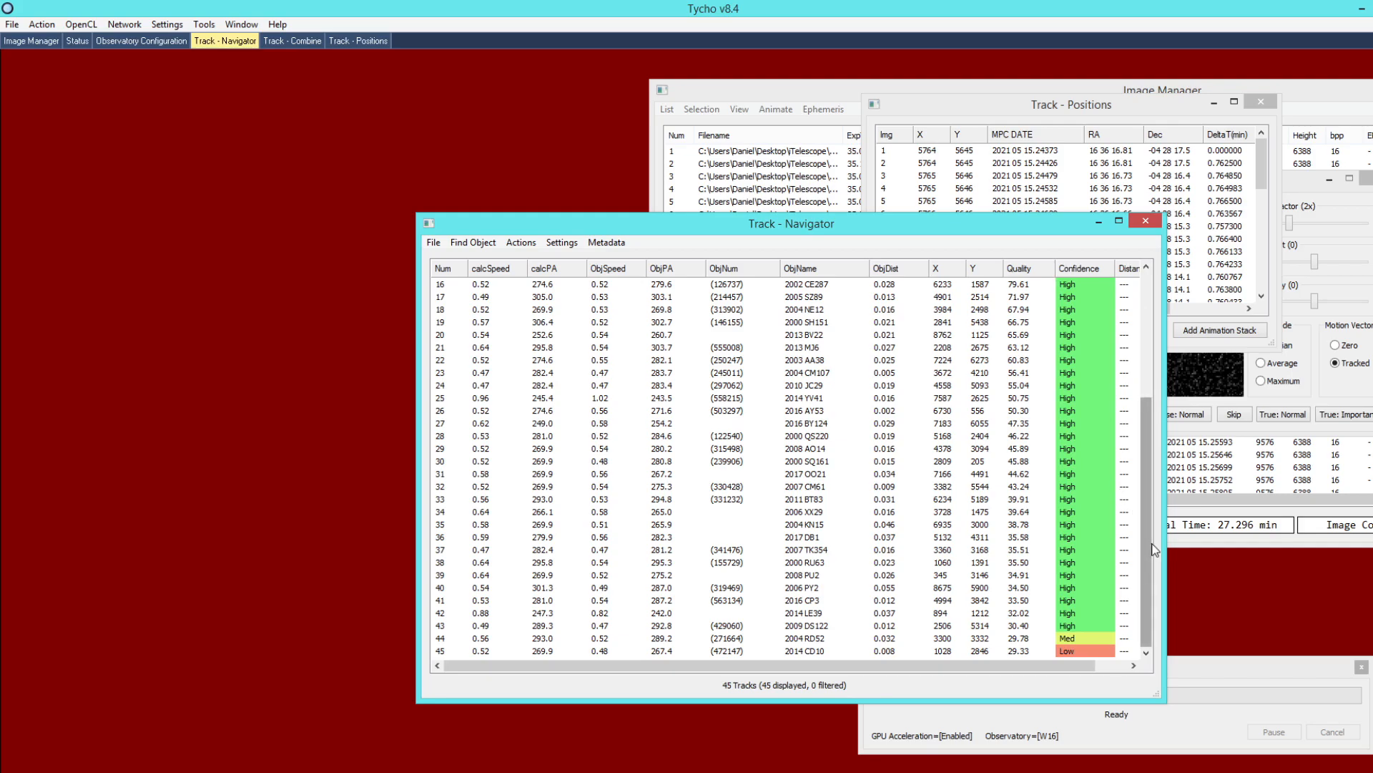
drag(1147, 539, 1142, 590)
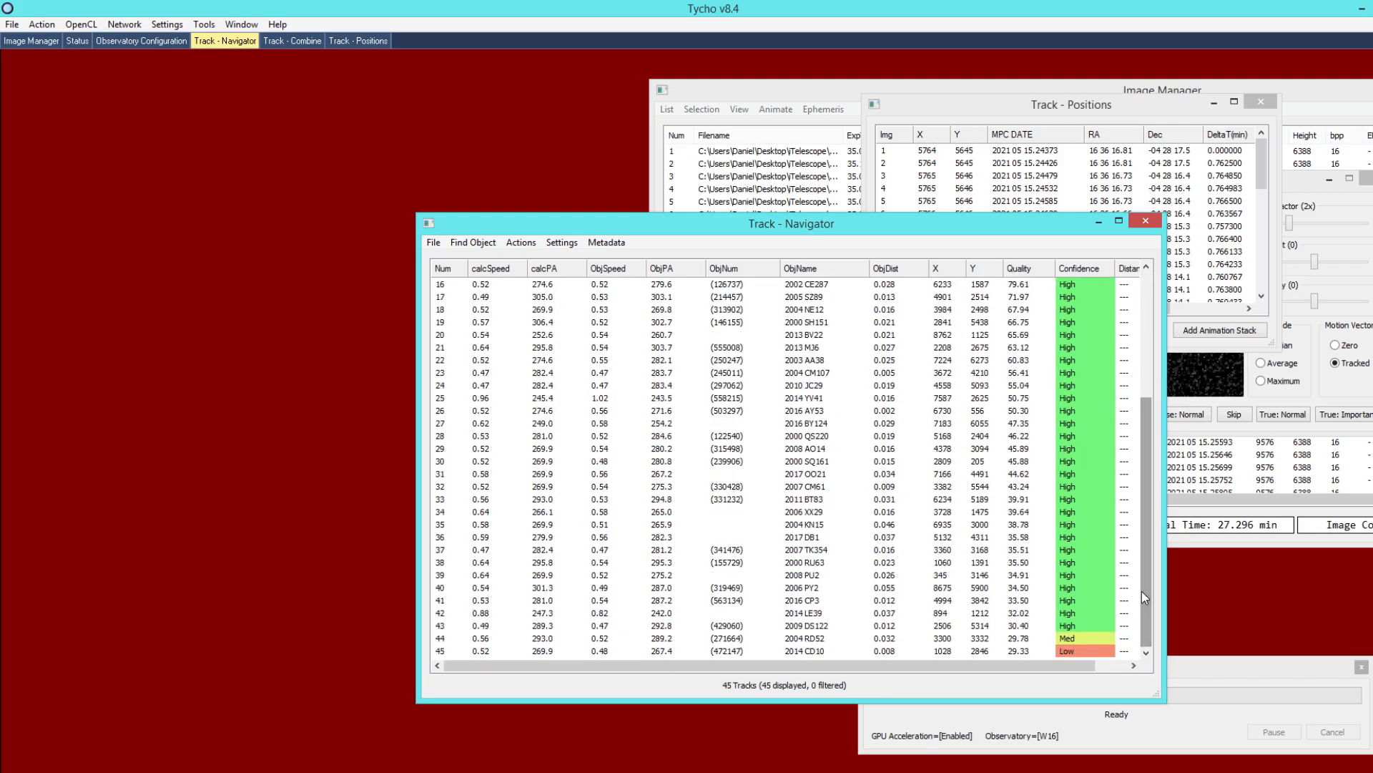
- Load track 45 (2014 CD10), rated low confidence, for verification and examine its animation at 2x zoom
click(1094, 655)
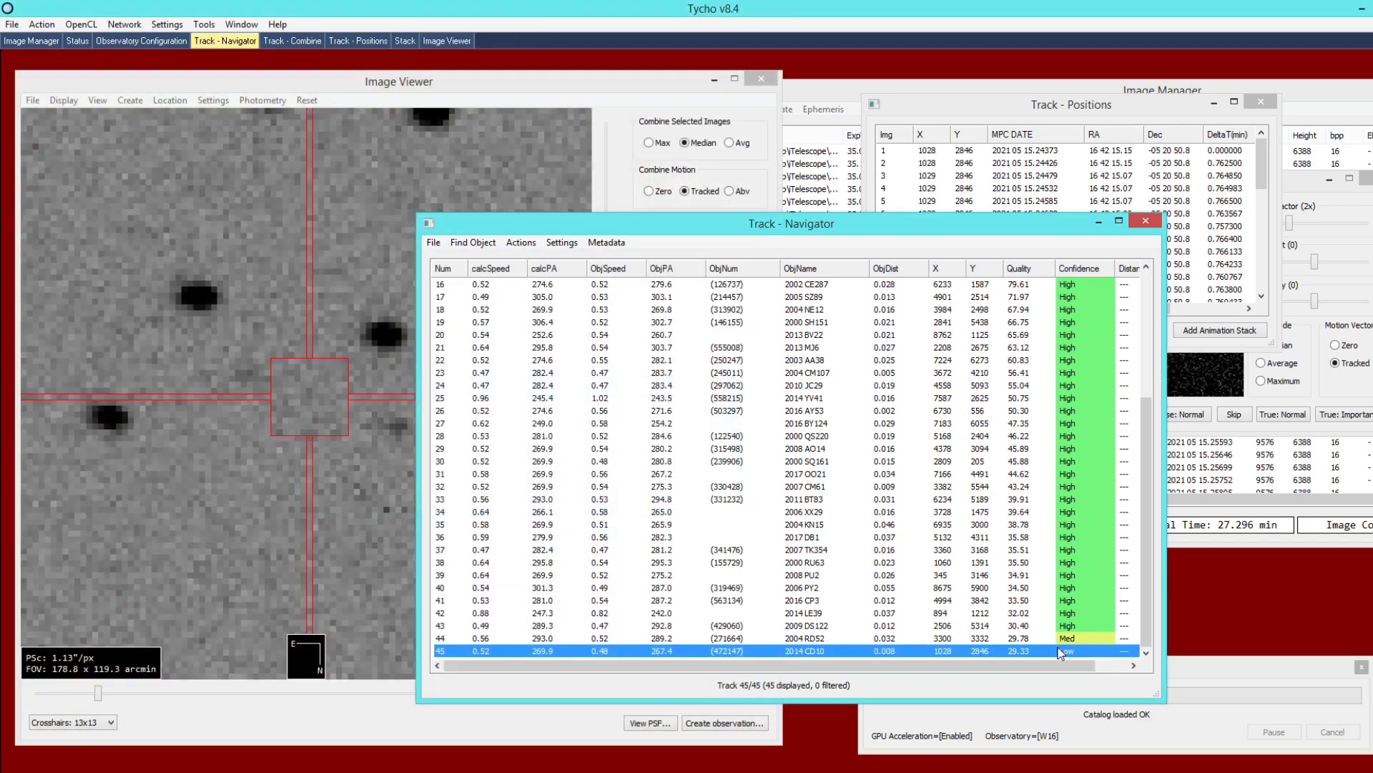
click(375, 505)
scroll(372, 505, down, 1)
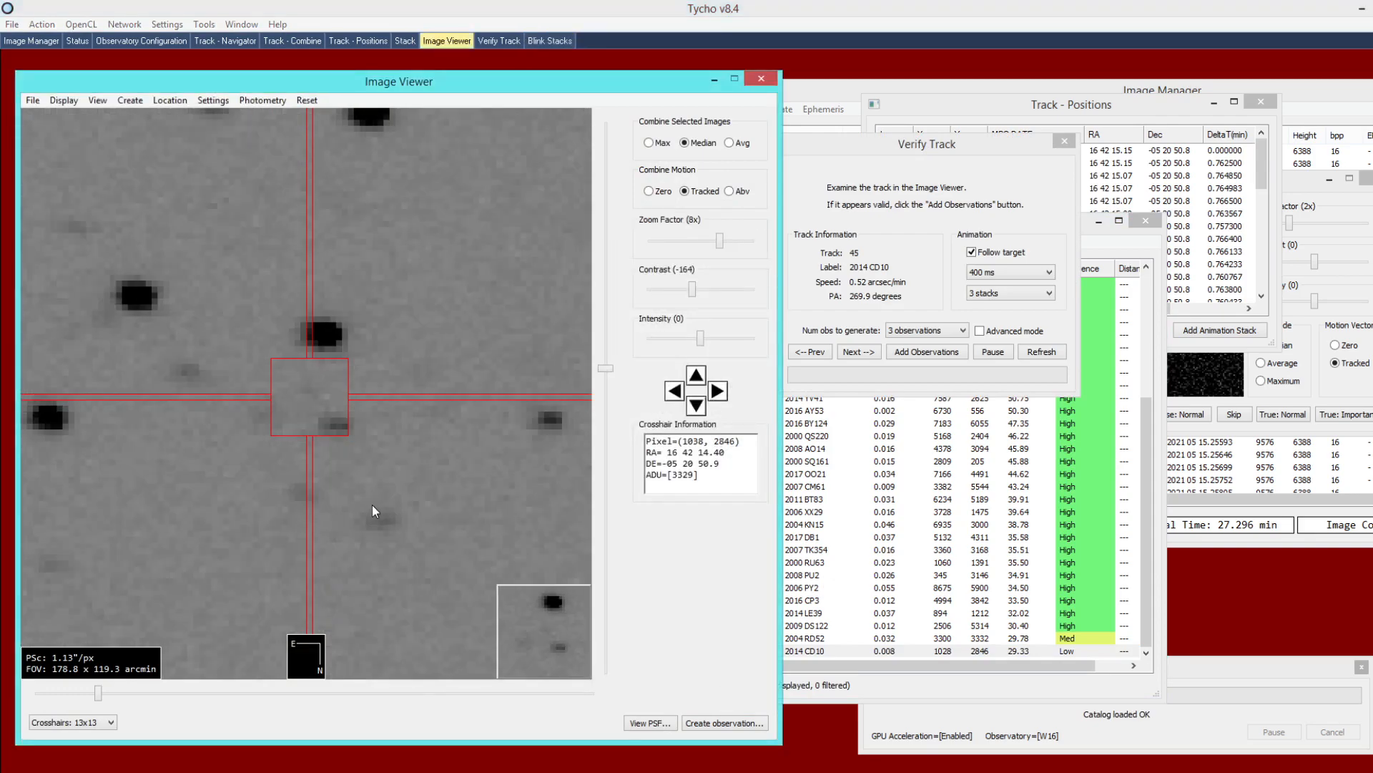
scroll(373, 505, down, 1)
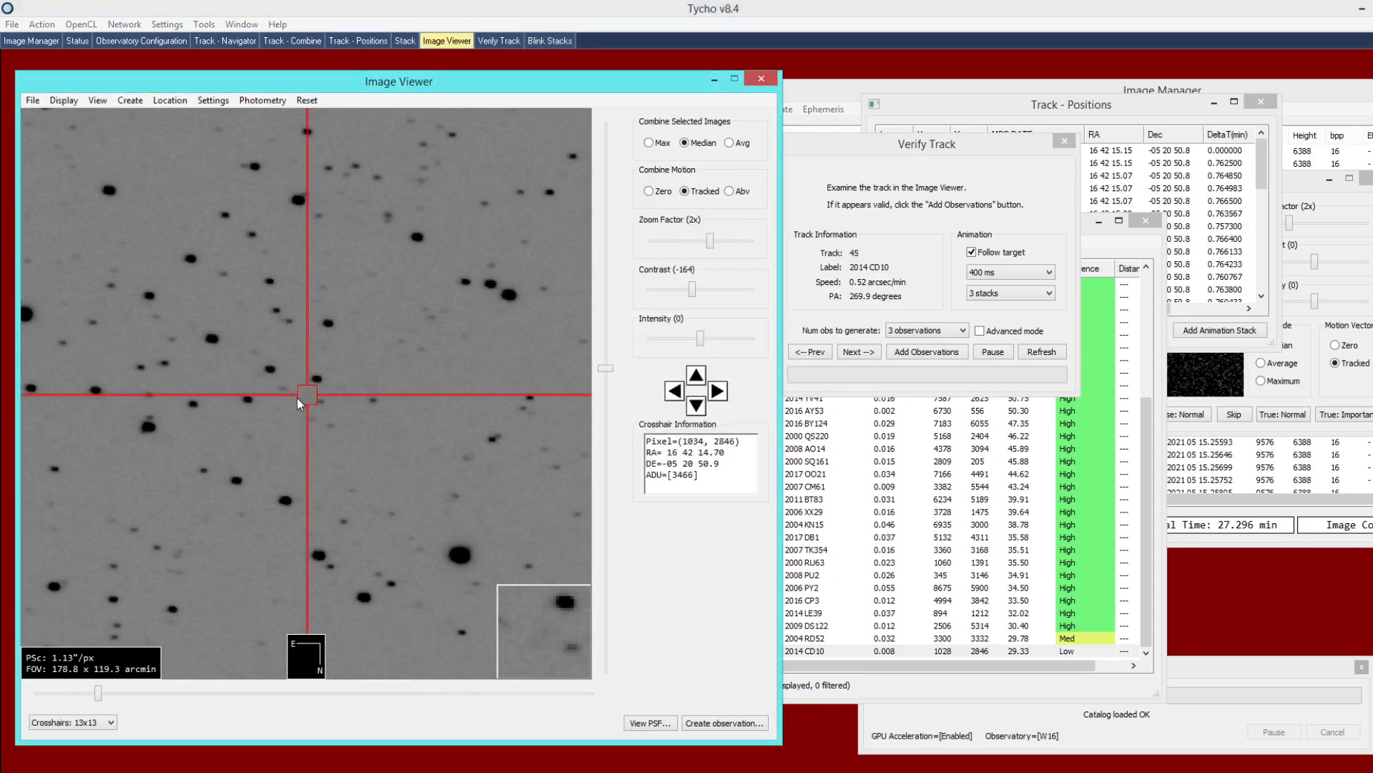